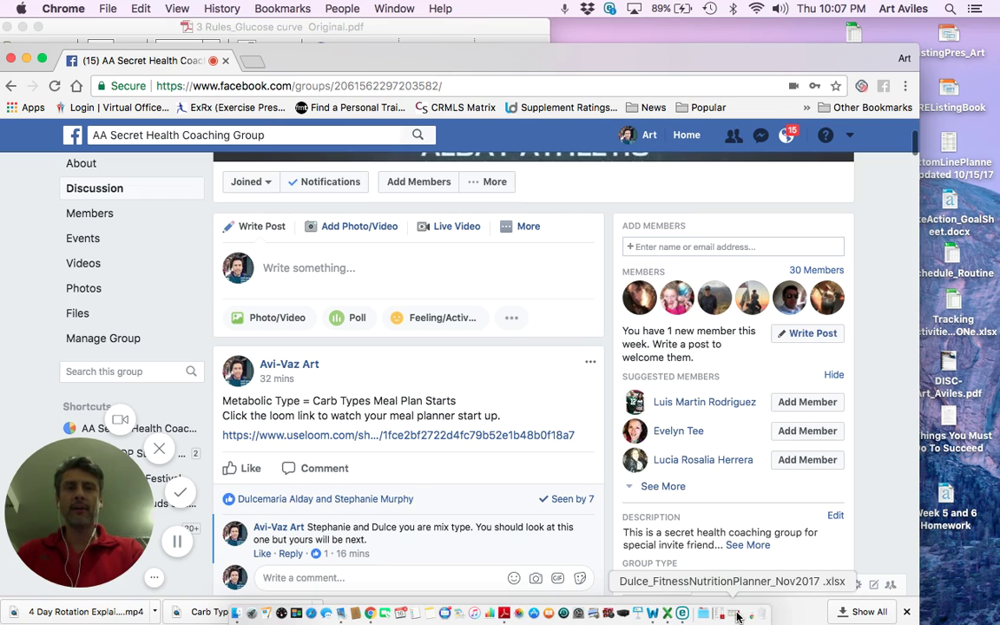
Step: Restore the nutrition planner workbook and scroll down the Main Profile sheet
{"action": "left_click", "coordinate": [737, 616]}
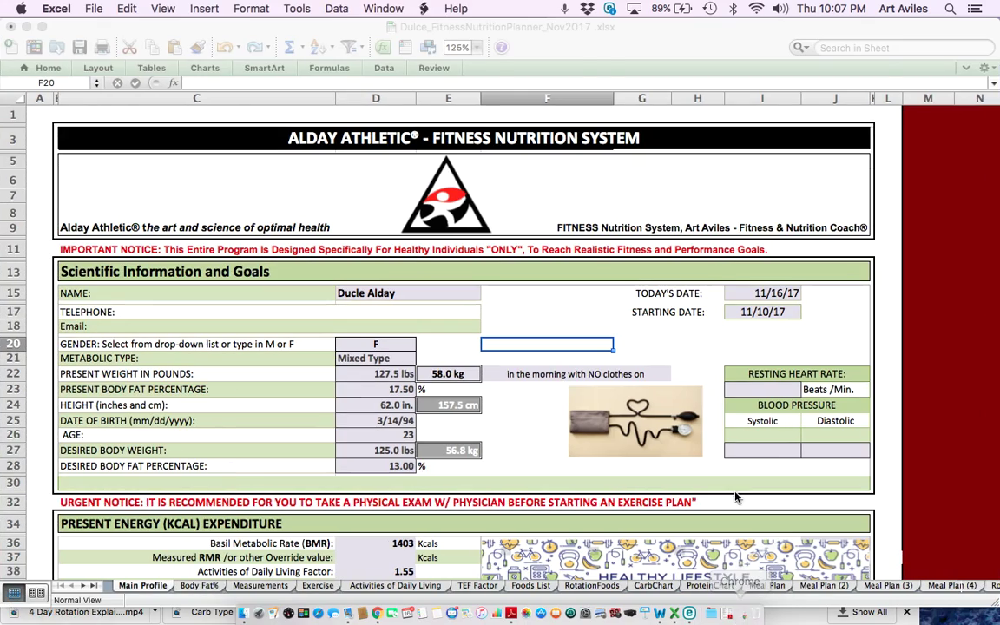
{"action": "scroll", "coordinate": [444, 319], "scroll_direction": "down", "scroll_amount": 5}
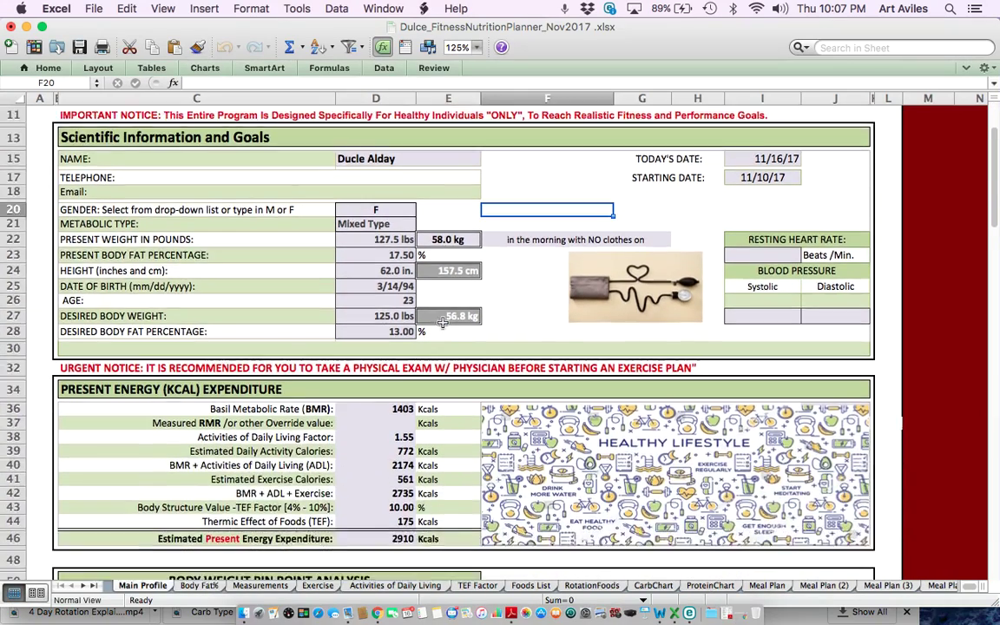
{"action": "scroll", "coordinate": [442, 322], "scroll_direction": "down", "scroll_amount": 3}
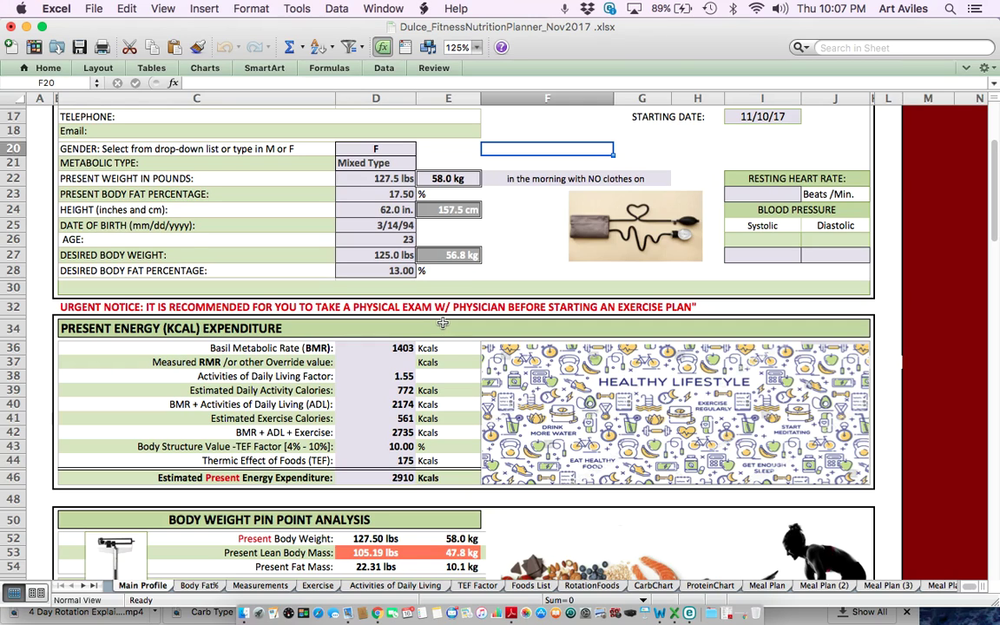
Step: Review present weight 127.5, body fat, birth date, age and the 125 lb desired weight
{"action": "left_click", "coordinate": [386, 179]}
{"action": "left_click", "coordinate": [393, 195]}
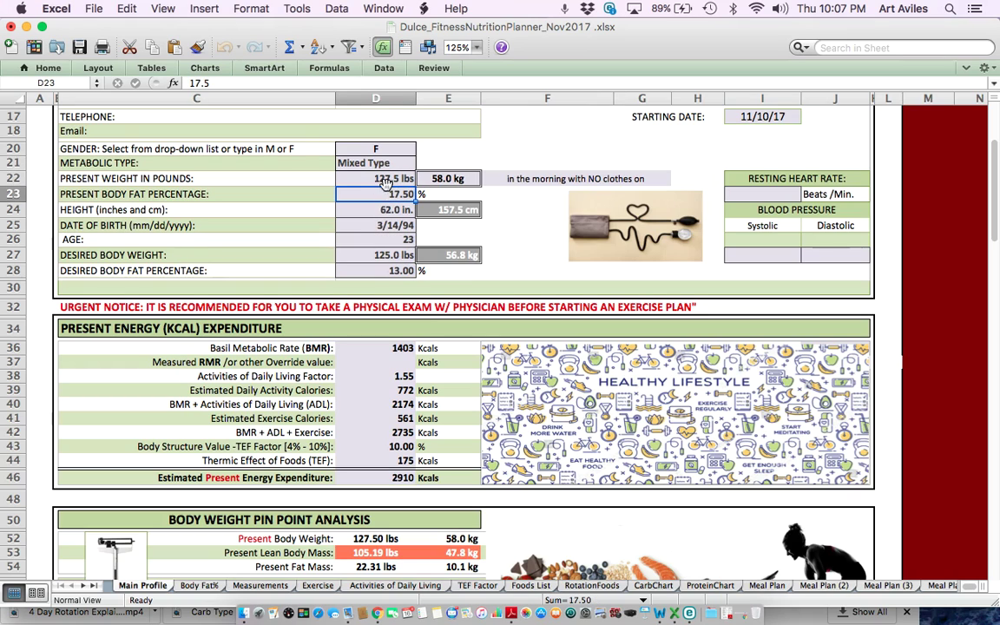
{"action": "left_click", "coordinate": [351, 179]}
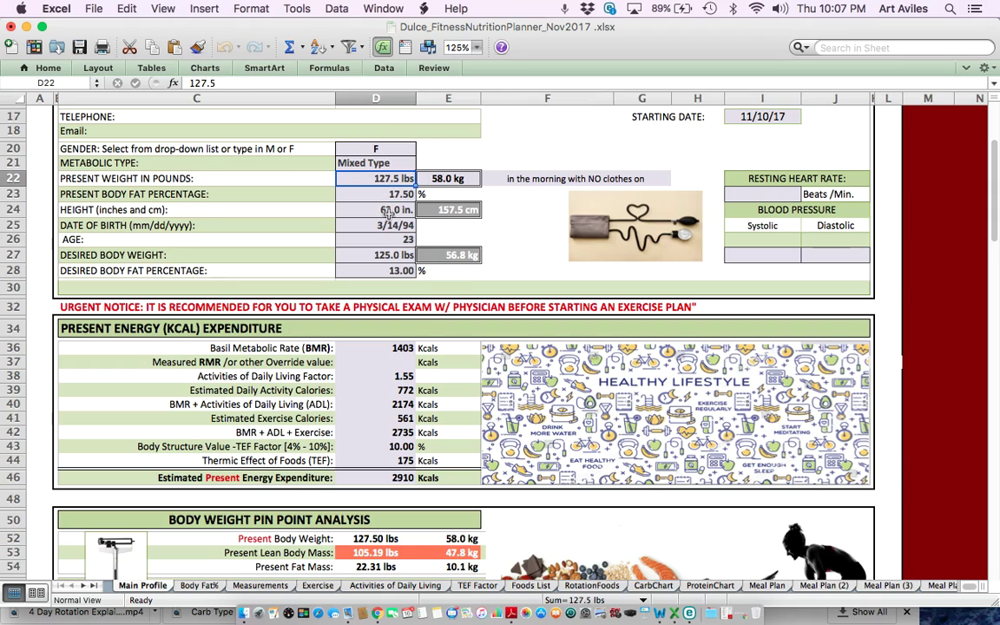
{"action": "left_click", "coordinate": [390, 224]}
{"action": "left_click", "coordinate": [392, 240]}
{"action": "left_click", "coordinate": [395, 255]}
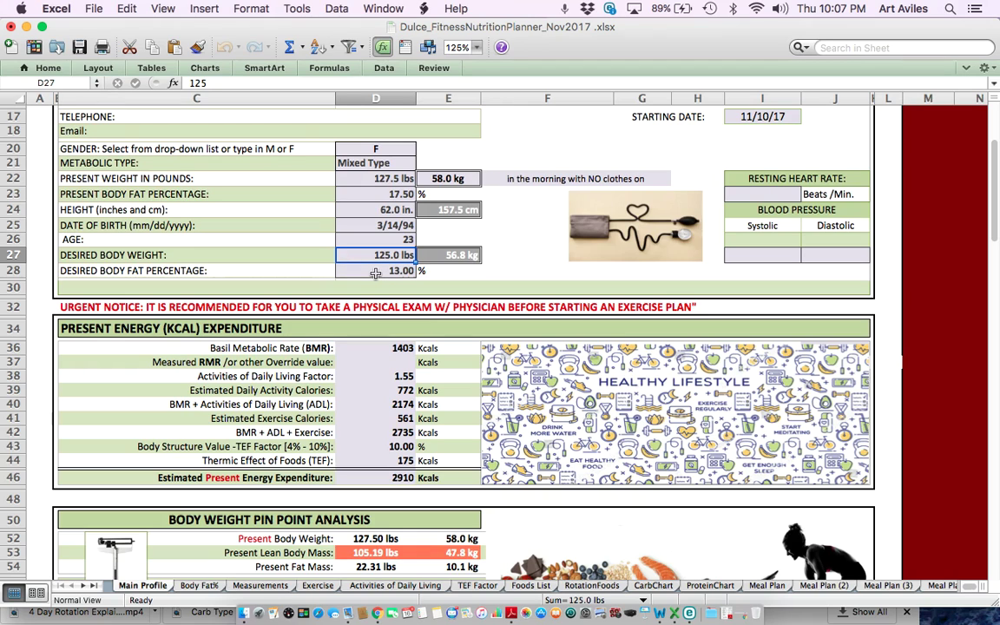
{"action": "left_click", "coordinate": [375, 271]}
{"action": "left_click", "coordinate": [372, 254]}
{"action": "left_click", "coordinate": [371, 270]}
{"action": "left_click", "coordinate": [368, 256]}
Step: Scroll down to the estimated total change of -2.50 lbs
{"action": "scroll", "coordinate": [382, 301], "scroll_direction": "down", "scroll_amount": 2}
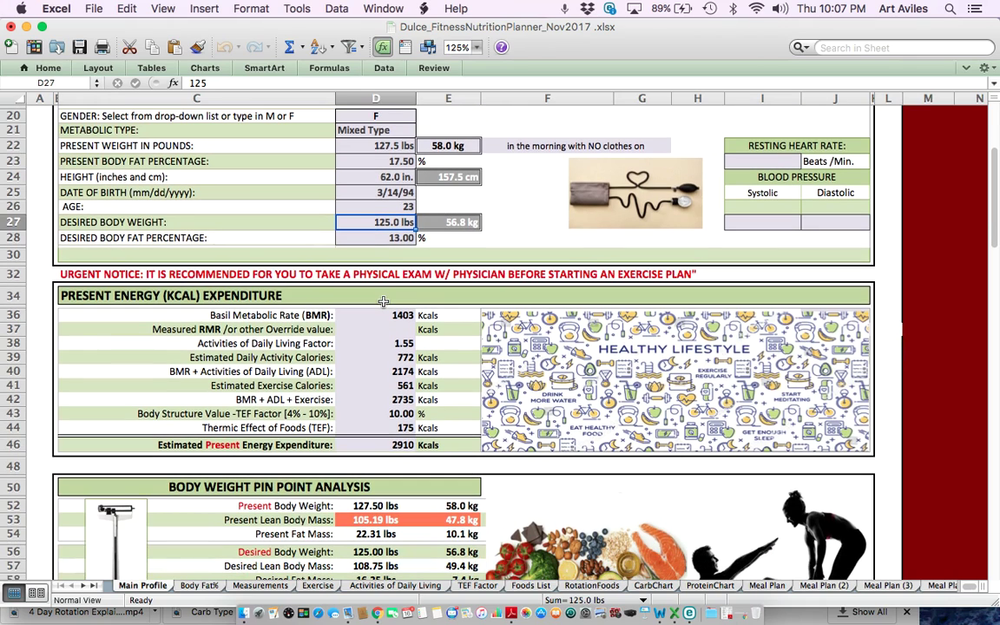
{"action": "scroll", "coordinate": [383, 301], "scroll_direction": "down", "scroll_amount": 1}
{"action": "scroll", "coordinate": [382, 301], "scroll_direction": "down", "scroll_amount": 2}
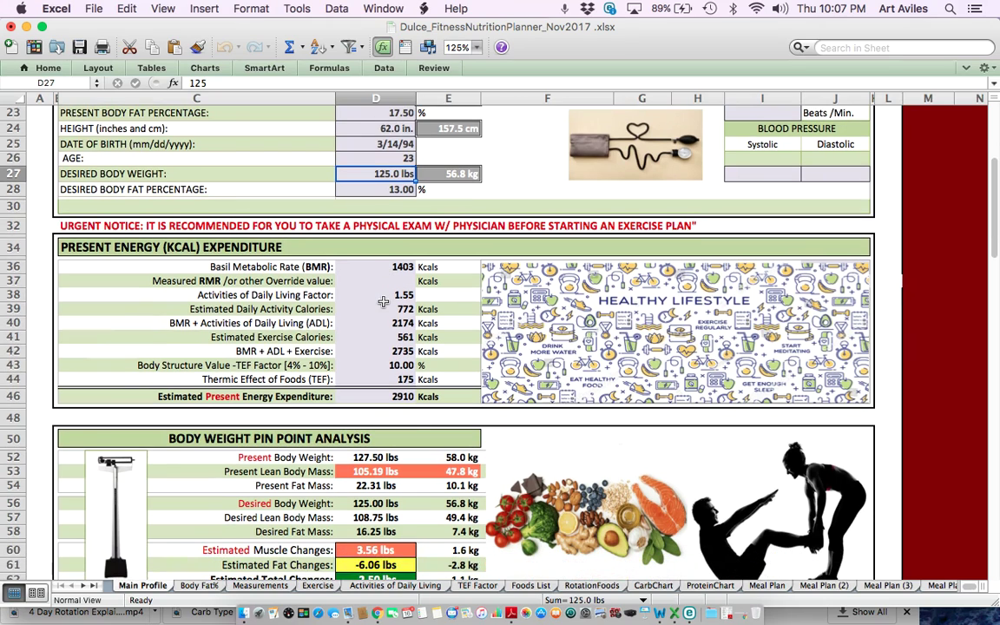
{"action": "scroll", "coordinate": [382, 301], "scroll_direction": "down", "scroll_amount": 6}
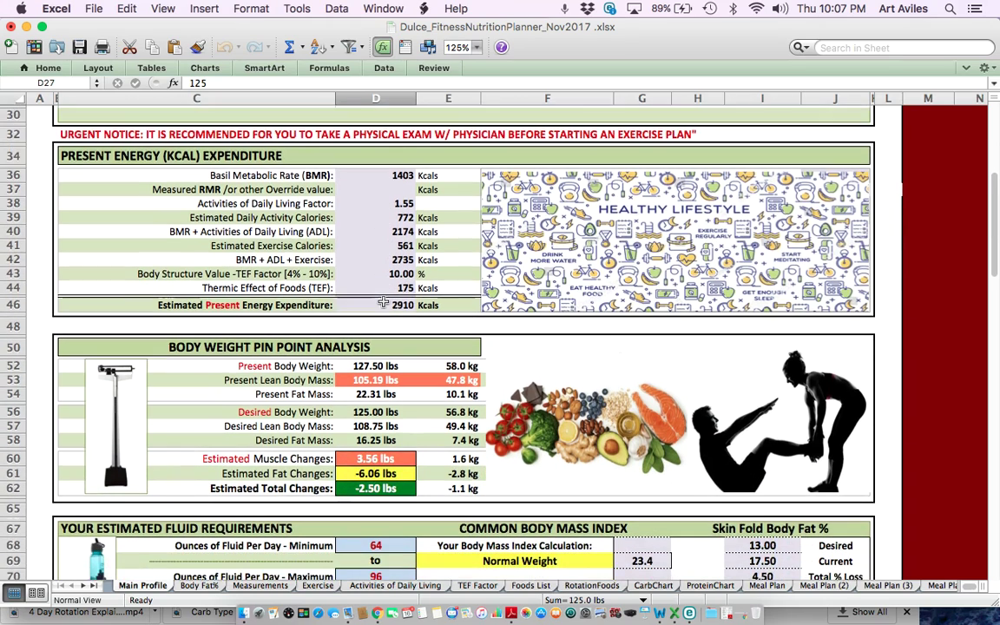
{"action": "scroll", "coordinate": [383, 301], "scroll_direction": "up", "scroll_amount": 8}
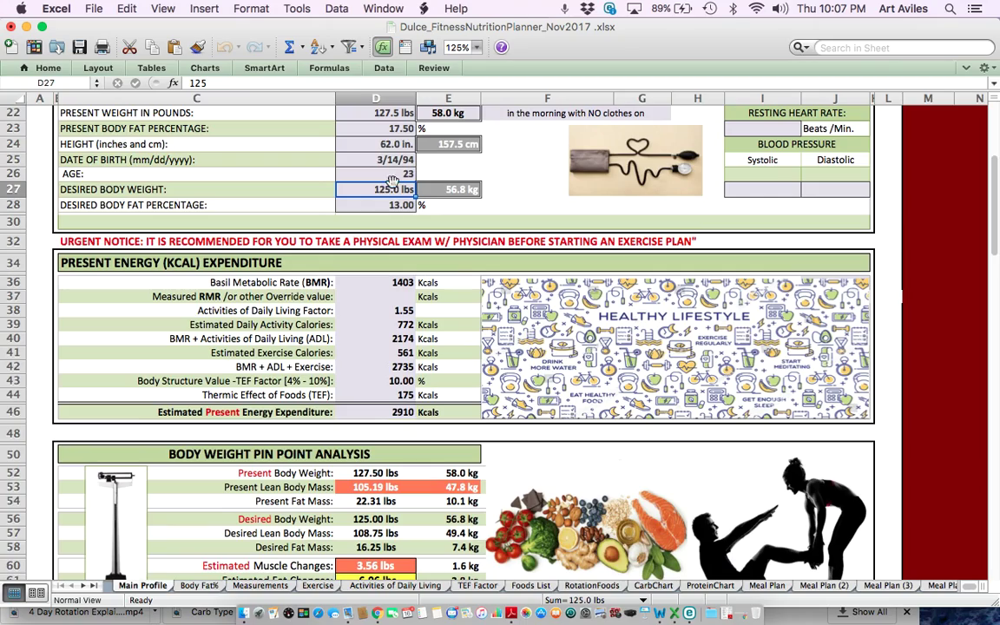
{"action": "scroll", "coordinate": [408, 278], "scroll_direction": "down", "scroll_amount": 8}
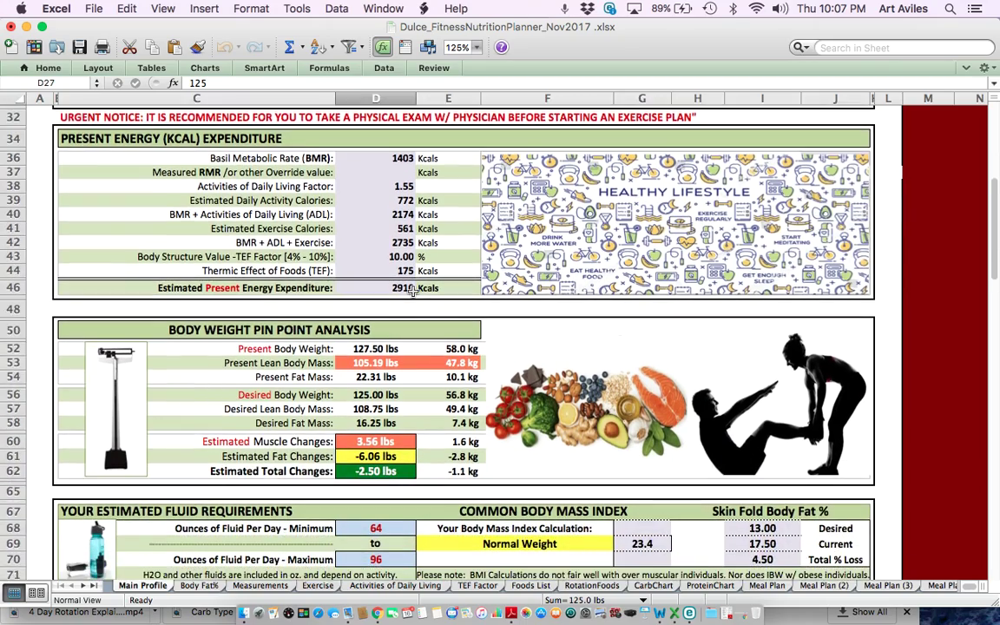
{"action": "scroll", "coordinate": [413, 291], "scroll_direction": "down", "scroll_amount": 4}
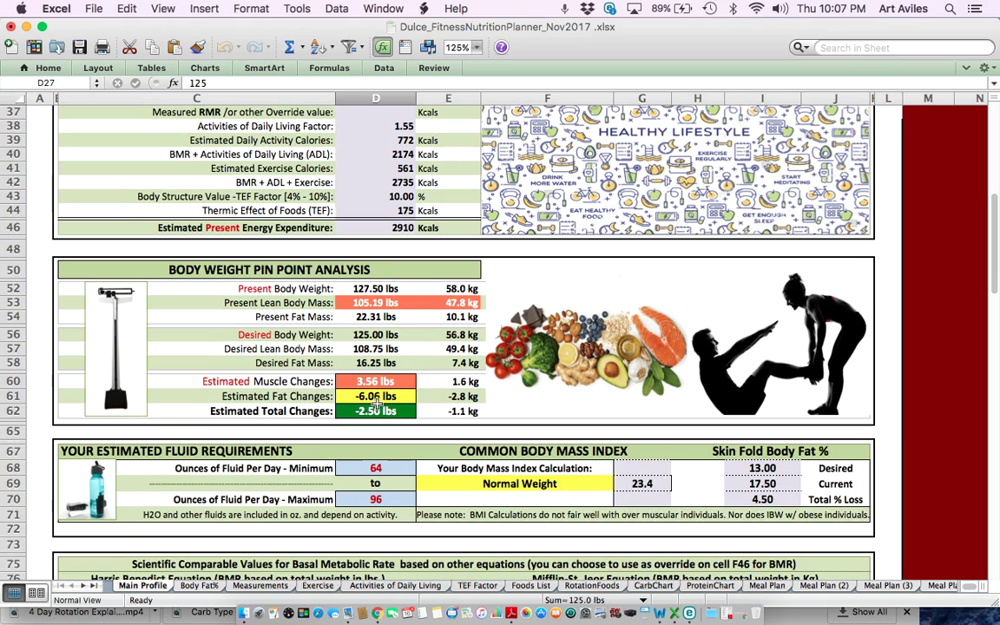
Step: Inspect the body weight analysis formulas for present and desired weight, lean mass, fat and muscle changes
{"action": "left_click", "coordinate": [373, 288]}
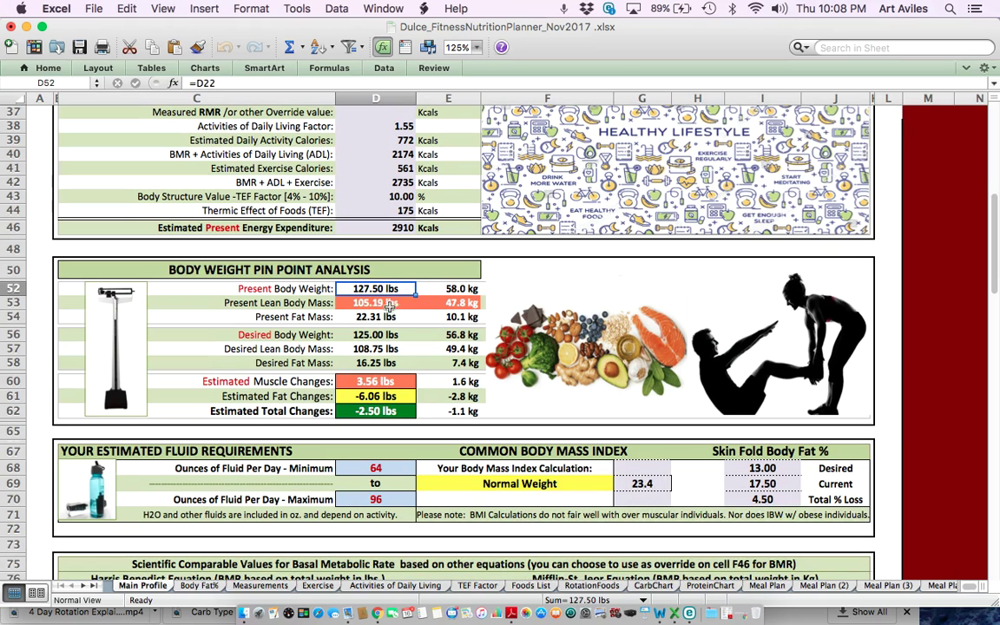
{"action": "left_click", "coordinate": [382, 347]}
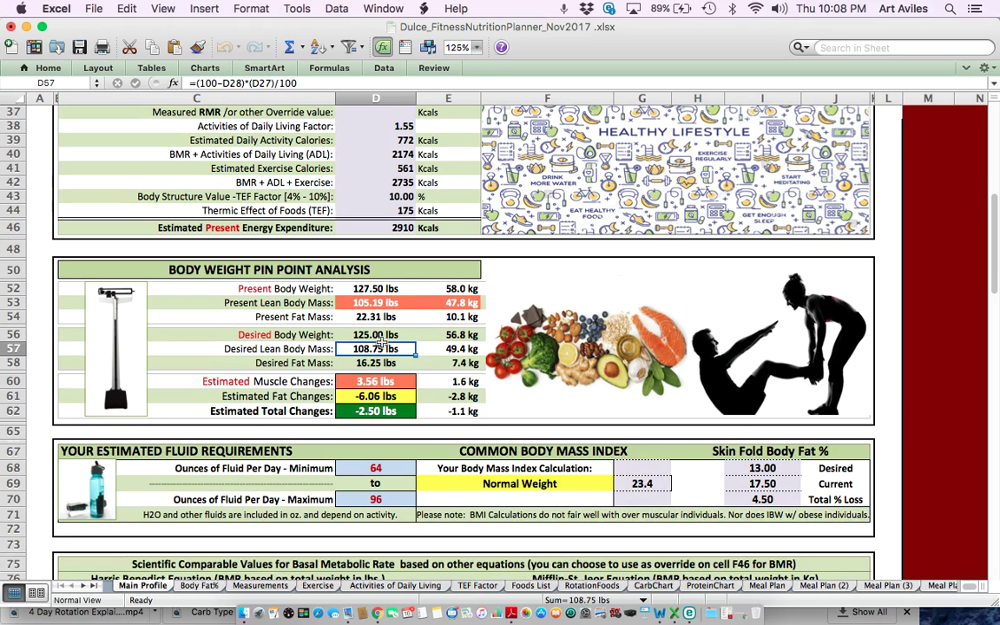
{"action": "left_click", "coordinate": [379, 334]}
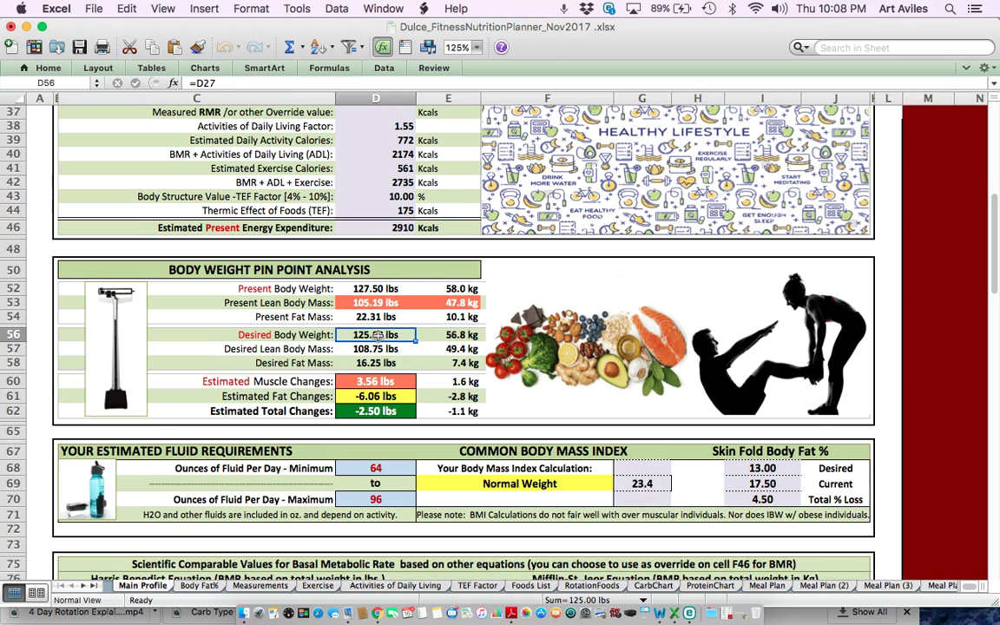
{"action": "left_click", "coordinate": [389, 397]}
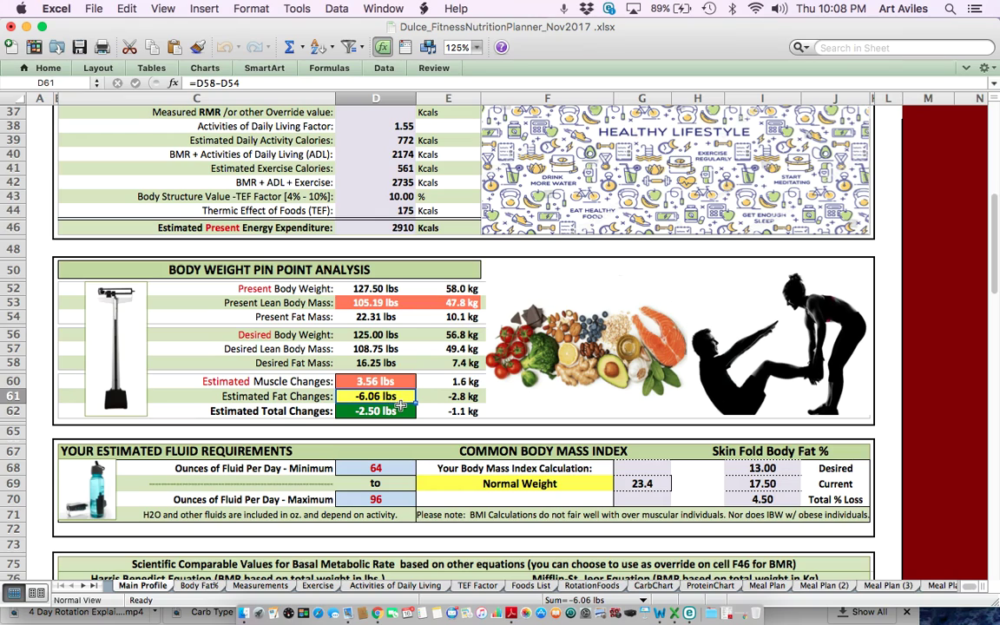
{"action": "left_click", "coordinate": [391, 381]}
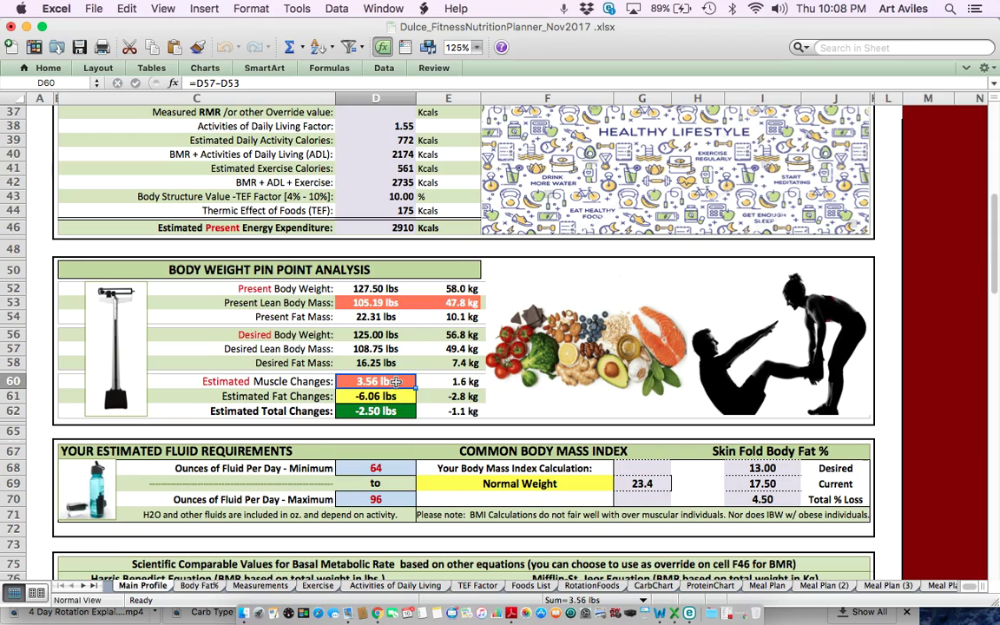
Step: Check the 13% desired body fat and the 2910 Kcal energy expenditure formula
{"action": "scroll", "coordinate": [395, 381], "scroll_direction": "up", "scroll_amount": 8}
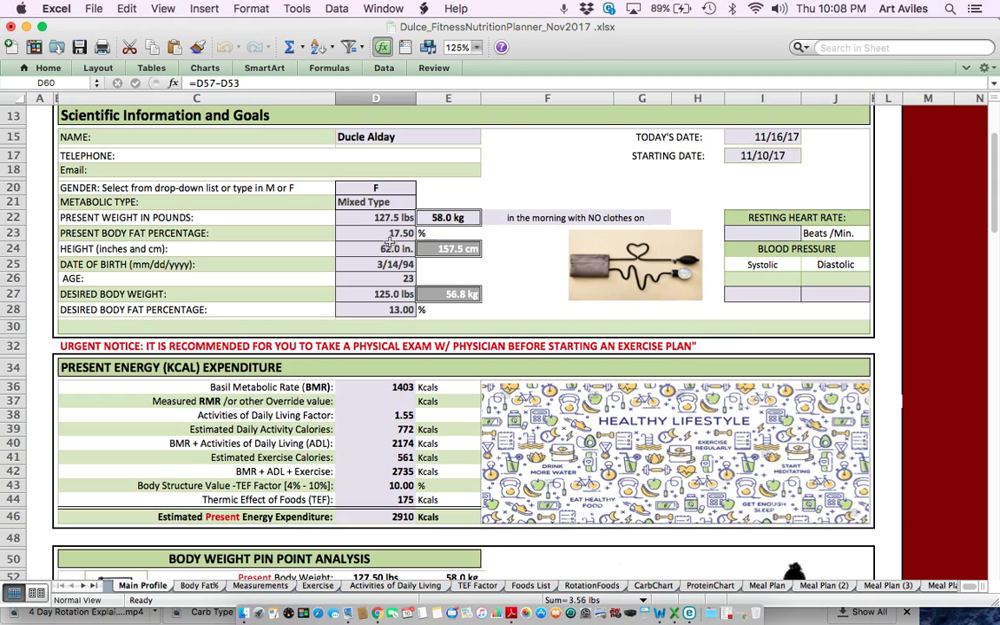
{"action": "left_click", "coordinate": [395, 233]}
{"action": "left_click", "coordinate": [395, 309]}
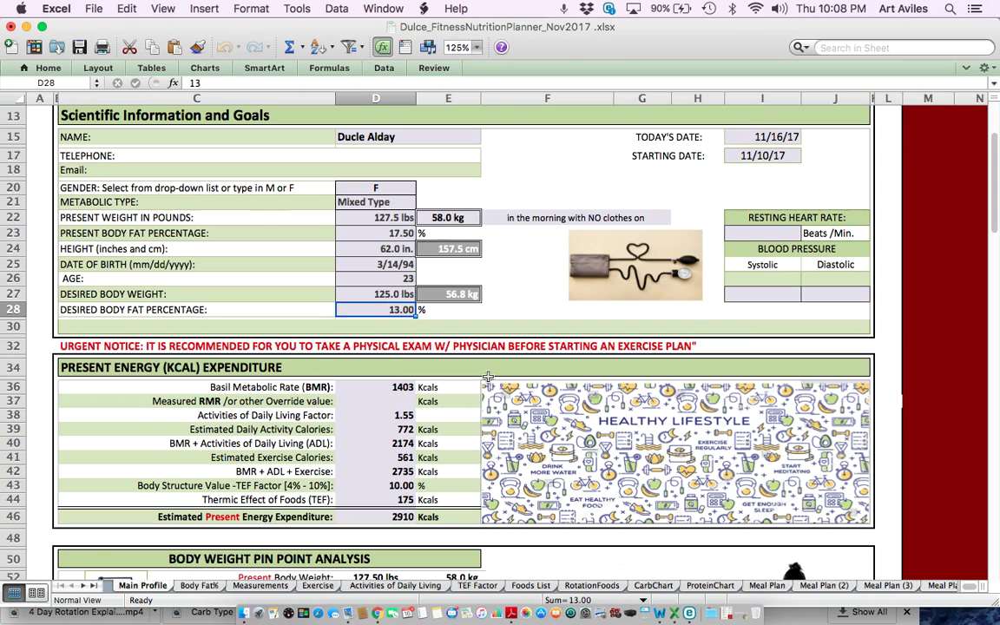
{"action": "scroll", "coordinate": [395, 309], "scroll_direction": "down", "scroll_amount": 7}
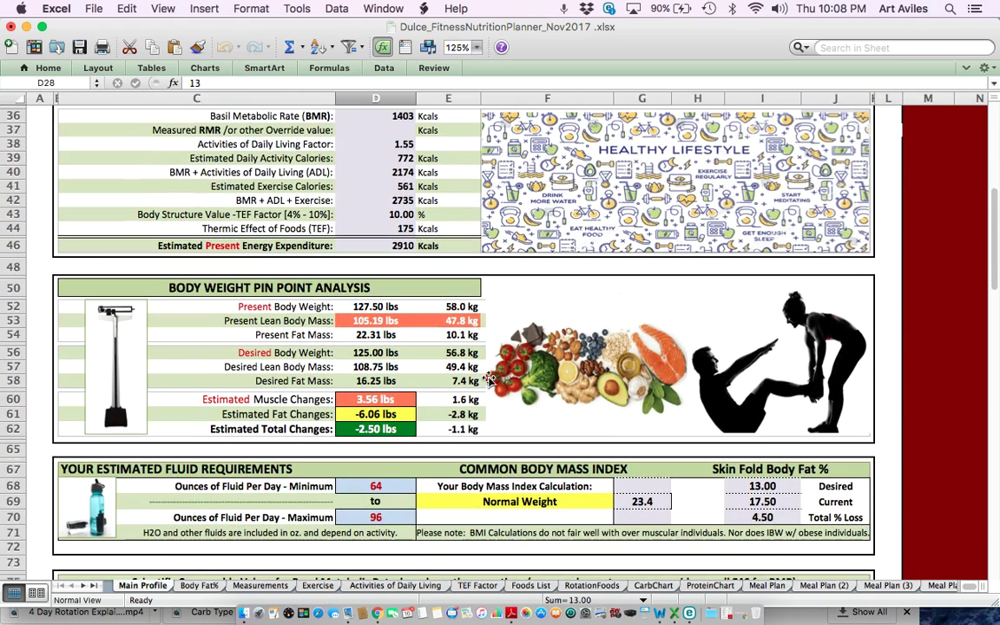
{"action": "scroll", "coordinate": [488, 379], "scroll_direction": "down", "scroll_amount": 2}
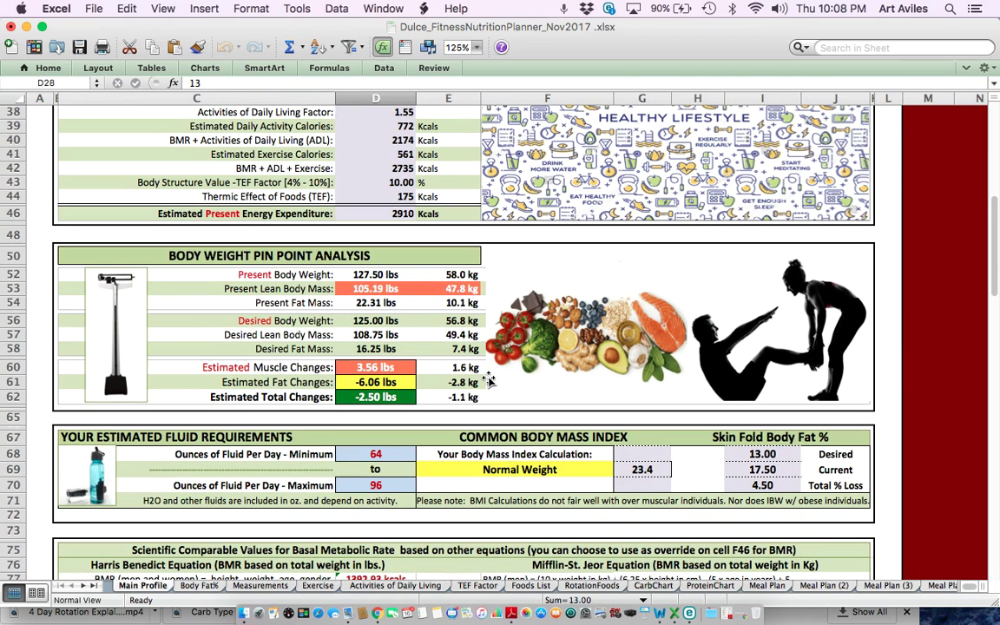
{"action": "scroll", "coordinate": [488, 379], "scroll_direction": "up", "scroll_amount": 10}
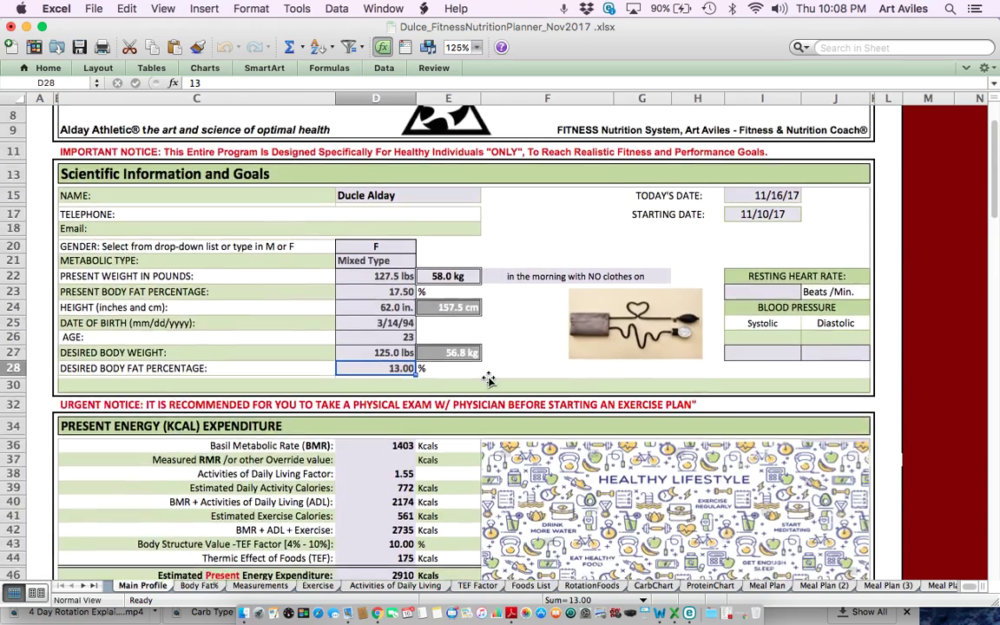
{"action": "scroll", "coordinate": [489, 379], "scroll_direction": "down", "scroll_amount": 1}
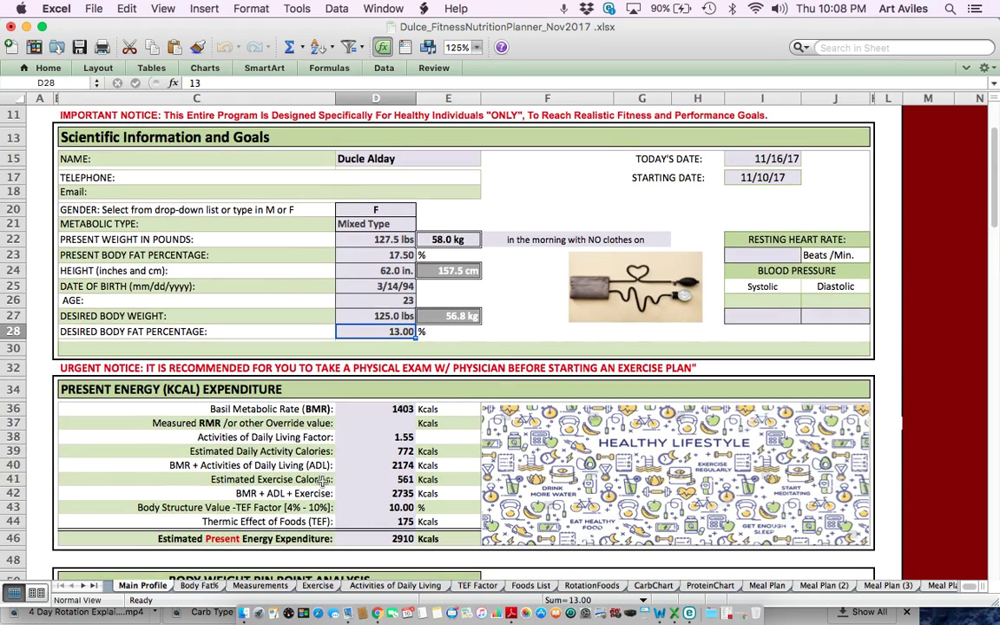
{"action": "scroll", "coordinate": [382, 430], "scroll_direction": "up", "scroll_amount": 1}
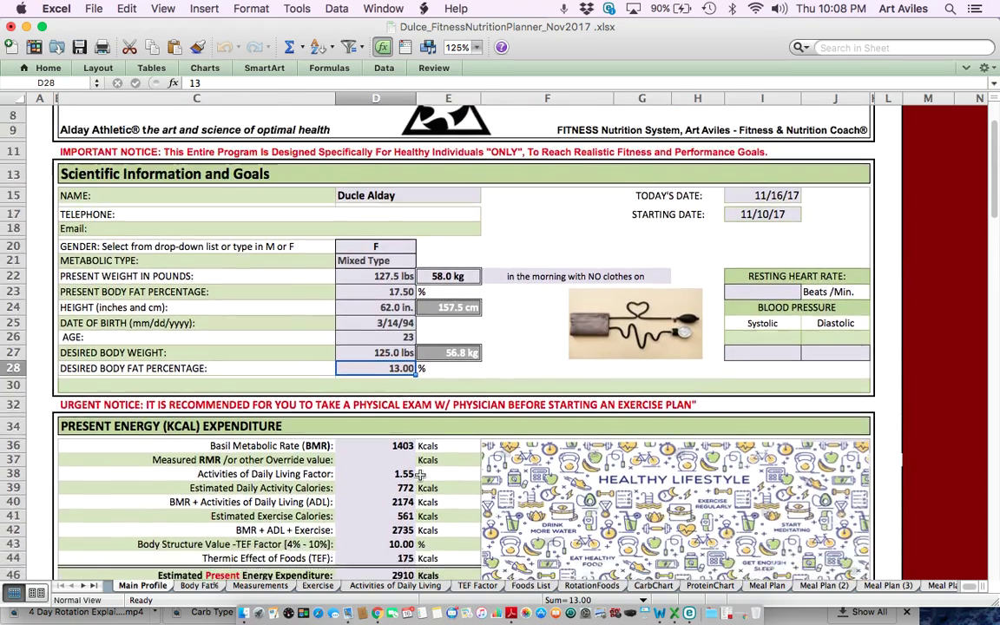
{"action": "scroll", "coordinate": [420, 474], "scroll_direction": "down", "scroll_amount": 8}
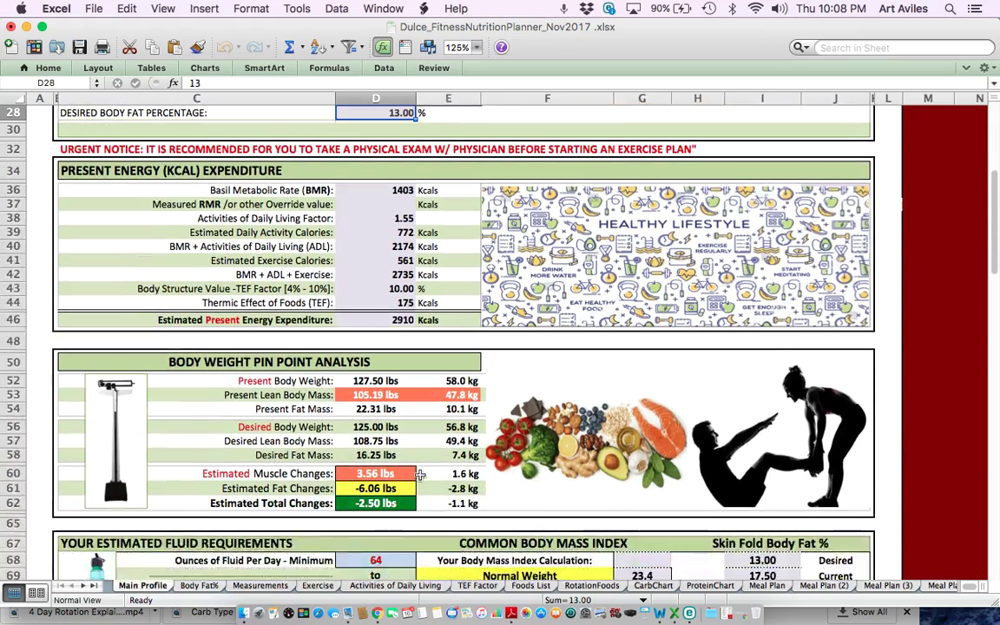
{"action": "scroll", "coordinate": [420, 474], "scroll_direction": "up", "scroll_amount": 1}
{"action": "left_click", "coordinate": [395, 350]}
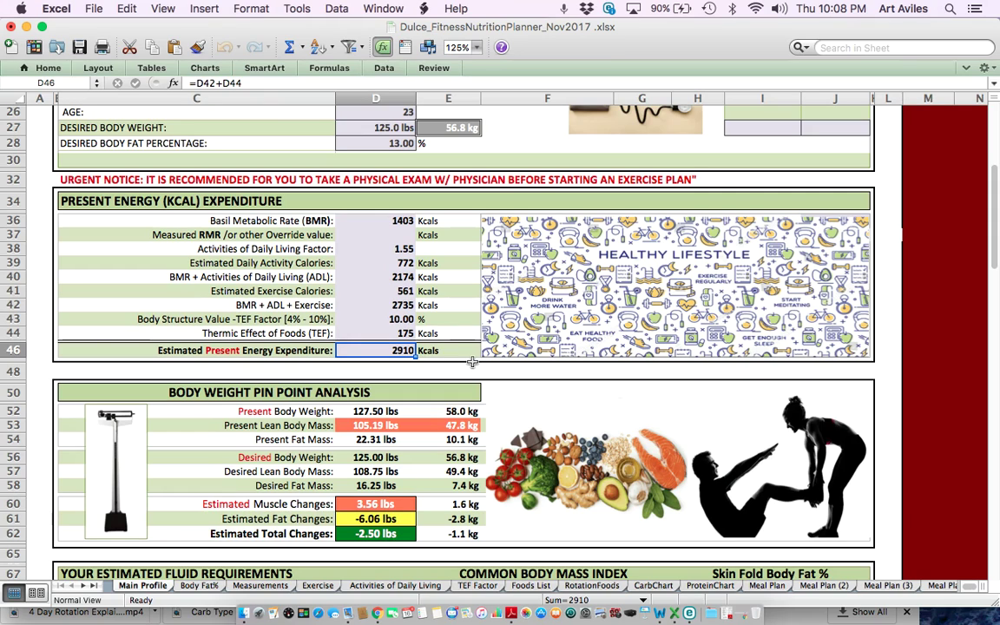
{"action": "left_click", "coordinate": [319, 586]}
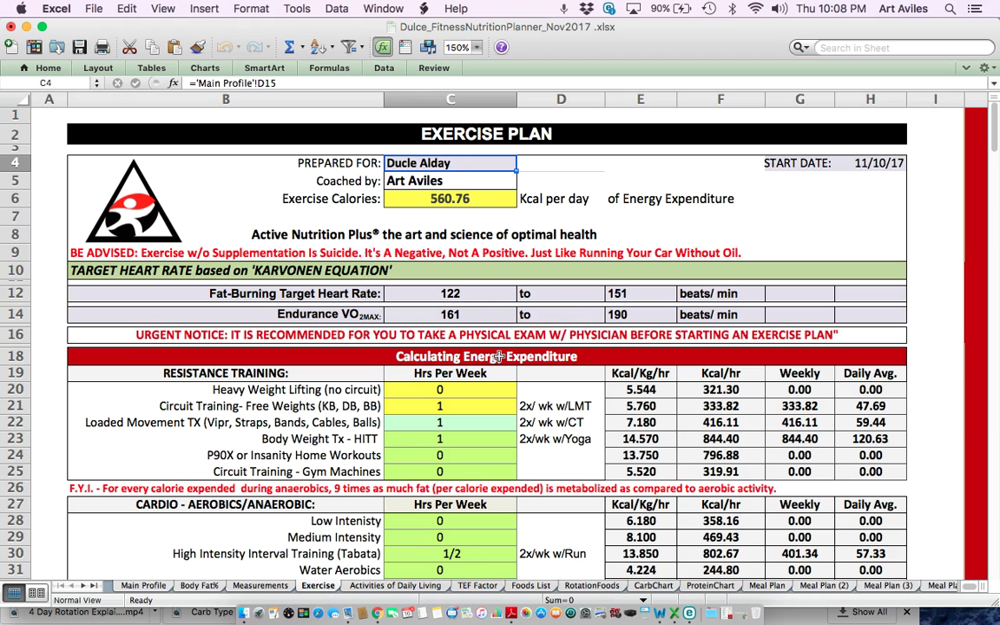
{"action": "scroll", "coordinate": [499, 355], "scroll_direction": "down", "scroll_amount": 5}
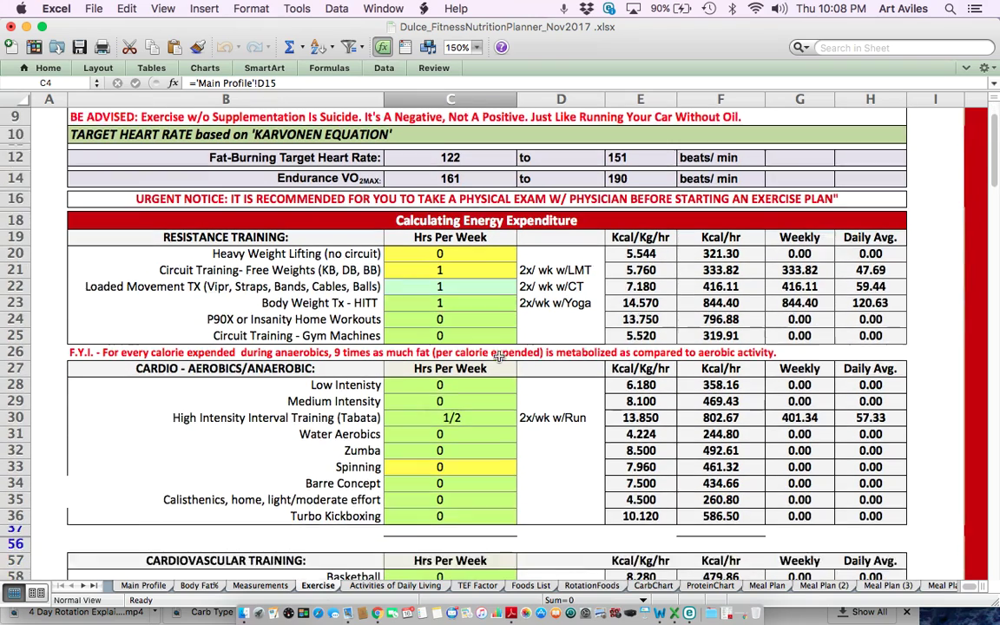
{"action": "scroll", "coordinate": [499, 356], "scroll_direction": "up", "scroll_amount": 1}
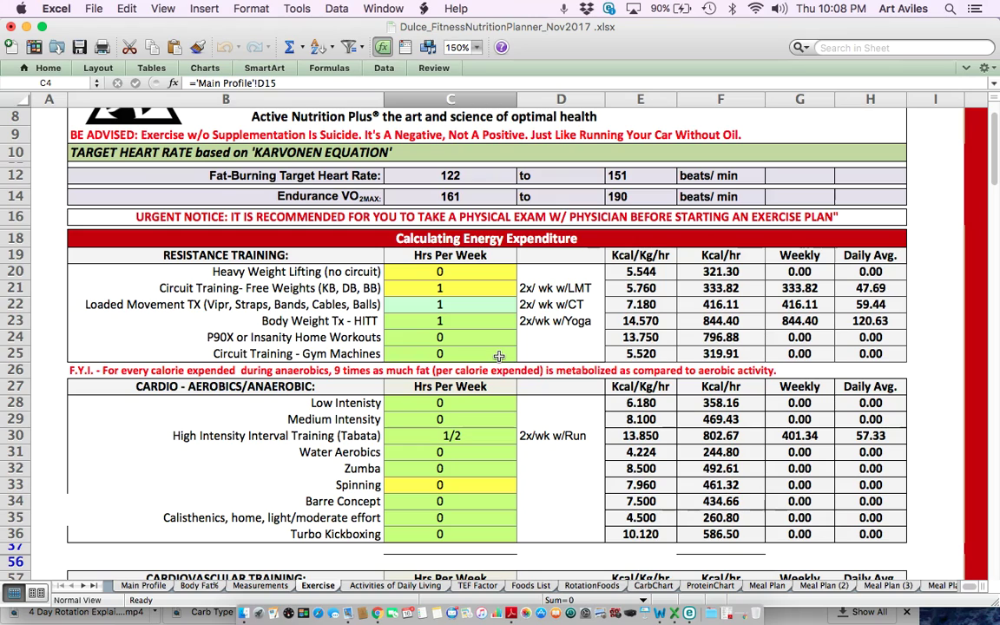
{"action": "left_click", "coordinate": [474, 305]}
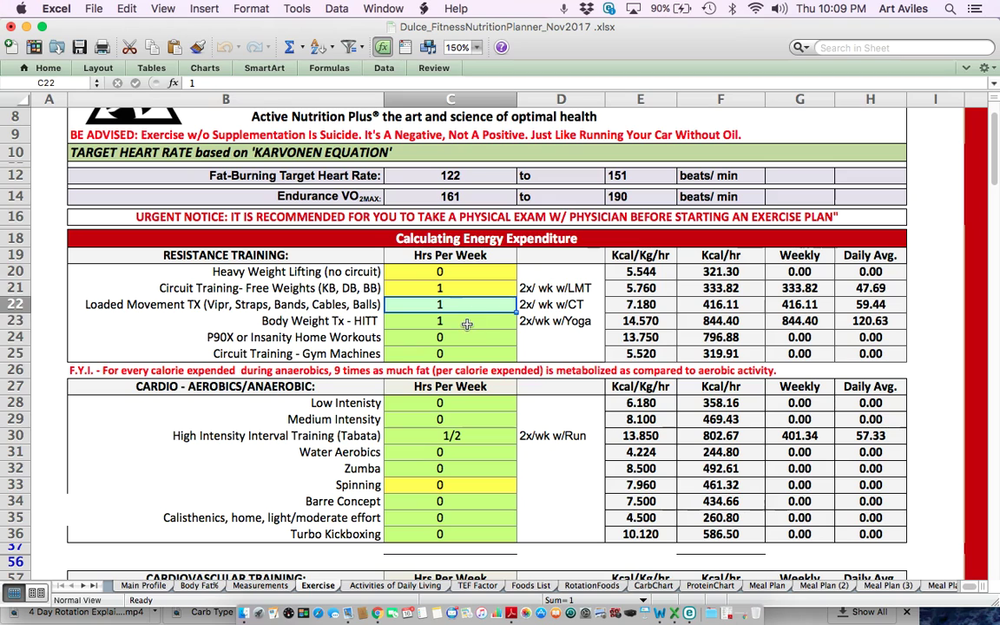
{"action": "left_click", "coordinate": [462, 320]}
{"action": "scroll", "coordinate": [506, 353], "scroll_direction": "down", "scroll_amount": 4}
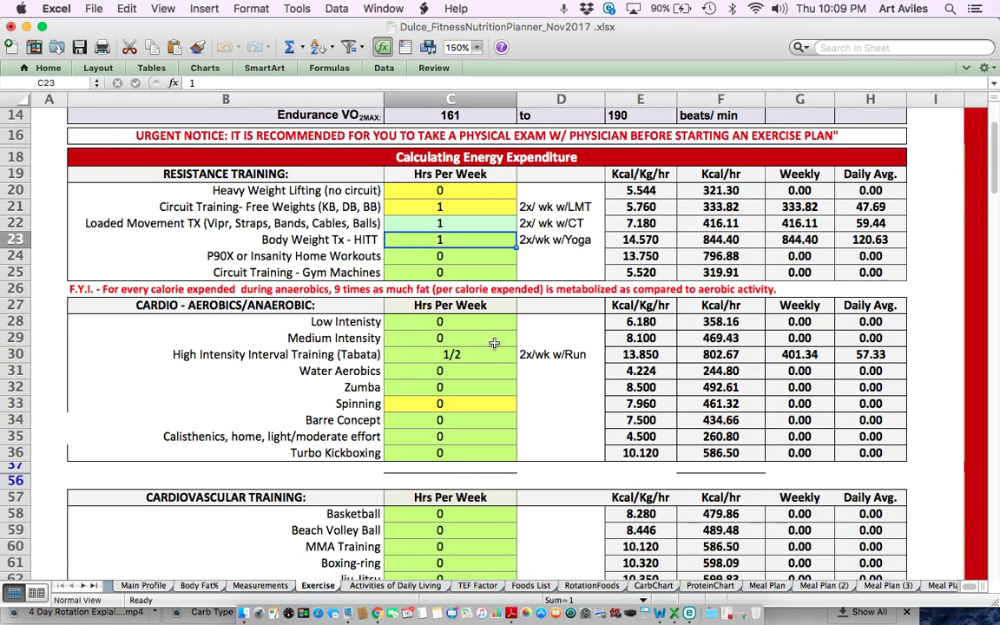
{"action": "left_click", "coordinate": [497, 354]}
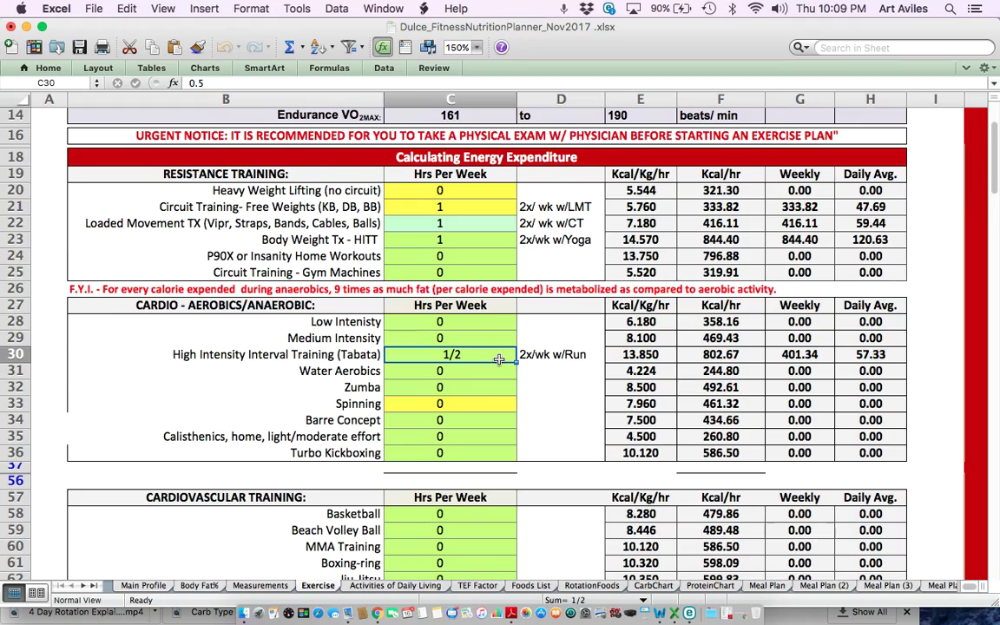
{"action": "scroll", "coordinate": [498, 360], "scroll_direction": "down", "scroll_amount": 8}
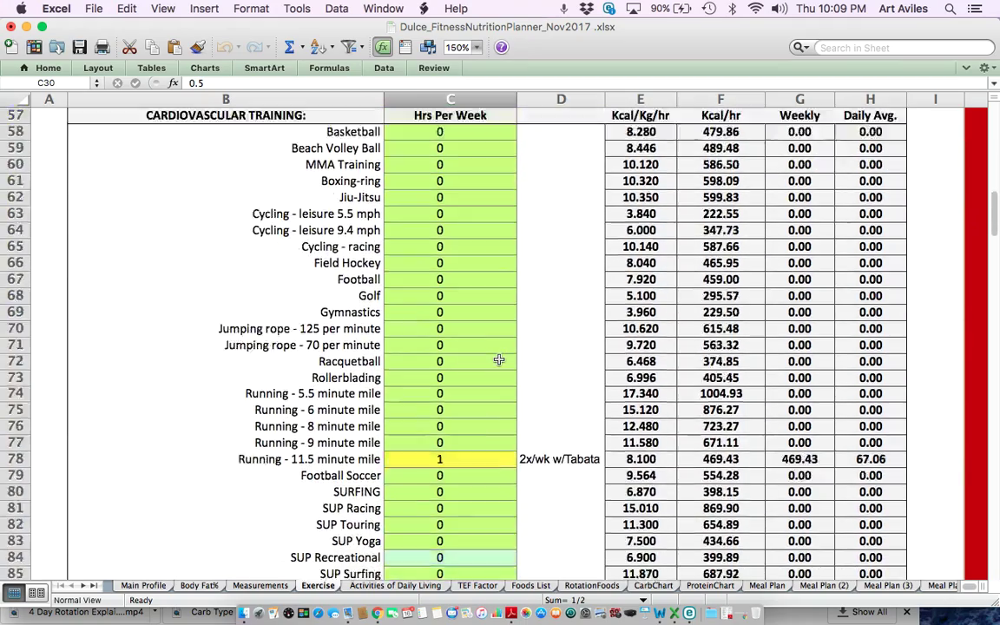
{"action": "scroll", "coordinate": [499, 359], "scroll_direction": "down", "scroll_amount": 1}
{"action": "scroll", "coordinate": [499, 360], "scroll_direction": "down", "scroll_amount": 3}
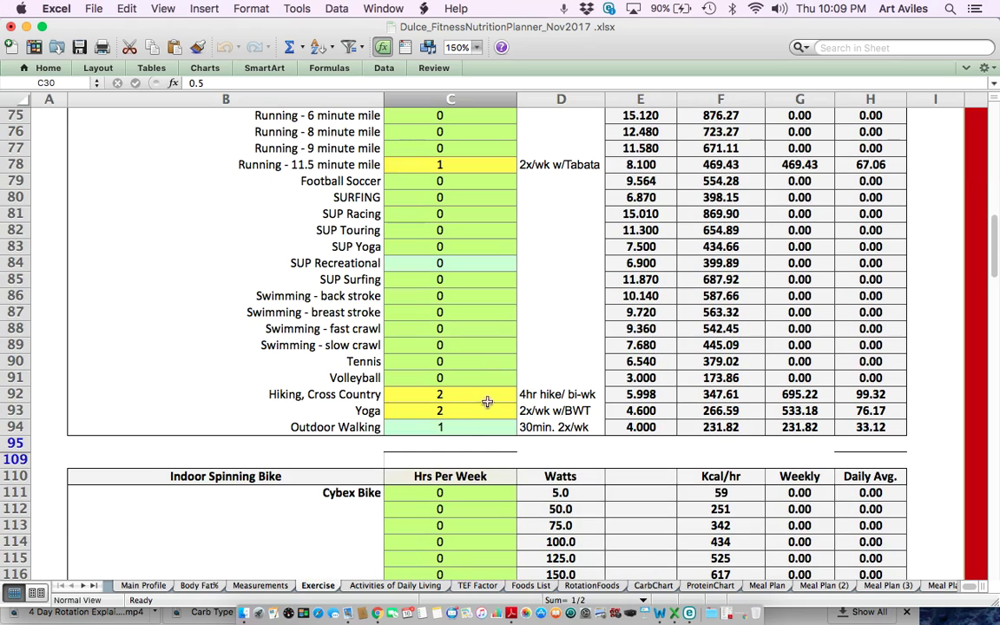
Step: Set the weekly hours for Hiking/Cross Country, Yoga and Outdoor Walking to 0
{"action": "left_click", "coordinate": [472, 393]}
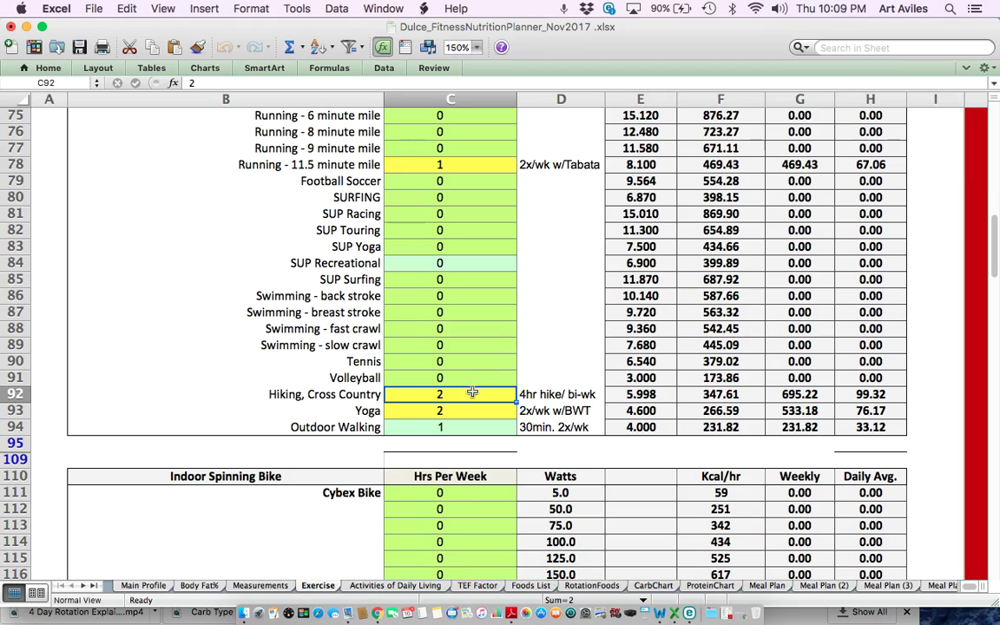
{"action": "type", "text": "0"}
{"action": "left_click", "coordinate": [448, 415]}
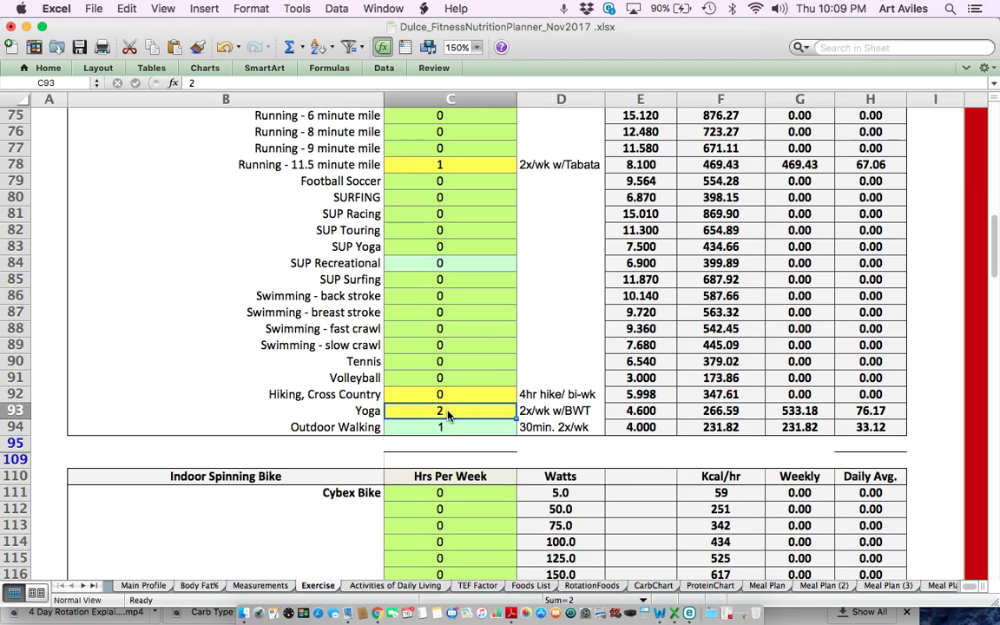
{"action": "type", "text": "0"}
{"action": "left_click", "coordinate": [439, 427]}
{"action": "type", "text": "0"}
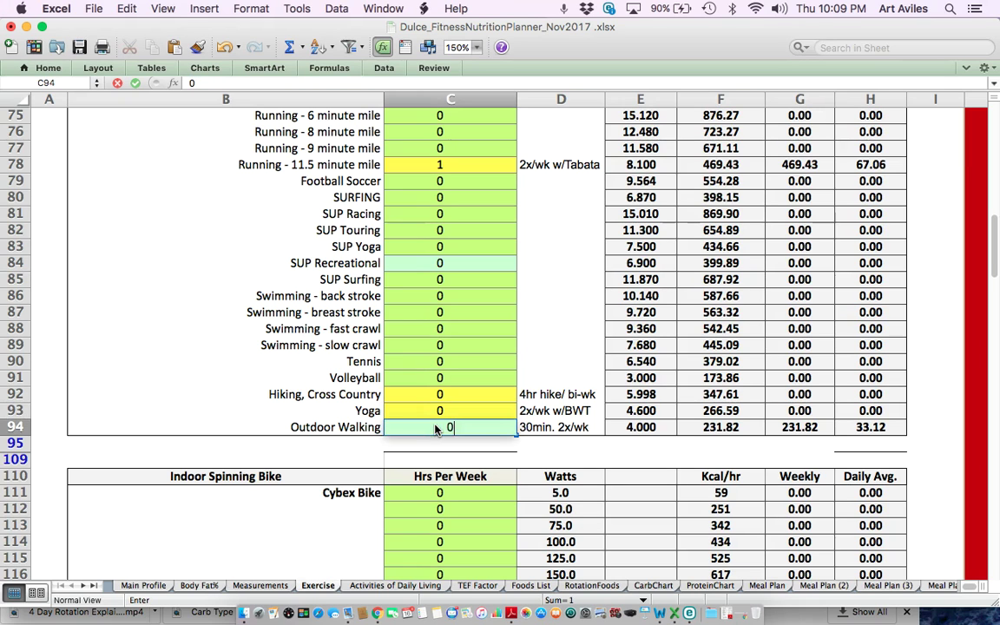
{"action": "left_click", "coordinate": [474, 343]}
Step: Review the Running hours, with the 11.5-minute mile at 1 hour worth 469.43 Kcal weekly
{"action": "scroll", "coordinate": [503, 314], "scroll_direction": "up", "scroll_amount": 3}
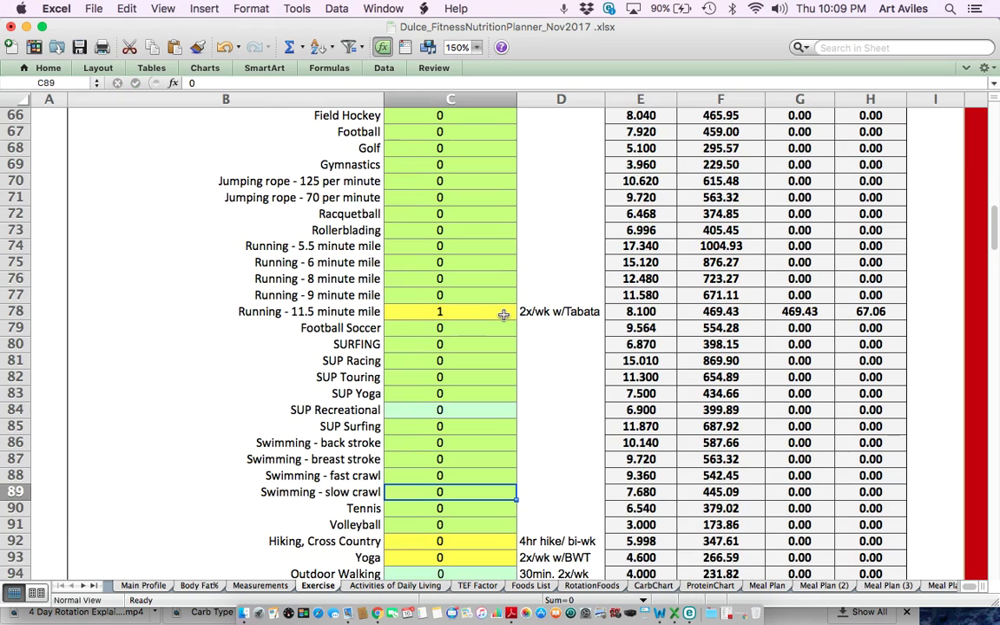
{"action": "left_click", "coordinate": [502, 314]}
{"action": "scroll", "coordinate": [490, 314], "scroll_direction": "up", "scroll_amount": 2}
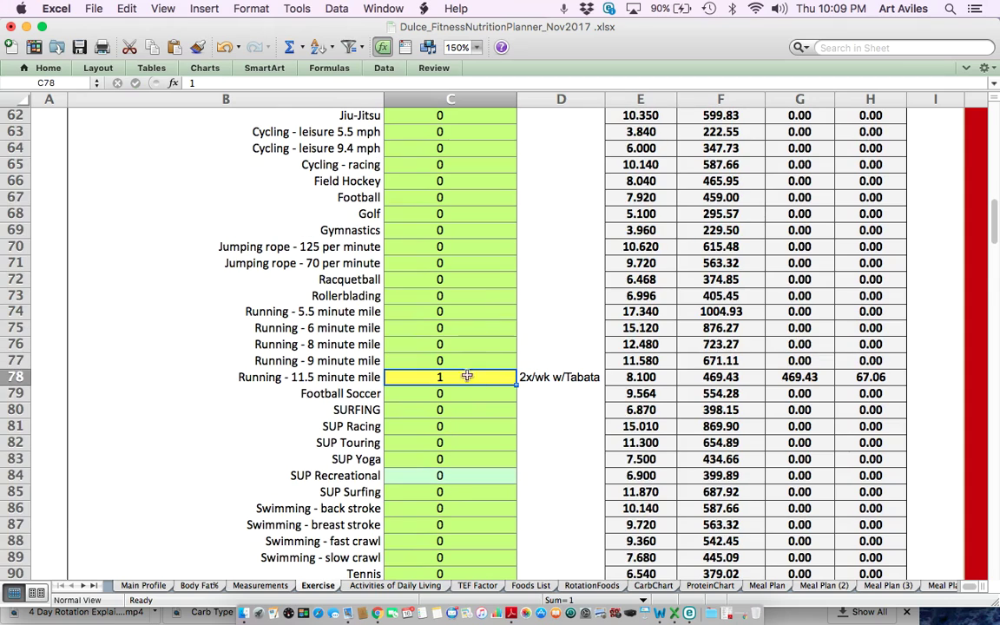
{"action": "scroll", "coordinate": [469, 360], "scroll_direction": "up", "scroll_amount": 1}
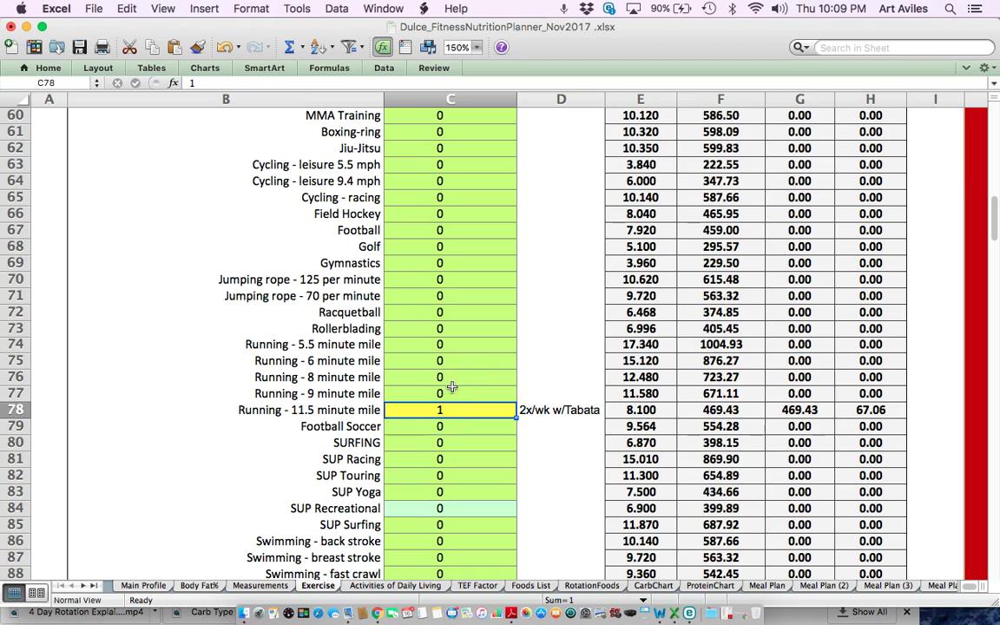
{"action": "left_click", "coordinate": [446, 360]}
{"action": "scroll", "coordinate": [450, 367], "scroll_direction": "up", "scroll_amount": 2}
{"action": "scroll", "coordinate": [451, 367], "scroll_direction": "up", "scroll_amount": 8}
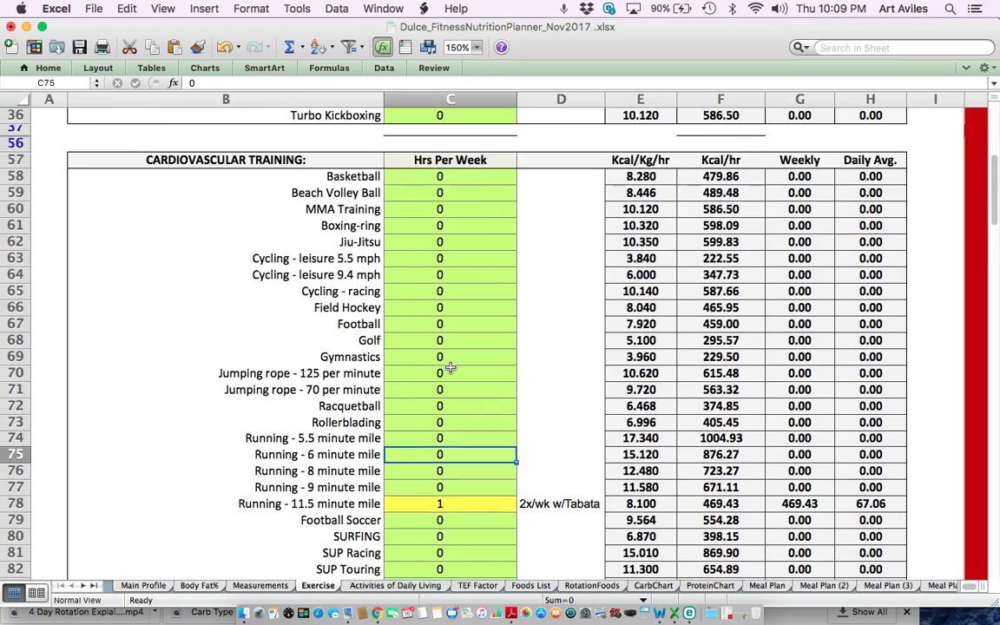
{"action": "scroll", "coordinate": [451, 367], "scroll_direction": "up", "scroll_amount": 3}
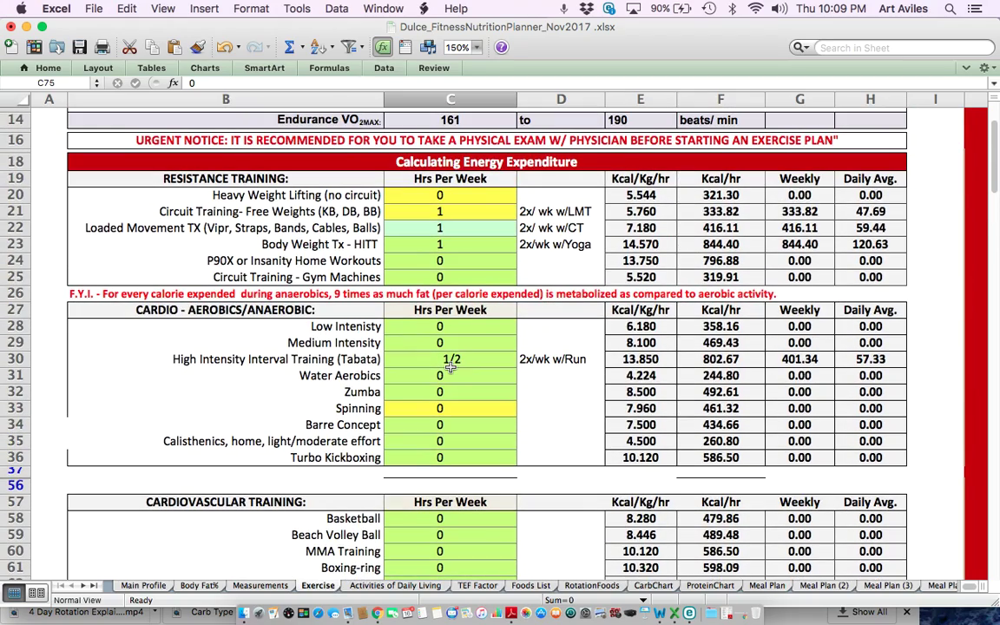
{"action": "scroll", "coordinate": [450, 367], "scroll_direction": "up", "scroll_amount": 1}
{"action": "scroll", "coordinate": [450, 367], "scroll_direction": "down", "scroll_amount": 10}
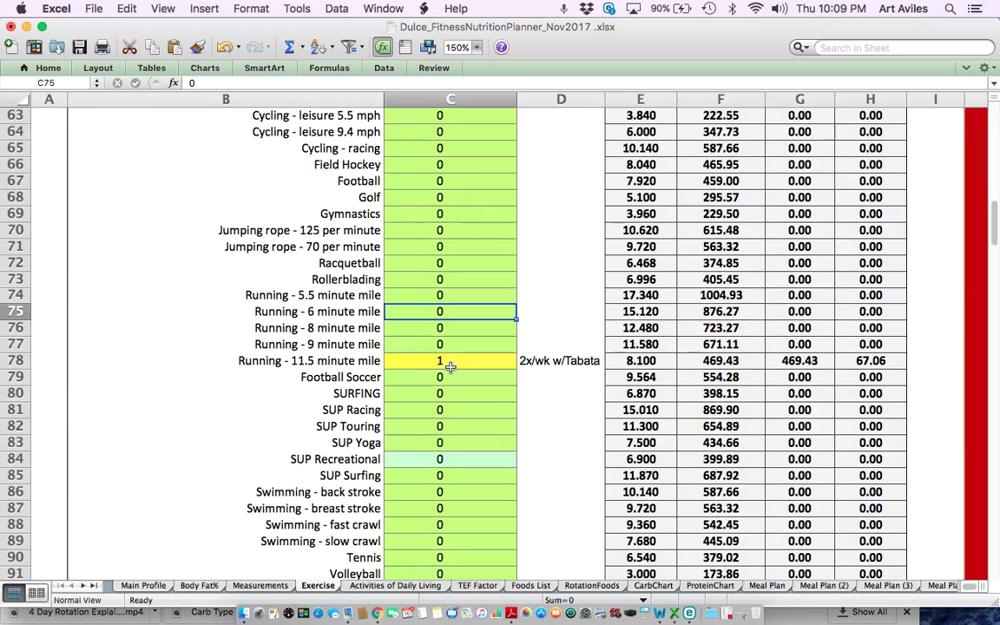
{"action": "scroll", "coordinate": [450, 367], "scroll_direction": "up", "scroll_amount": 12}
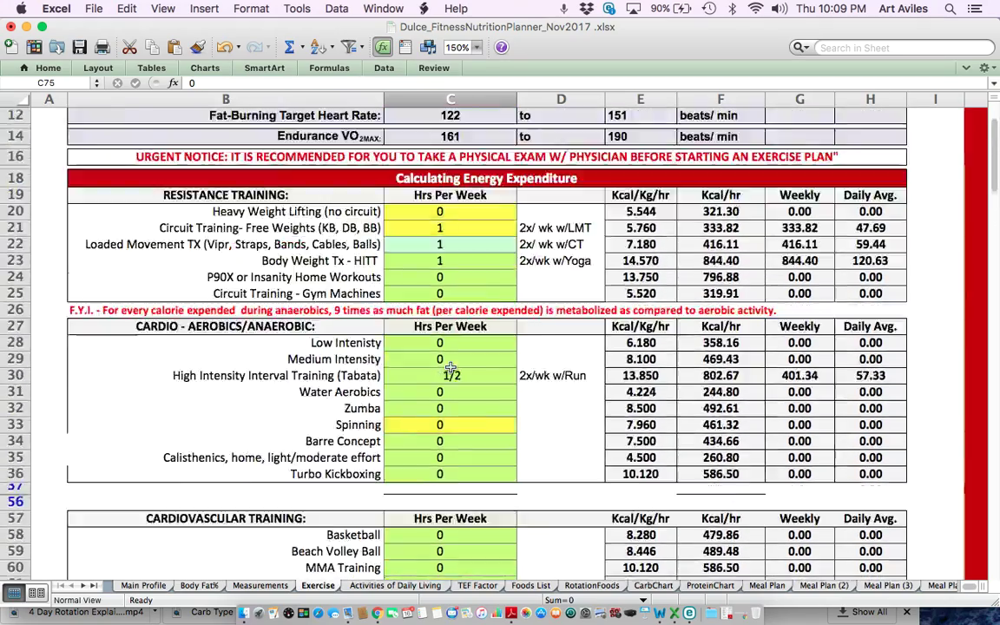
{"action": "scroll", "coordinate": [450, 367], "scroll_direction": "down", "scroll_amount": 1}
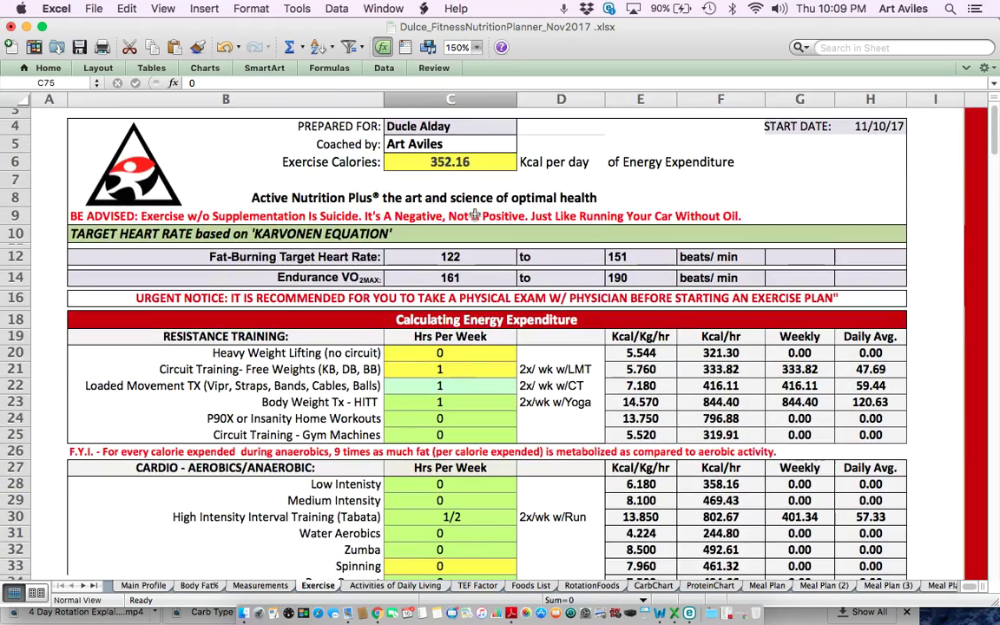
{"action": "left_click", "coordinate": [462, 160]}
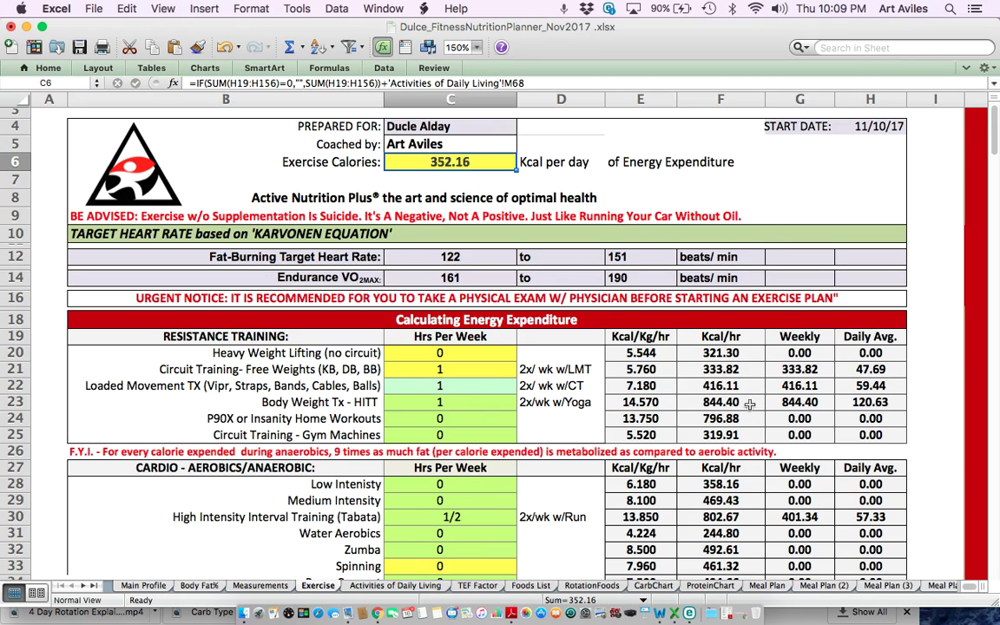
{"action": "scroll", "coordinate": [749, 404], "scroll_direction": "down", "scroll_amount": 5}
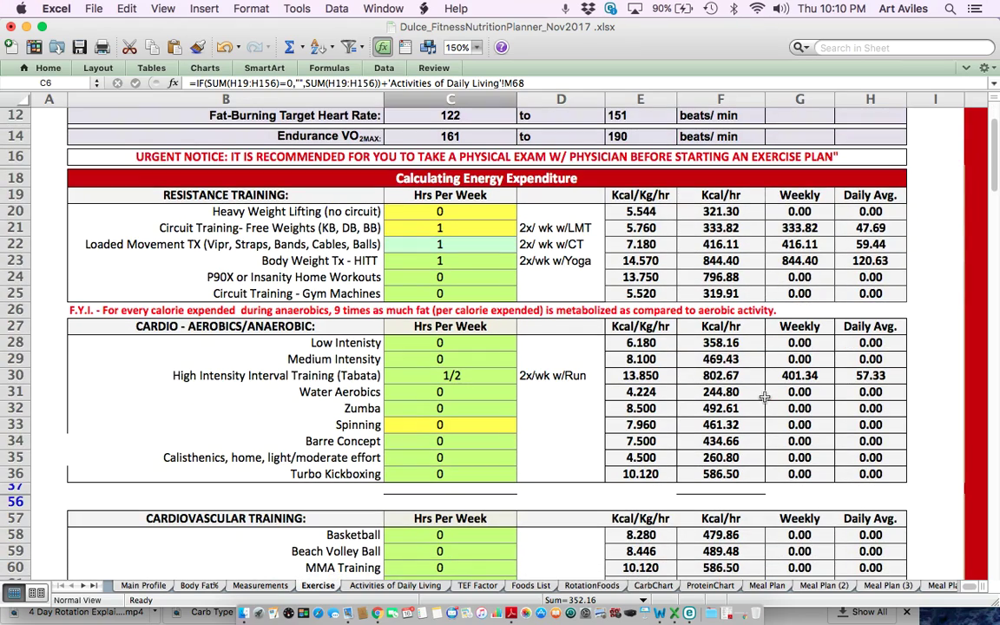
{"action": "scroll", "coordinate": [764, 397], "scroll_direction": "up", "scroll_amount": 6}
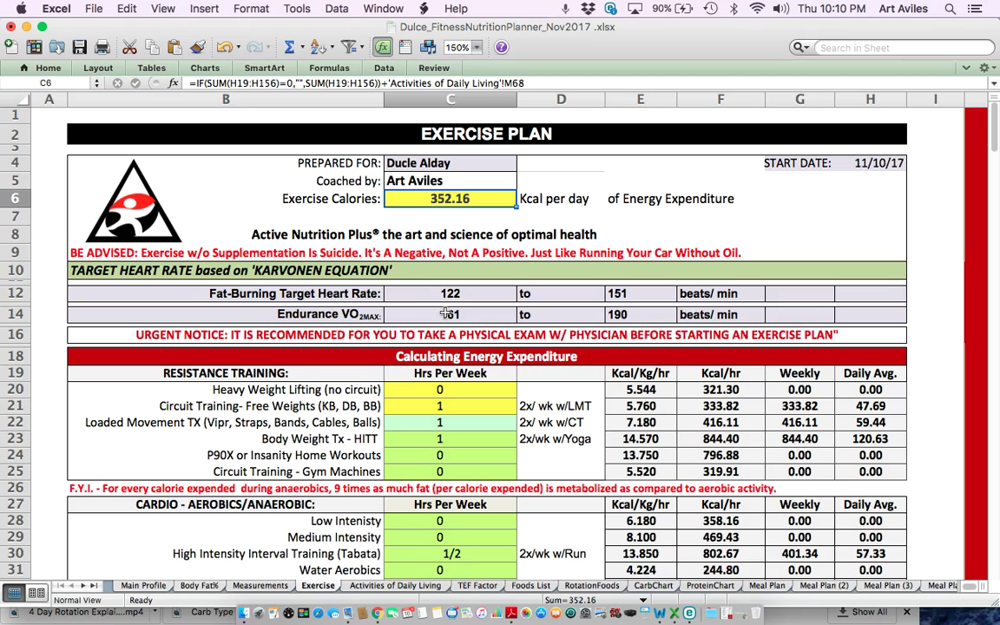
Step: Inspect the lower and upper fat-burning and endurance heart-rate formulas
{"action": "left_click", "coordinate": [455, 294]}
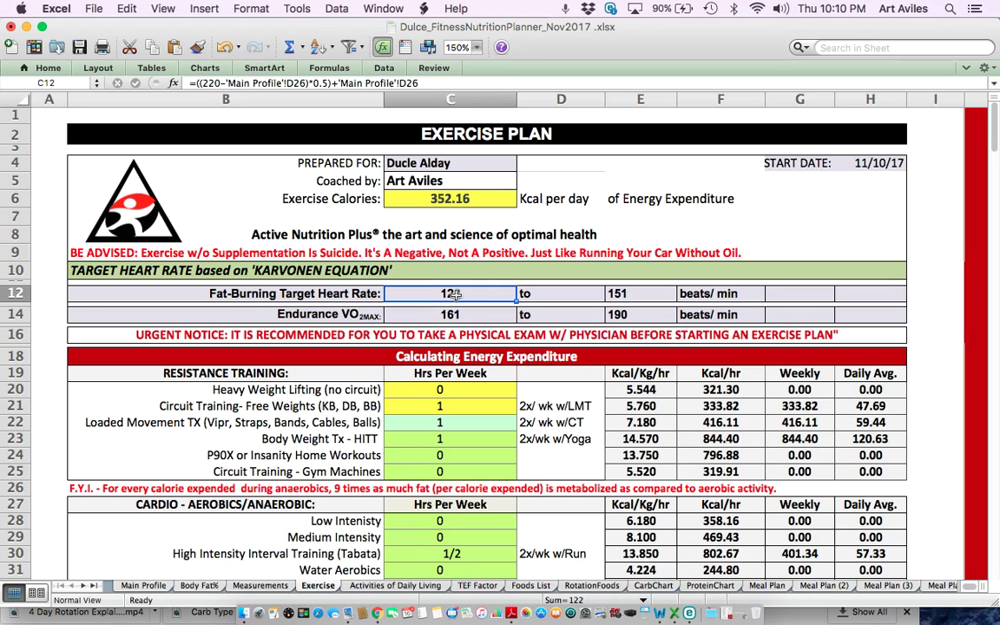
{"action": "key", "text": "Right"}
{"action": "key", "text": "Right"}
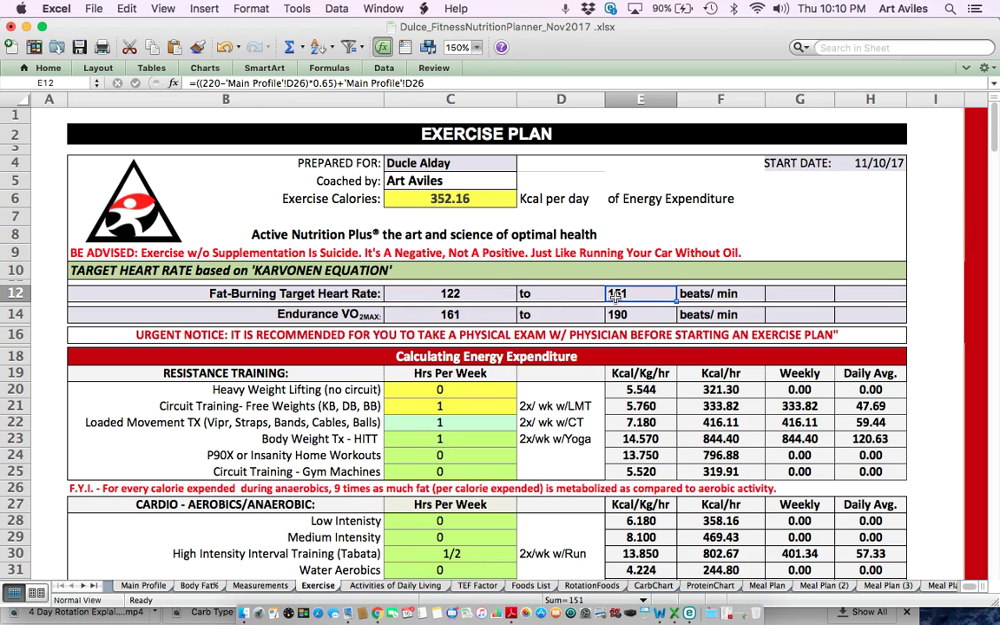
{"action": "left_click", "coordinate": [433, 295]}
{"action": "left_click", "coordinate": [402, 314]}
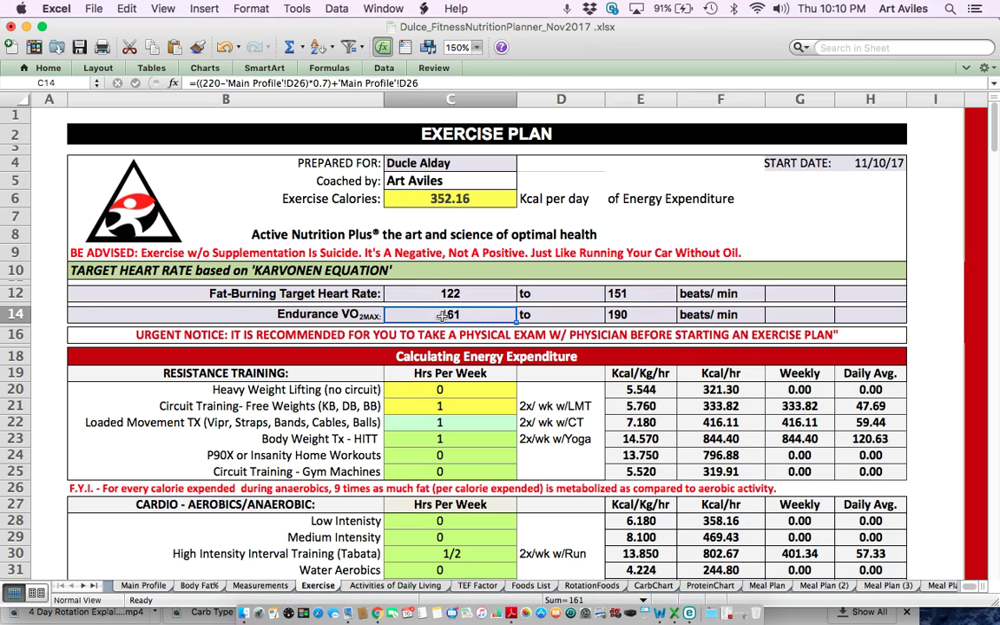
{"action": "key", "text": "Right"}
{"action": "key", "text": "Right"}
Step: Compare the 0.5, 0.65, 0.7 and 0.85 heart-rate factors, then return to Main Profile
{"action": "left_click", "coordinate": [473, 293]}
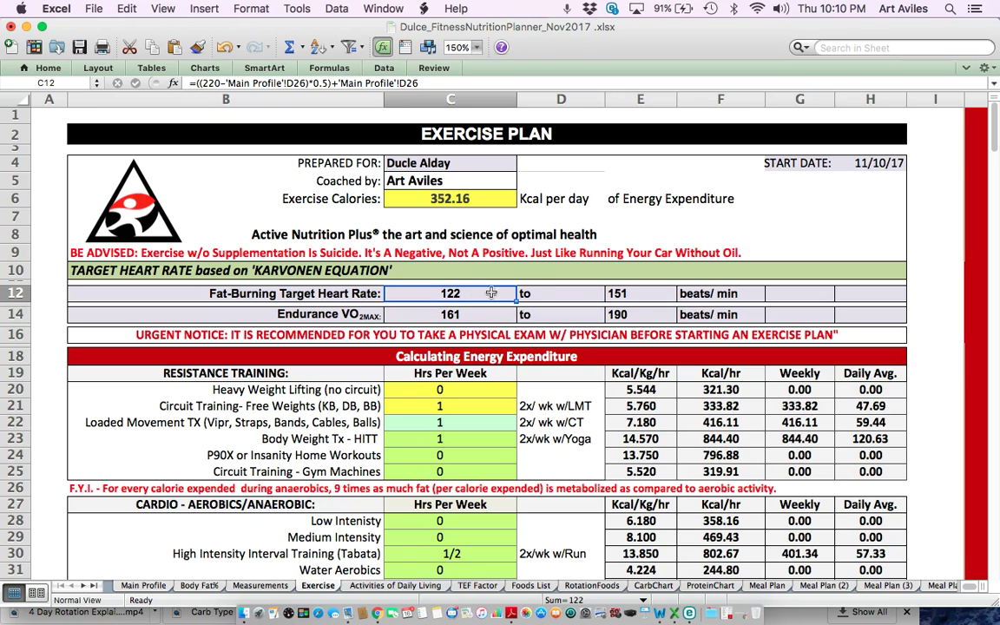
{"action": "left_click", "coordinate": [647, 293]}
{"action": "left_click", "coordinate": [501, 312]}
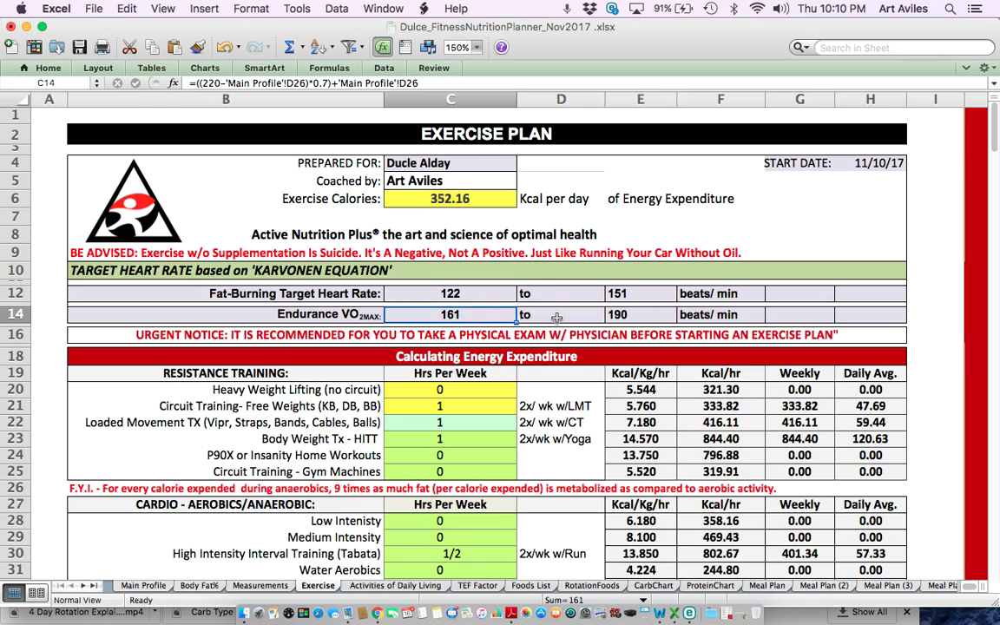
{"action": "left_click", "coordinate": [626, 315]}
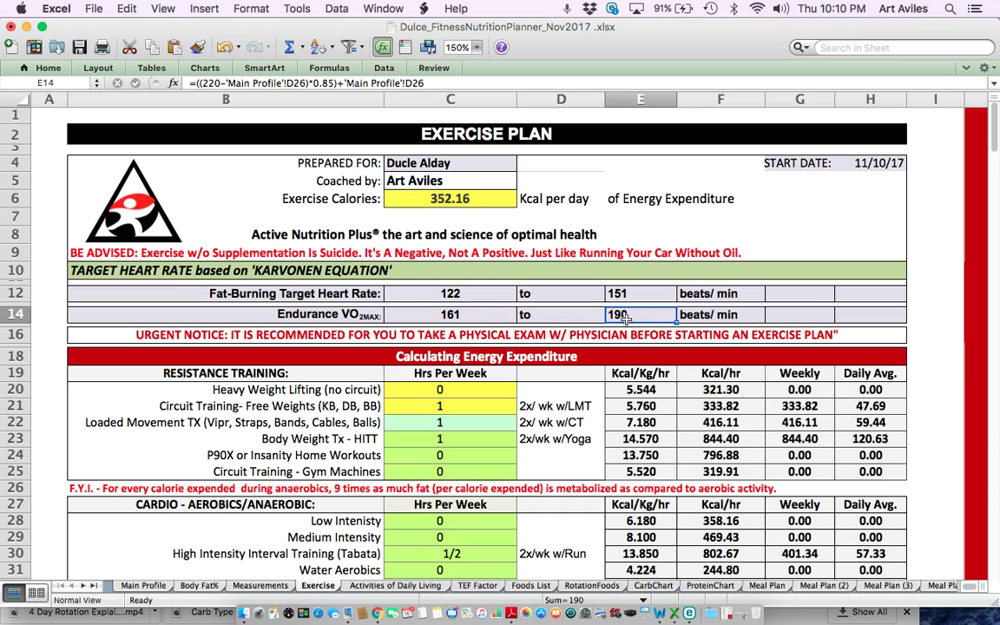
{"action": "left_click", "coordinate": [470, 314]}
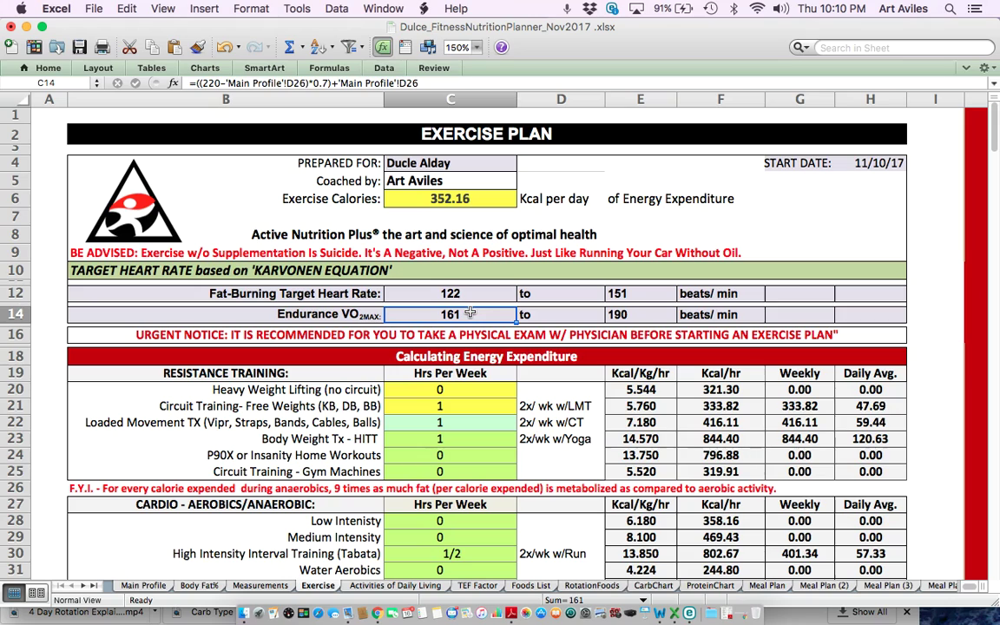
{"action": "left_click", "coordinate": [627, 315]}
{"action": "left_click", "coordinate": [477, 315]}
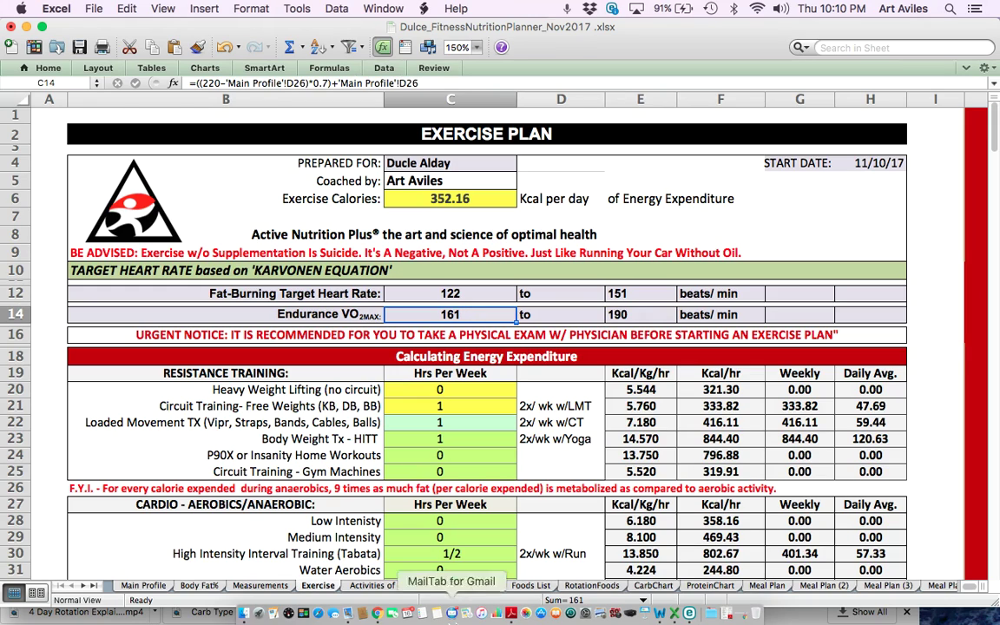
{"action": "left_click", "coordinate": [161, 586]}
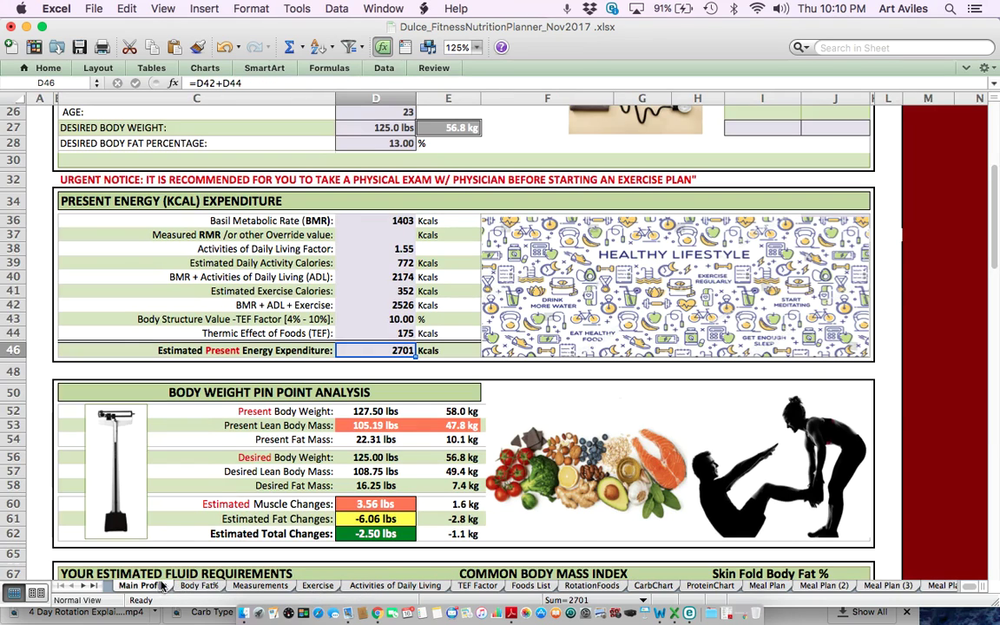
Step: On the Meal Plan sheet, set the metabolic type to Mixed Type
{"action": "left_click", "coordinate": [767, 585]}
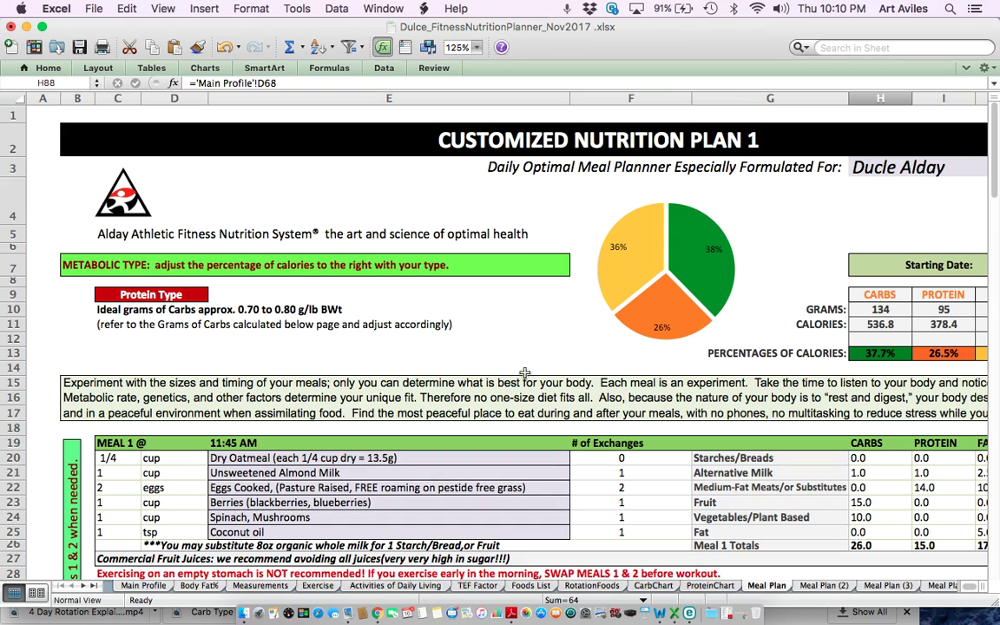
{"action": "left_click", "coordinate": [178, 295]}
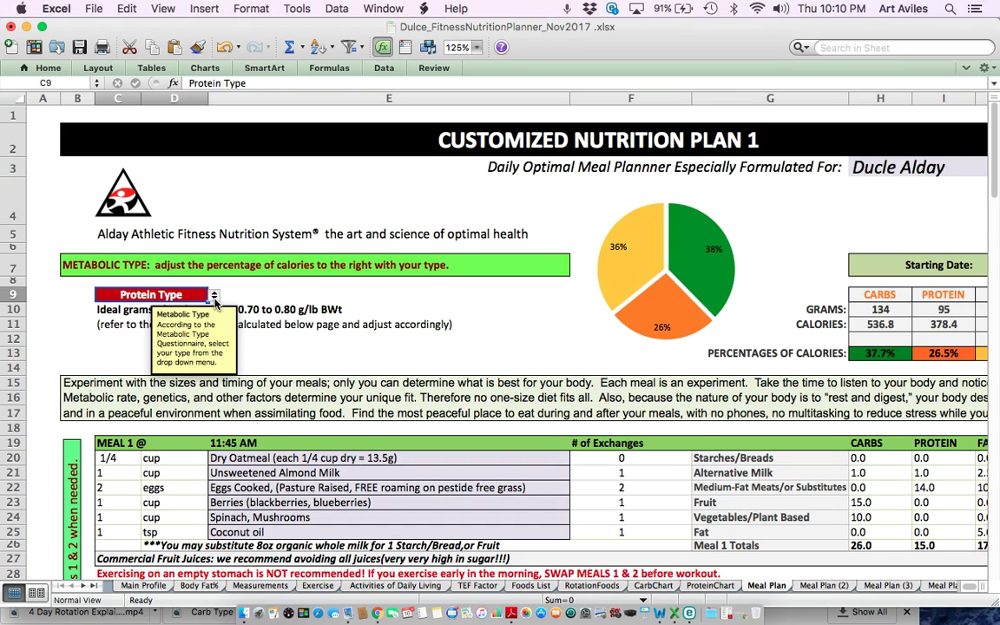
{"action": "left_click", "coordinate": [214, 296]}
{"action": "left_click", "coordinate": [132, 336]}
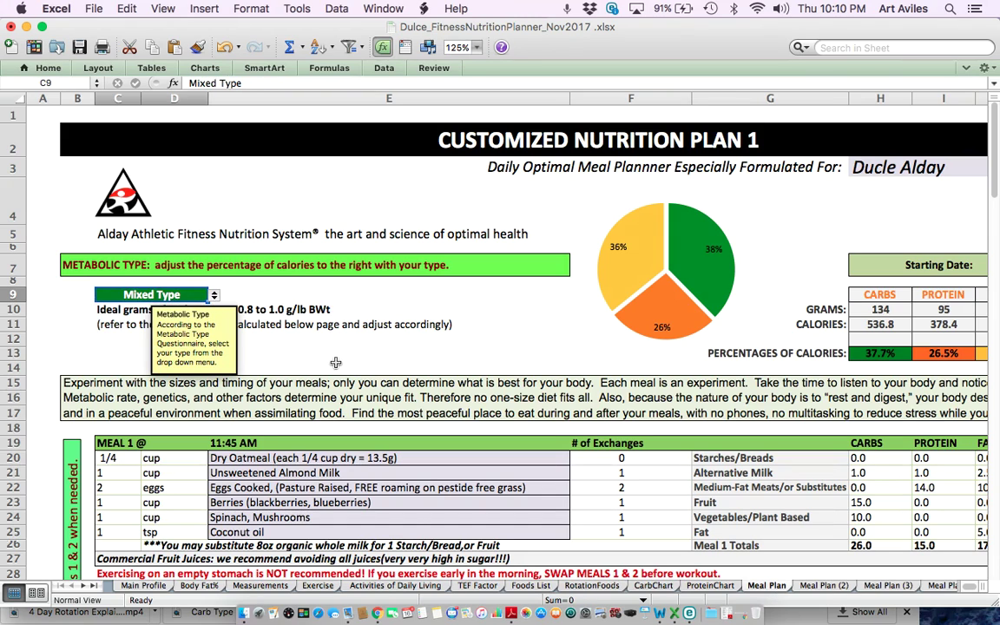
{"action": "left_click", "coordinate": [334, 356]}
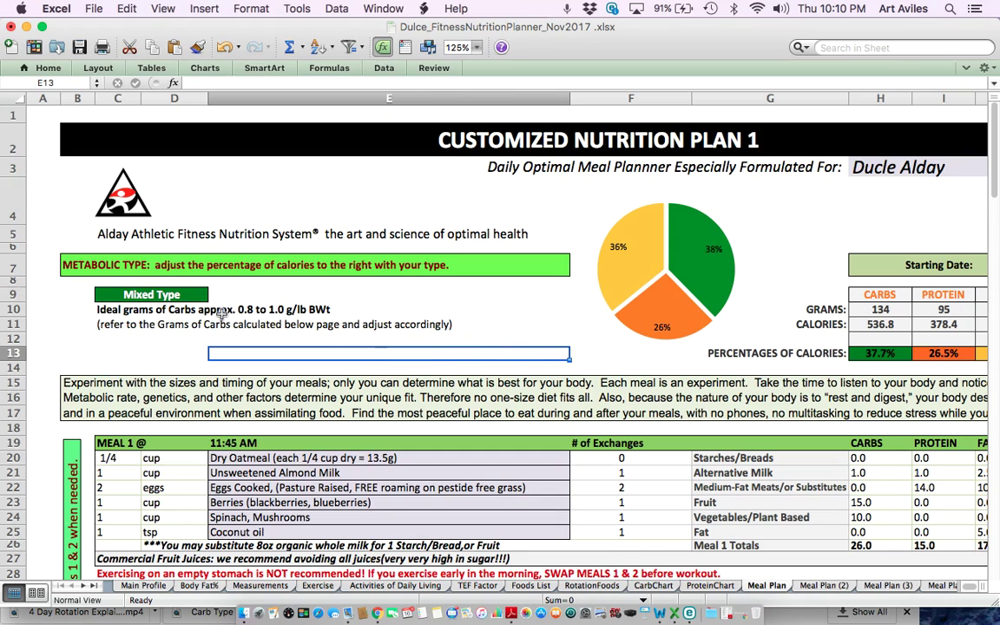
Step: Switch the metabolic type to Carb Type and inspect the carb guideline formula
{"action": "left_click", "coordinate": [178, 297]}
{"action": "left_click", "coordinate": [213, 297]}
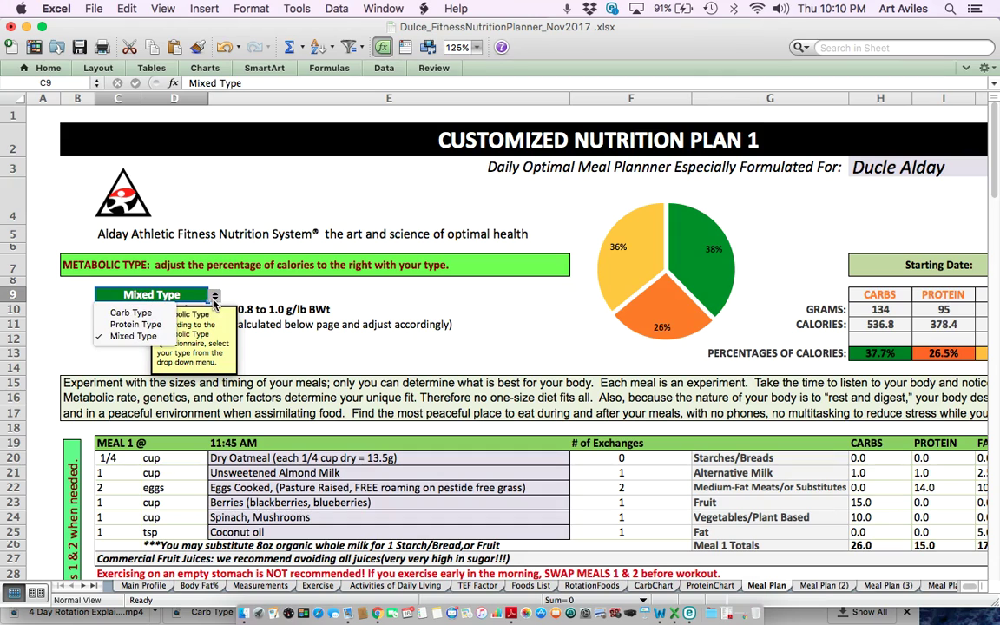
{"action": "left_click", "coordinate": [160, 312]}
{"action": "left_click", "coordinate": [228, 294]}
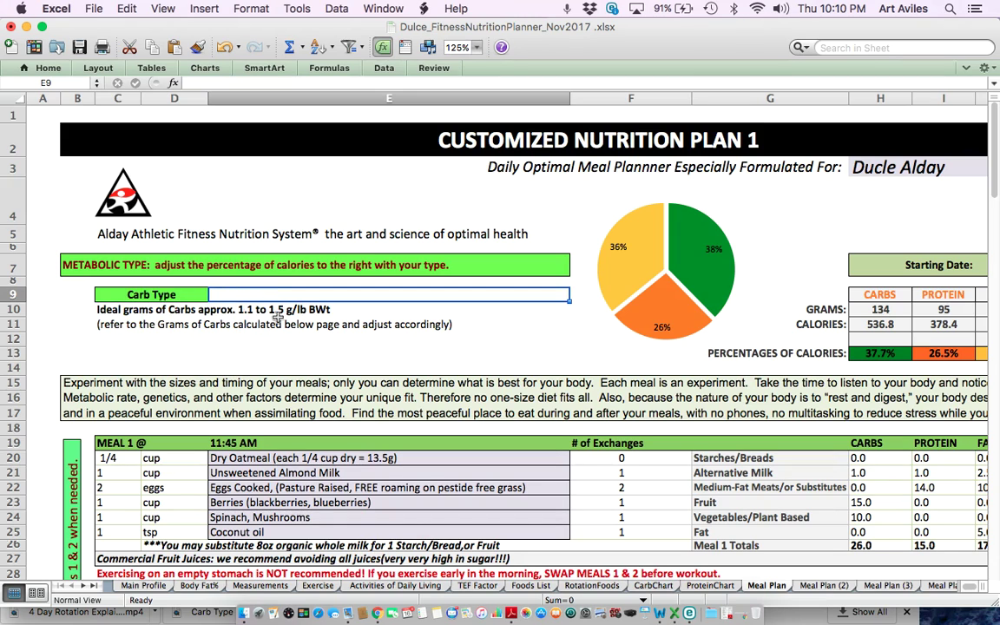
{"action": "left_click", "coordinate": [255, 311]}
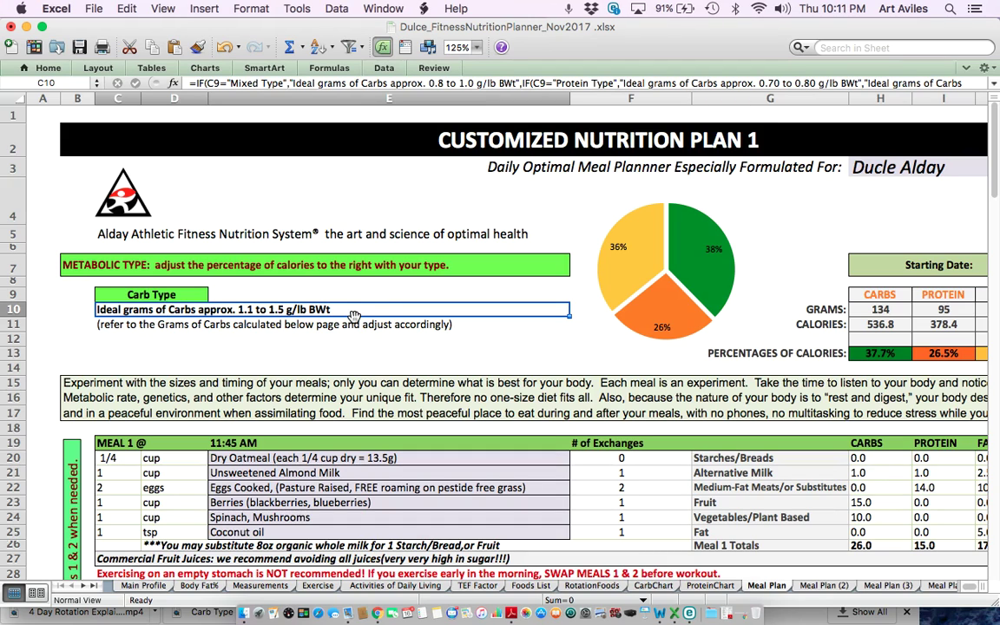
Step: Change the metabolic type back to Mixed Type and recheck the row 10 carb guideline
{"action": "left_click", "coordinate": [193, 295]}
{"action": "key", "text": "alt+Down"}
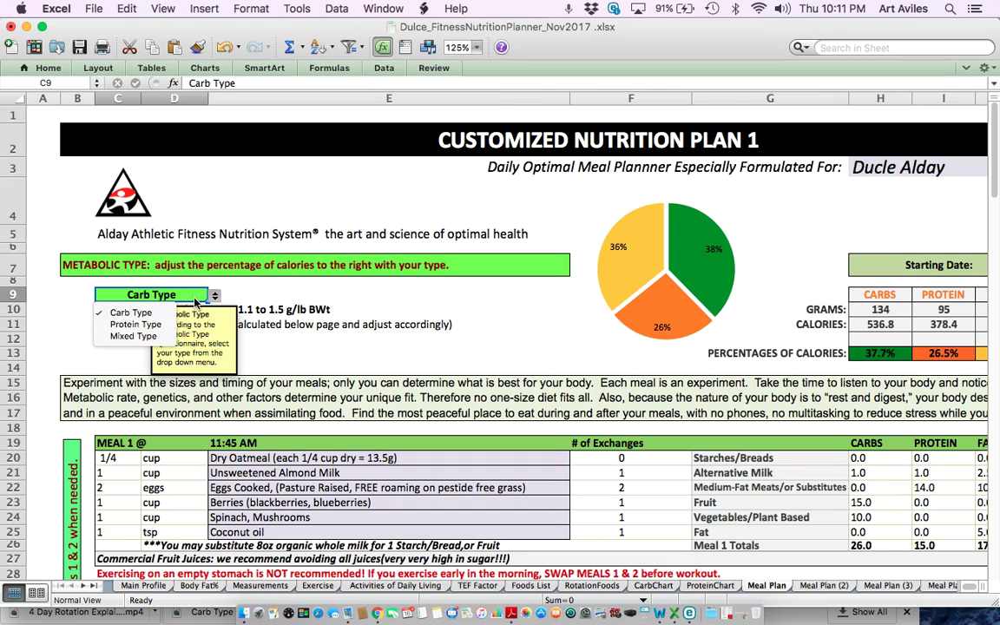
{"action": "key", "text": "Down"}
{"action": "key", "text": "Down"}
{"action": "key", "text": "Return"}
{"action": "left_click", "coordinate": [274, 337]}
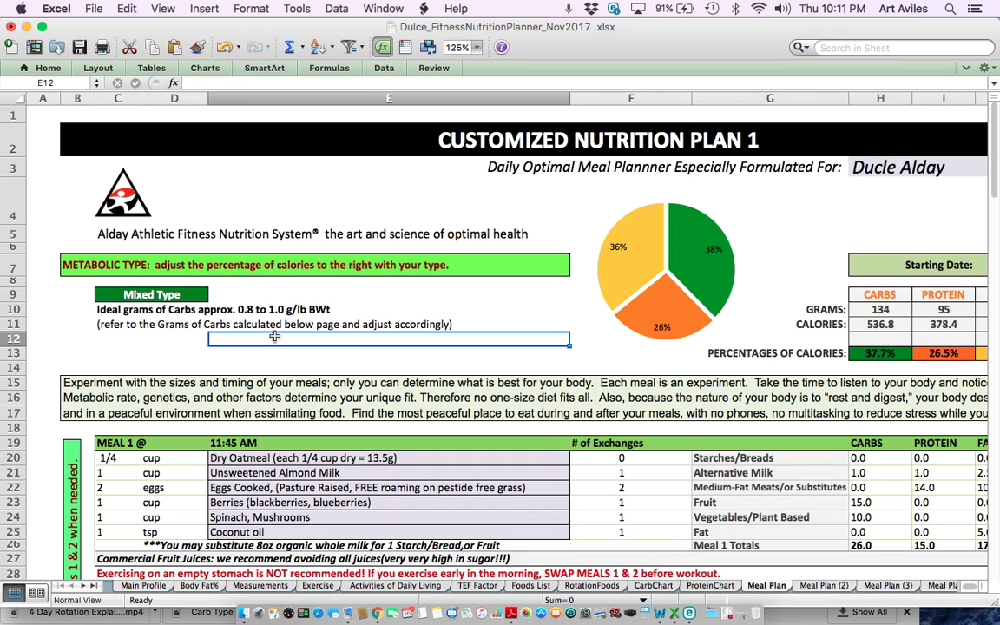
{"action": "left_click", "coordinate": [244, 309]}
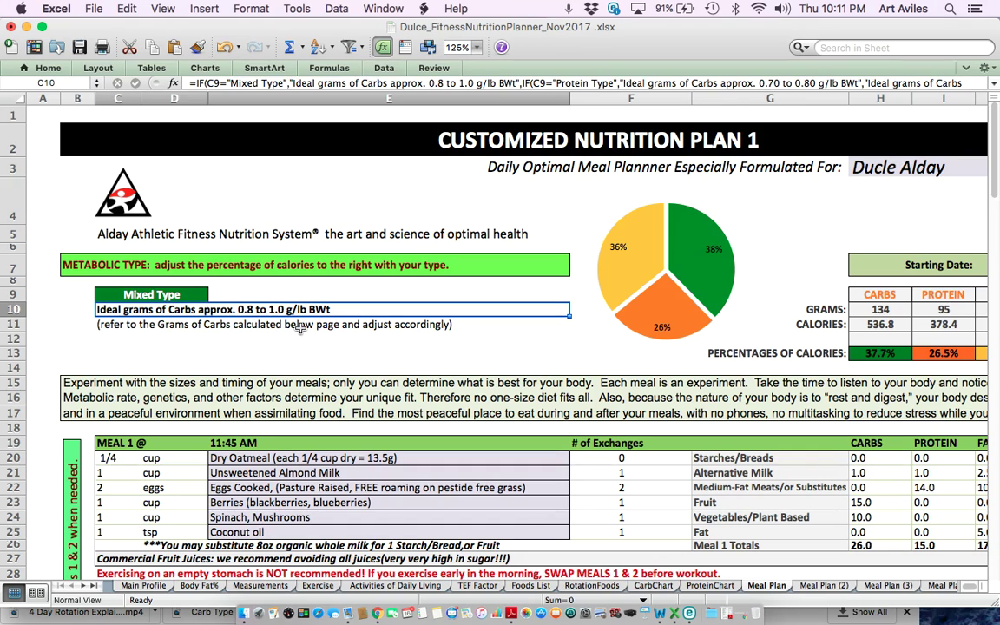
{"action": "scroll", "coordinate": [538, 349], "scroll_direction": "down", "scroll_amount": 4}
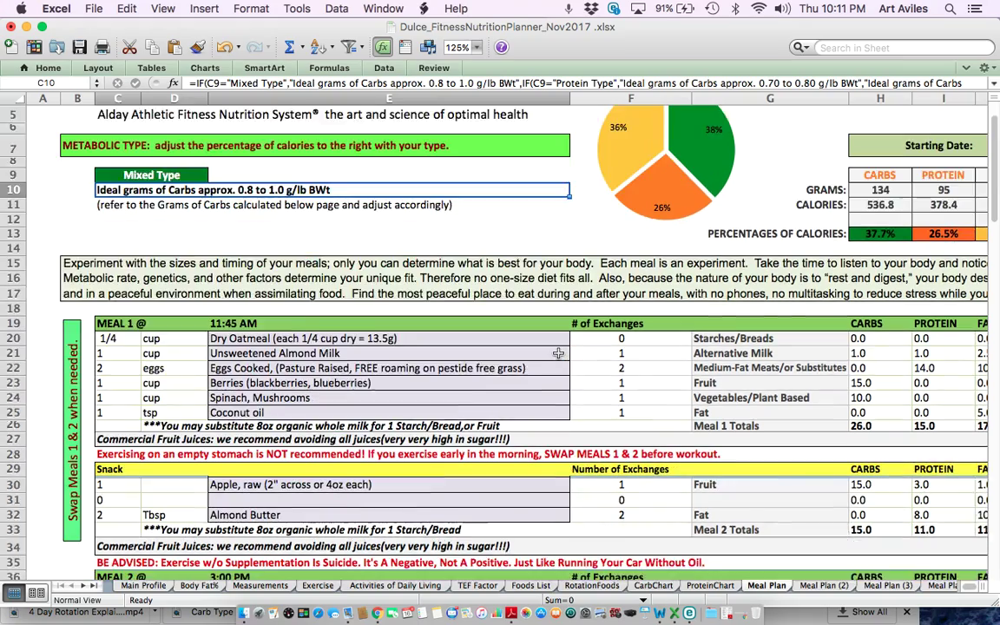
{"action": "scroll", "coordinate": [558, 353], "scroll_direction": "down", "scroll_amount": 6}
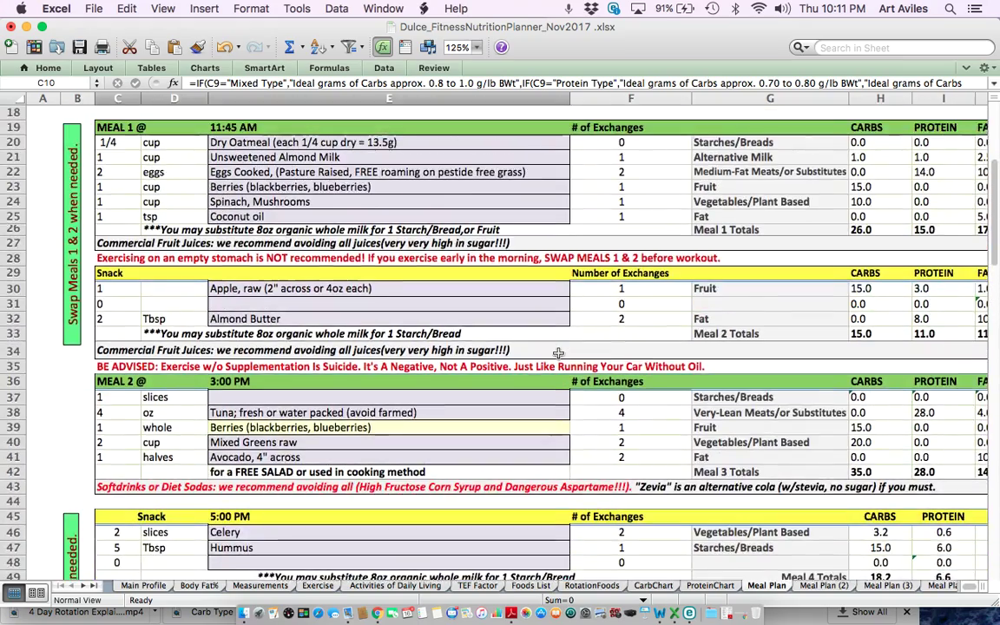
{"action": "scroll", "coordinate": [558, 353], "scroll_direction": "down", "scroll_amount": 4}
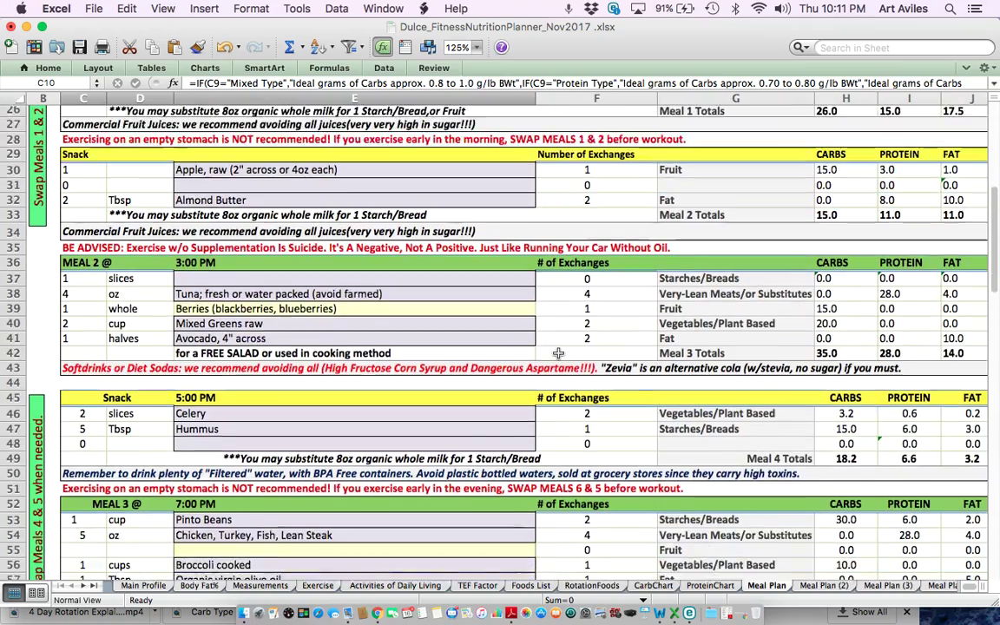
{"action": "scroll", "coordinate": [558, 353], "scroll_direction": "down", "scroll_amount": 5}
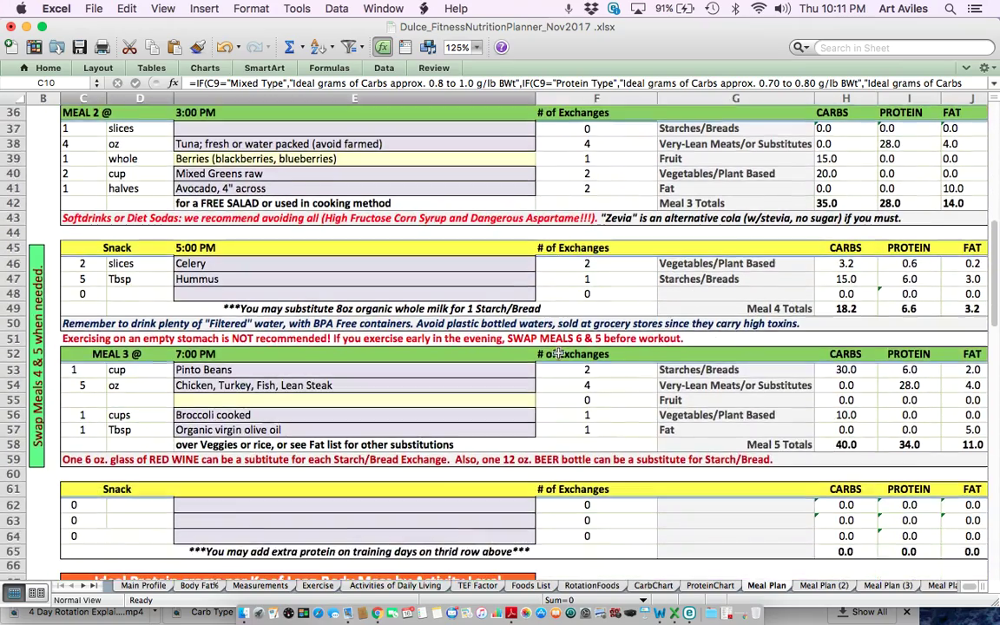
{"action": "scroll", "coordinate": [558, 353], "scroll_direction": "down", "scroll_amount": 7}
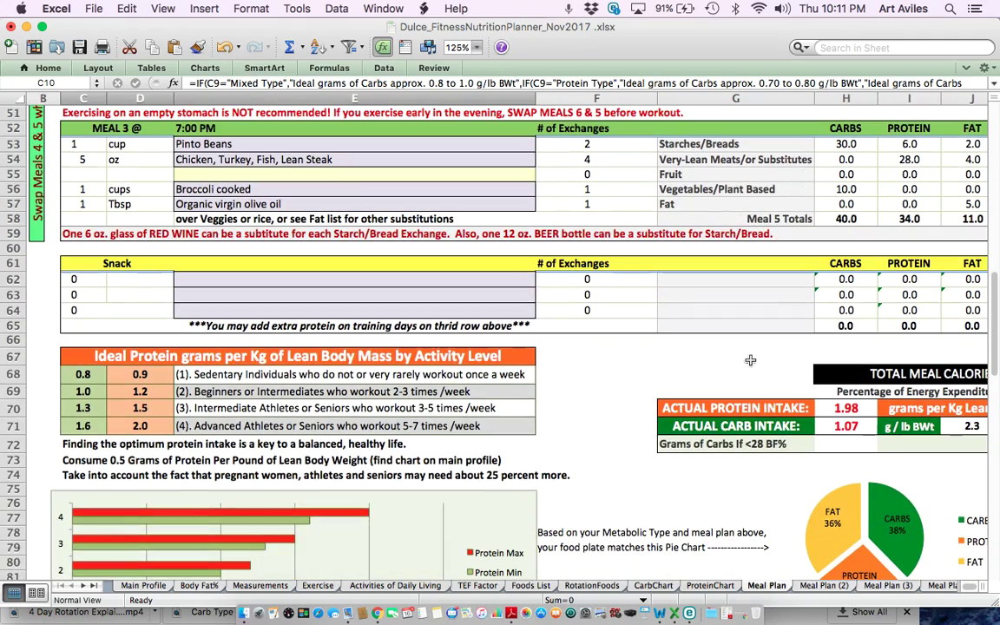
{"action": "left_click", "coordinate": [846, 426]}
{"action": "scroll", "coordinate": [669, 305], "scroll_direction": "up", "scroll_amount": 1}
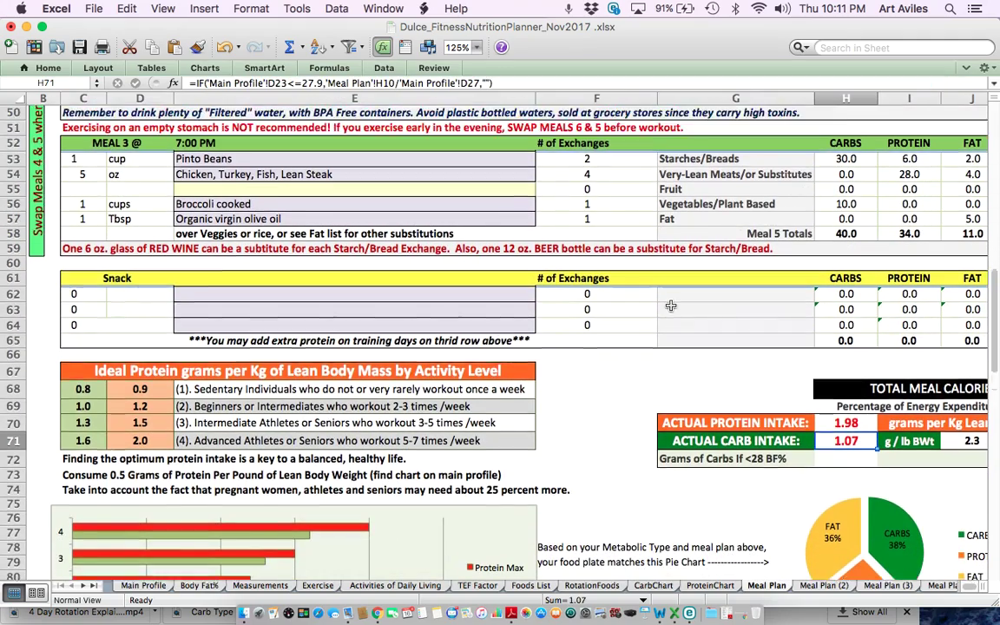
{"action": "scroll", "coordinate": [670, 305], "scroll_direction": "up", "scroll_amount": 8}
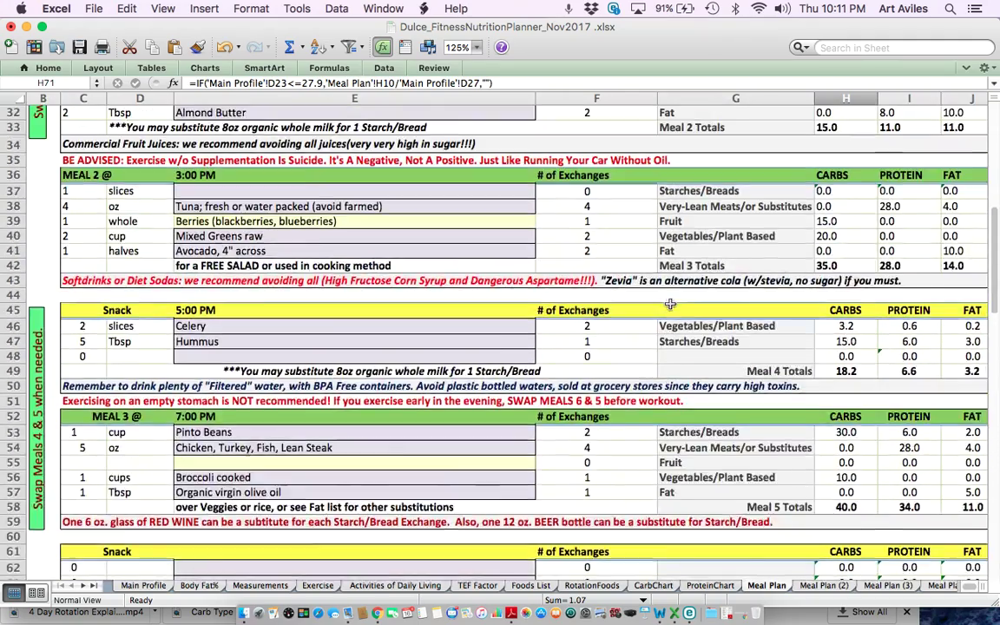
{"action": "scroll", "coordinate": [670, 304], "scroll_direction": "up", "scroll_amount": 8}
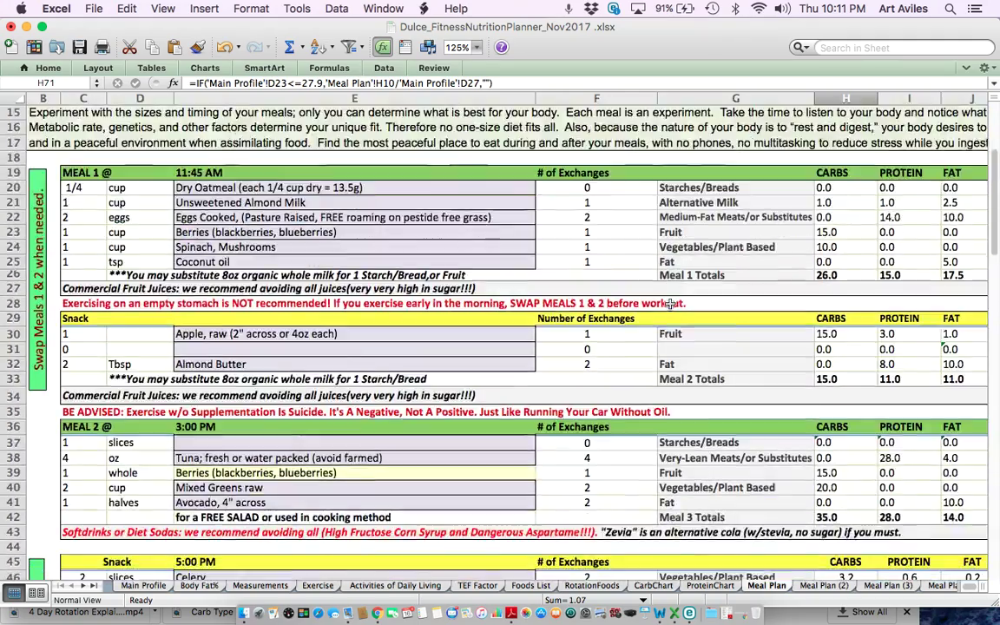
{"action": "scroll", "coordinate": [670, 304], "scroll_direction": "down", "scroll_amount": 15}
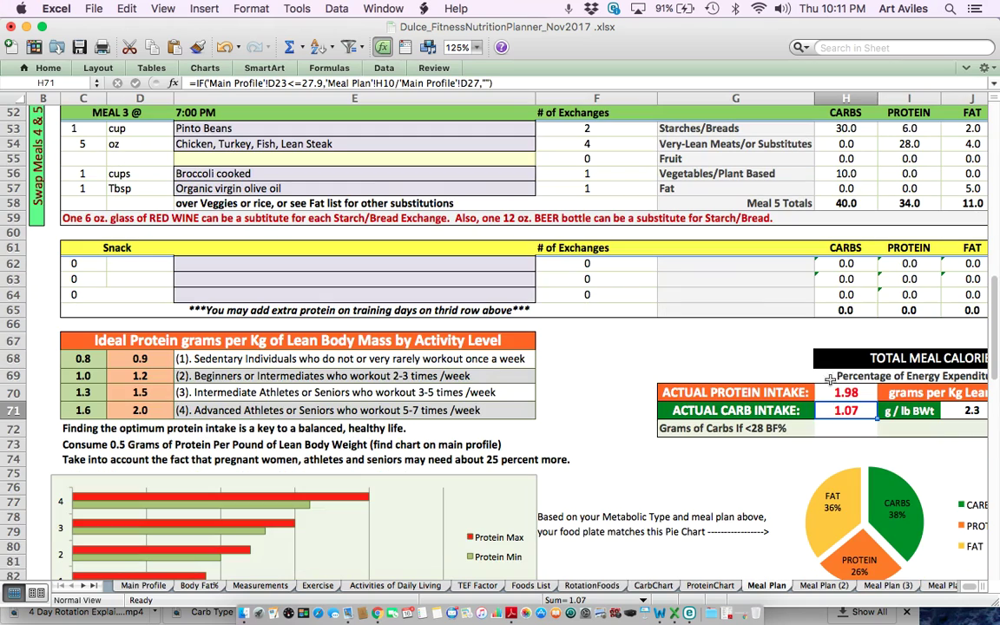
{"action": "left_click", "coordinate": [780, 408]}
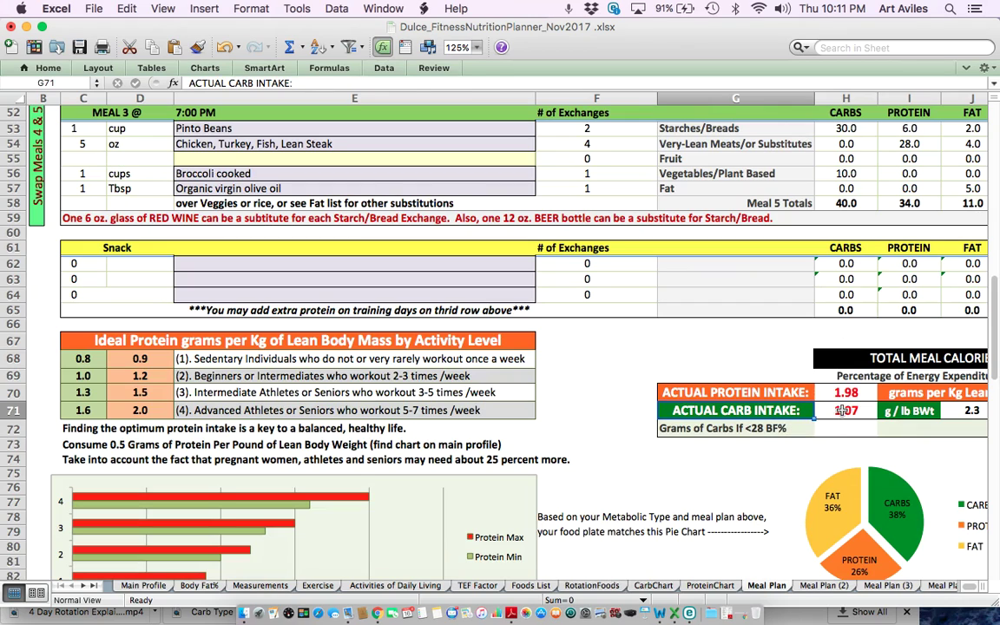
{"action": "key", "text": "Right"}
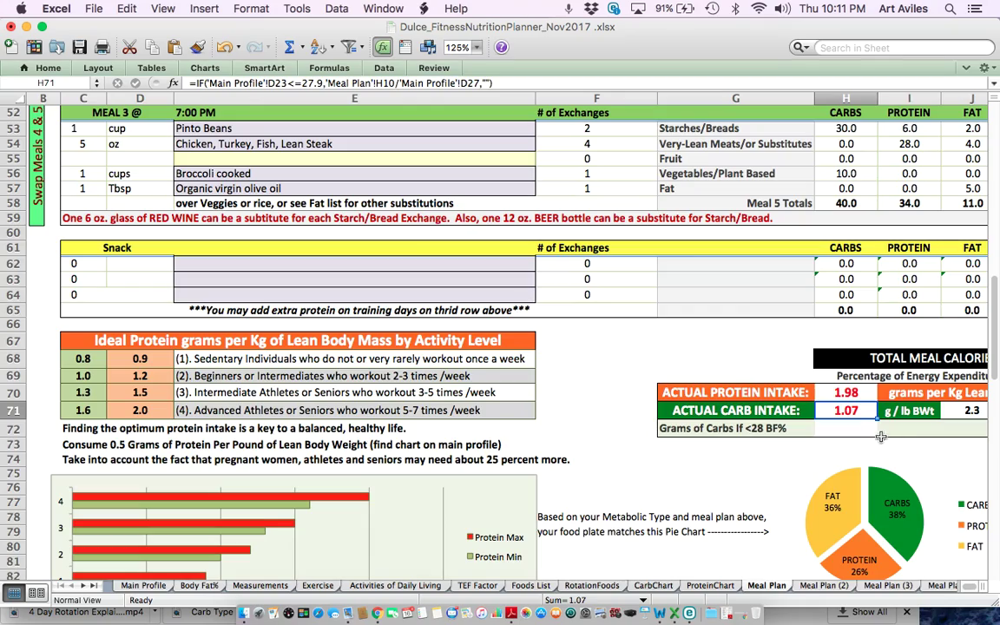
{"action": "scroll", "coordinate": [880, 437], "scroll_direction": "up", "scroll_amount": 15}
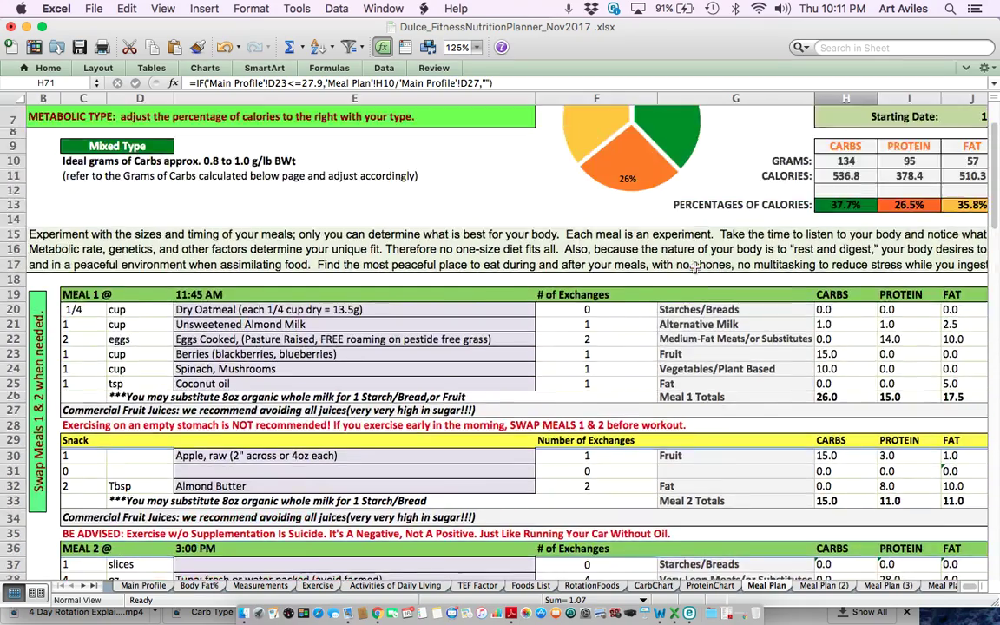
{"action": "scroll", "coordinate": [695, 268], "scroll_direction": "up", "scroll_amount": 2}
Step: Recheck the row 10 carb guideline formula and scroll down to Meal 1
{"action": "left_click", "coordinate": [239, 312]}
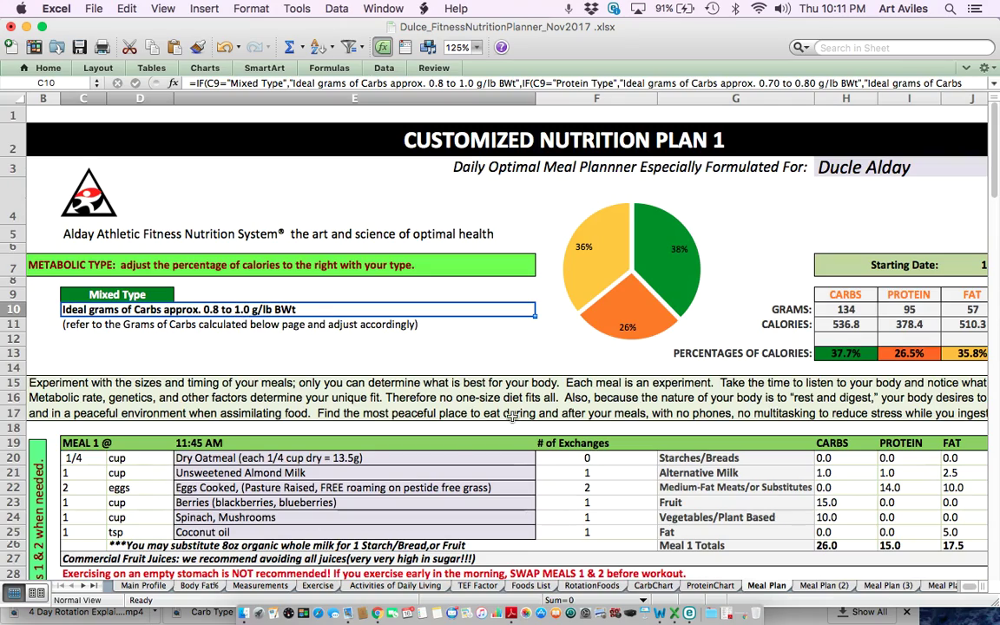
{"action": "scroll", "coordinate": [512, 417], "scroll_direction": "down", "scroll_amount": 2}
{"action": "scroll", "coordinate": [512, 417], "scroll_direction": "down", "scroll_amount": 6}
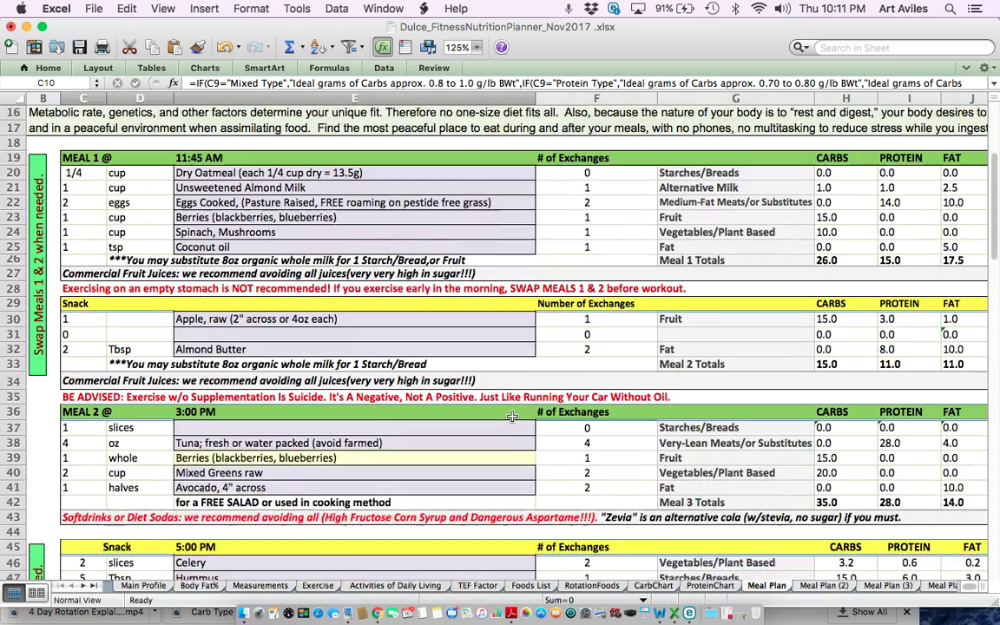
{"action": "scroll", "coordinate": [512, 417], "scroll_direction": "down", "scroll_amount": 2}
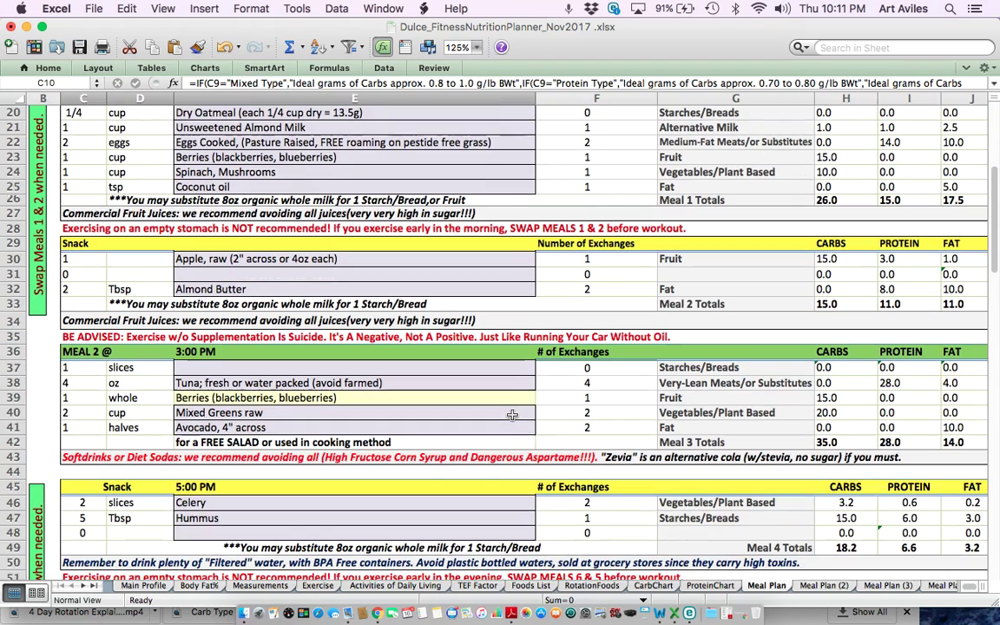
{"action": "scroll", "coordinate": [512, 416], "scroll_direction": "down", "scroll_amount": 3}
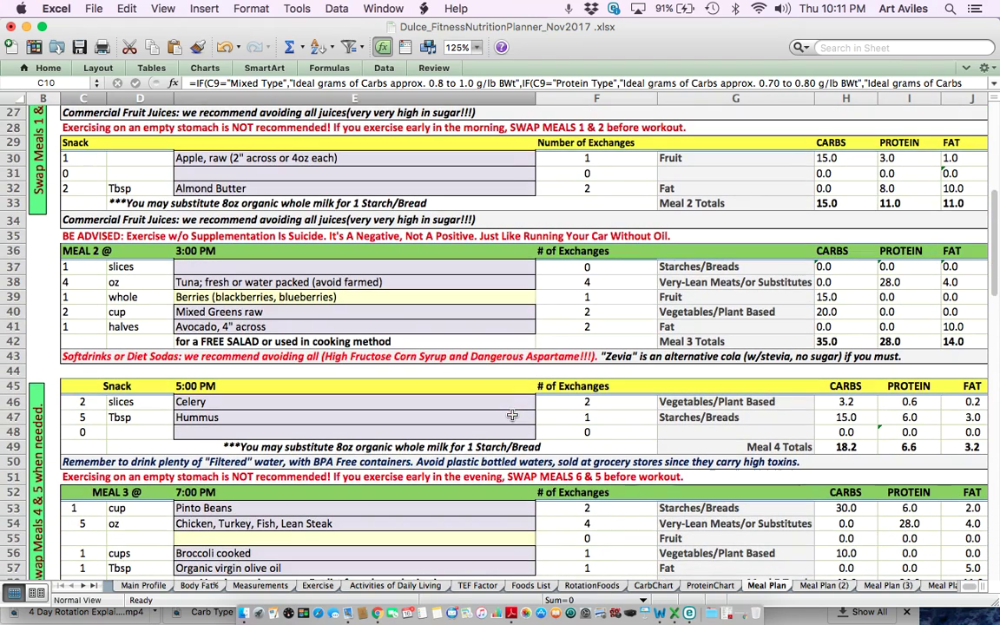
Step: Change the celery exchange count to 1 and review the celery and Hummus entries
{"action": "left_click", "coordinate": [586, 404]}
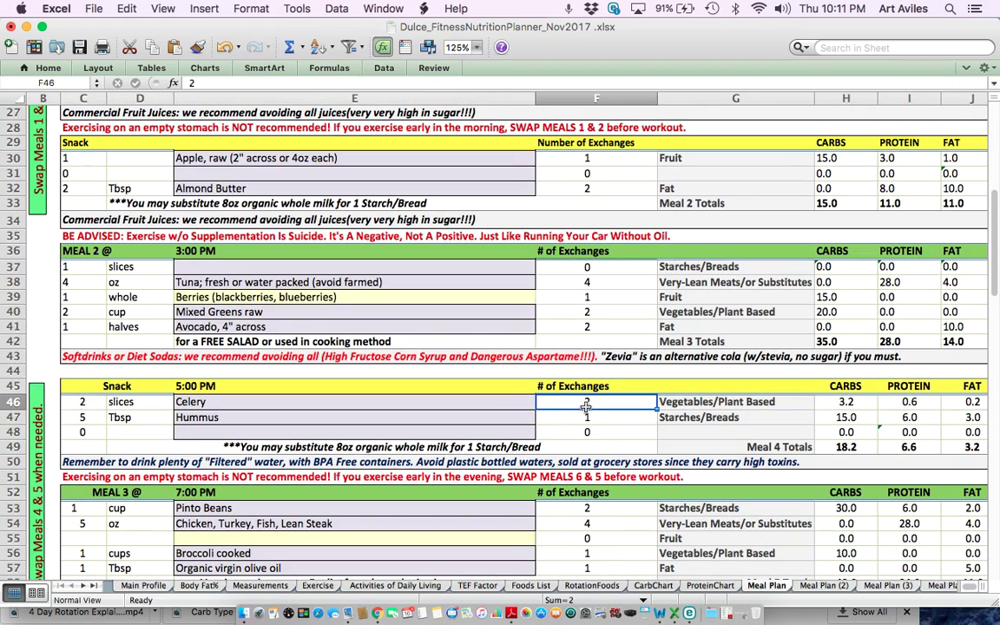
{"action": "type", "text": "1"}
{"action": "left_click", "coordinate": [631, 437]}
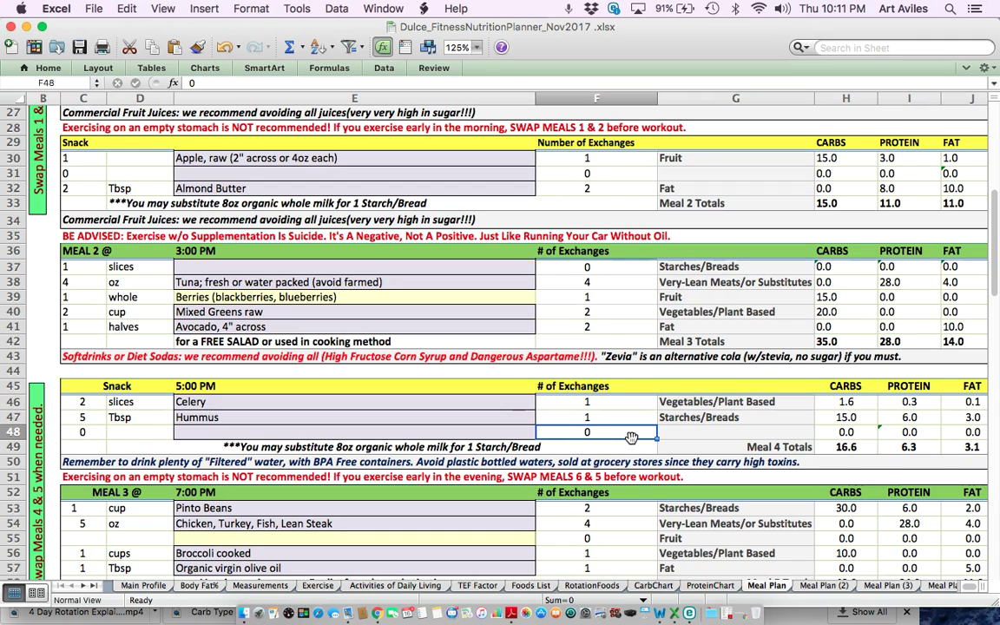
{"action": "left_click", "coordinate": [119, 402]}
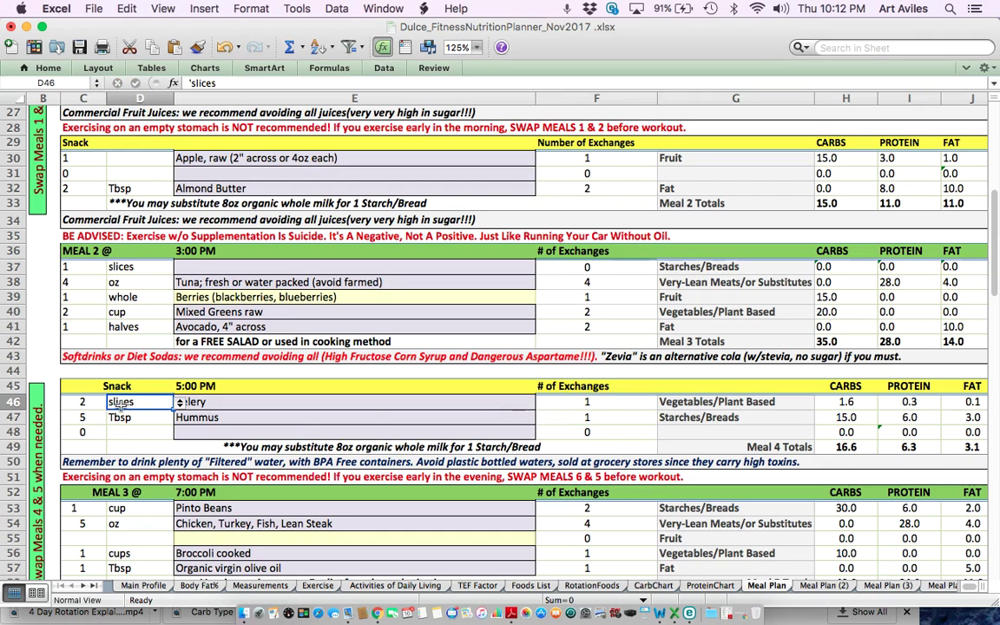
{"action": "left_click", "coordinate": [293, 420]}
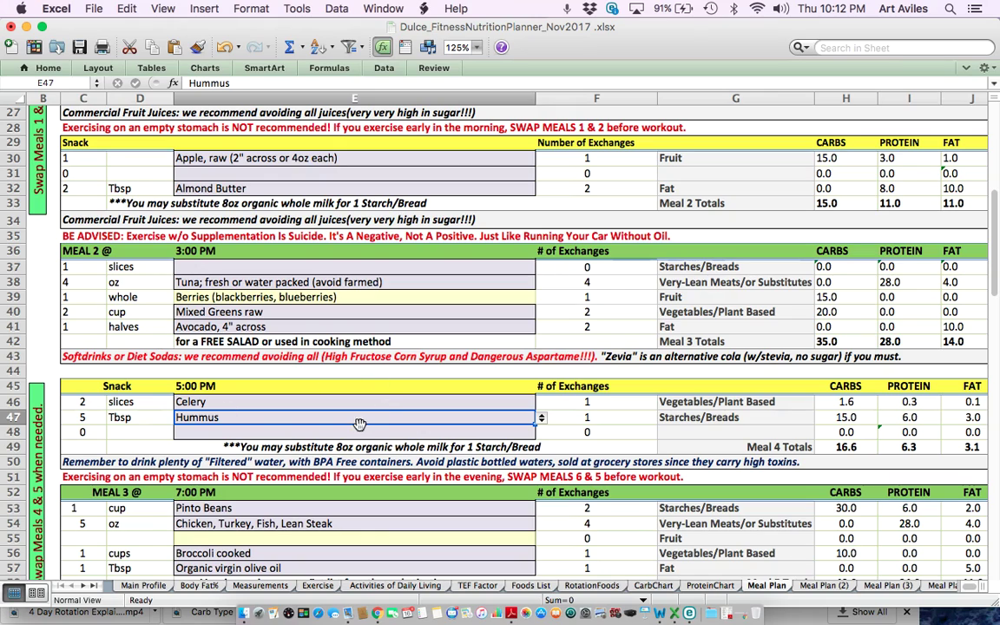
Step: Review Meal 1's # of Exchanges column down to the almond milk count
{"action": "scroll", "coordinate": [361, 423], "scroll_direction": "down", "scroll_amount": 1}
{"action": "scroll", "coordinate": [361, 423], "scroll_direction": "down", "scroll_amount": 5}
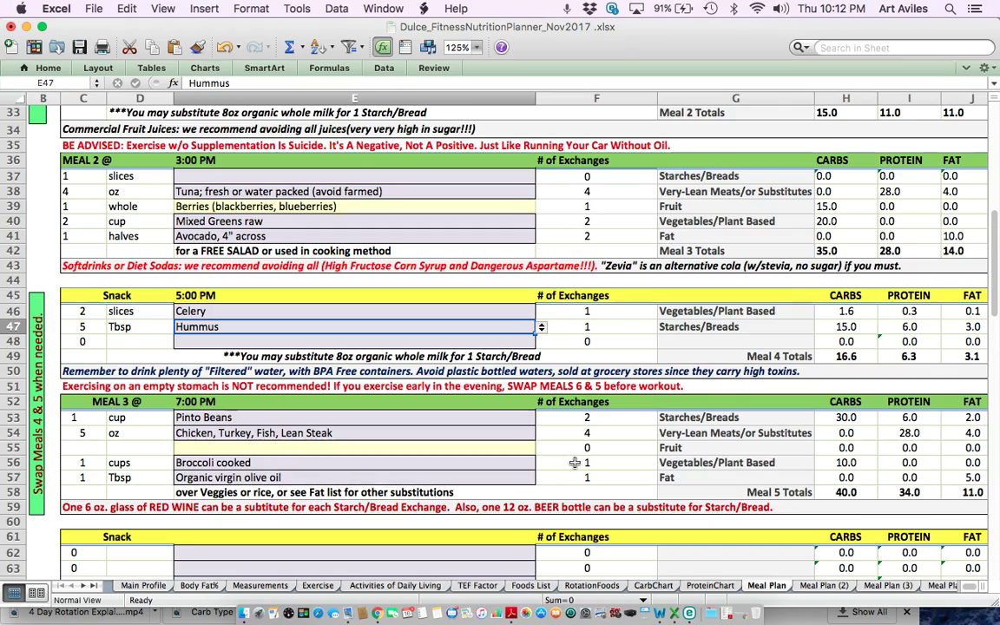
{"action": "scroll", "coordinate": [573, 462], "scroll_direction": "down", "scroll_amount": 2}
{"action": "scroll", "coordinate": [574, 462], "scroll_direction": "down", "scroll_amount": 6}
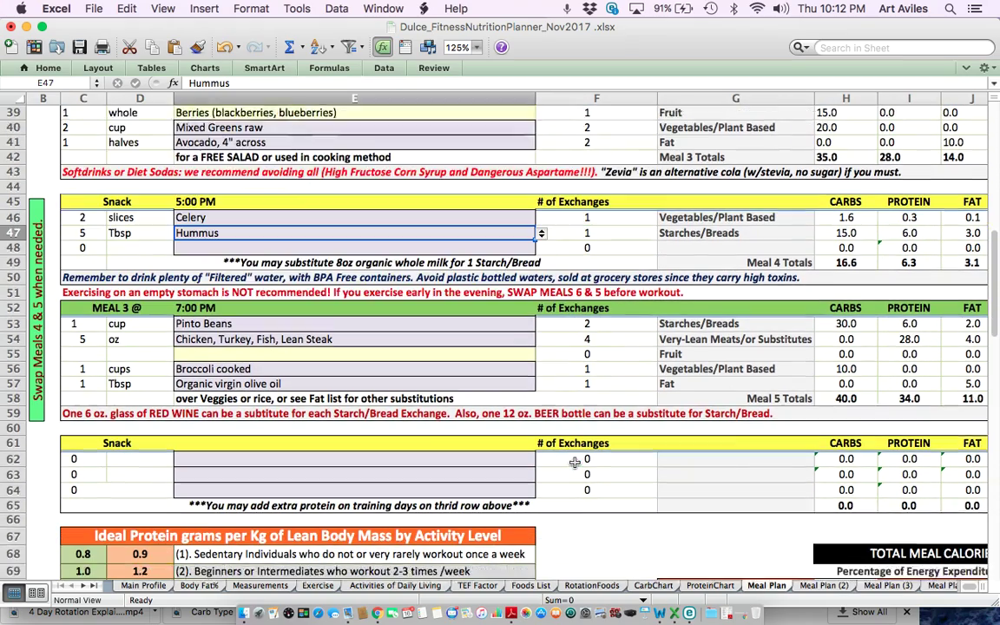
{"action": "scroll", "coordinate": [573, 462], "scroll_direction": "down", "scroll_amount": 7}
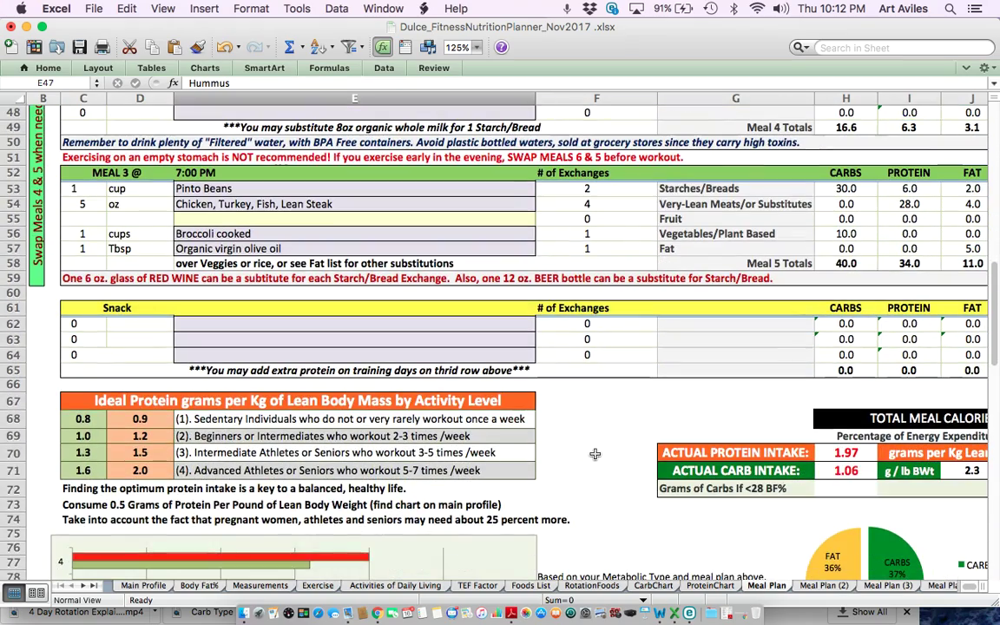
{"action": "scroll", "coordinate": [594, 454], "scroll_direction": "up", "scroll_amount": 20}
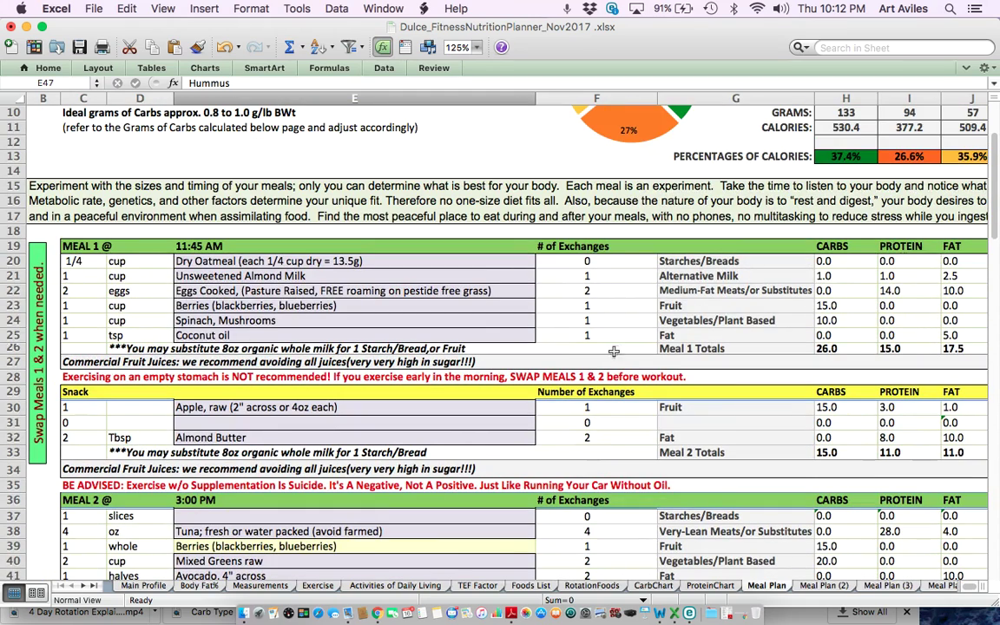
{"action": "left_click", "coordinate": [583, 249]}
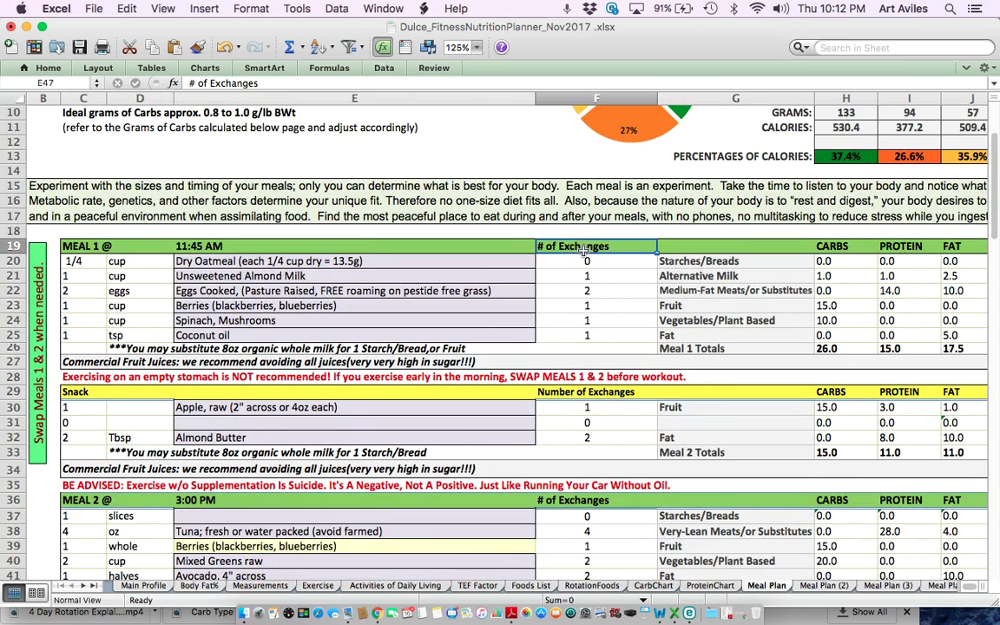
{"action": "key", "text": "Down"}
{"action": "key", "text": "Down"}
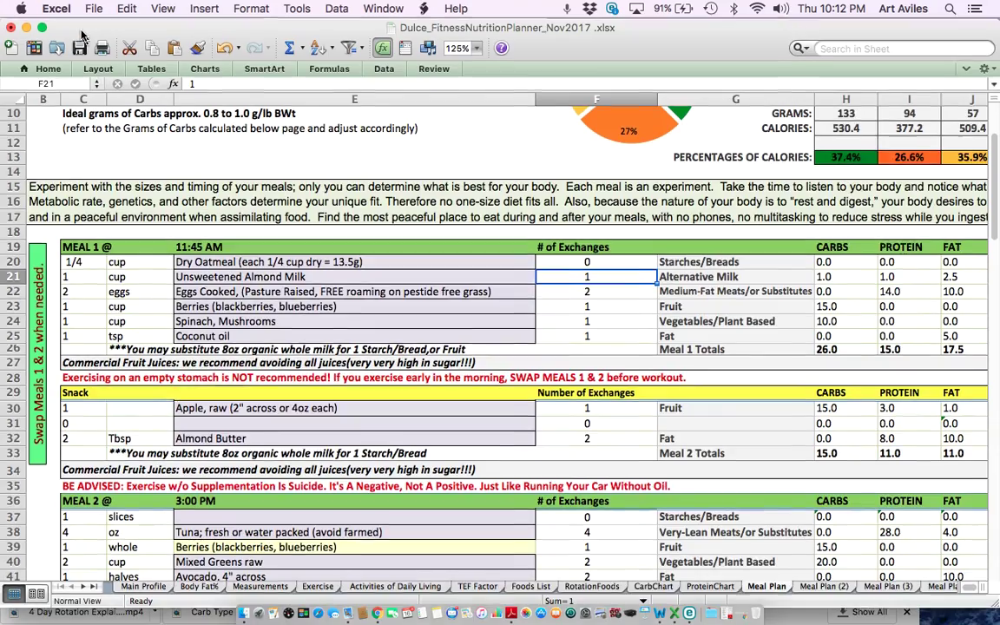
Step: Read through the 3 Action Rules glucose curve PDF, then return to the Excel meal plan
{"action": "key", "text": "super+Tab"}
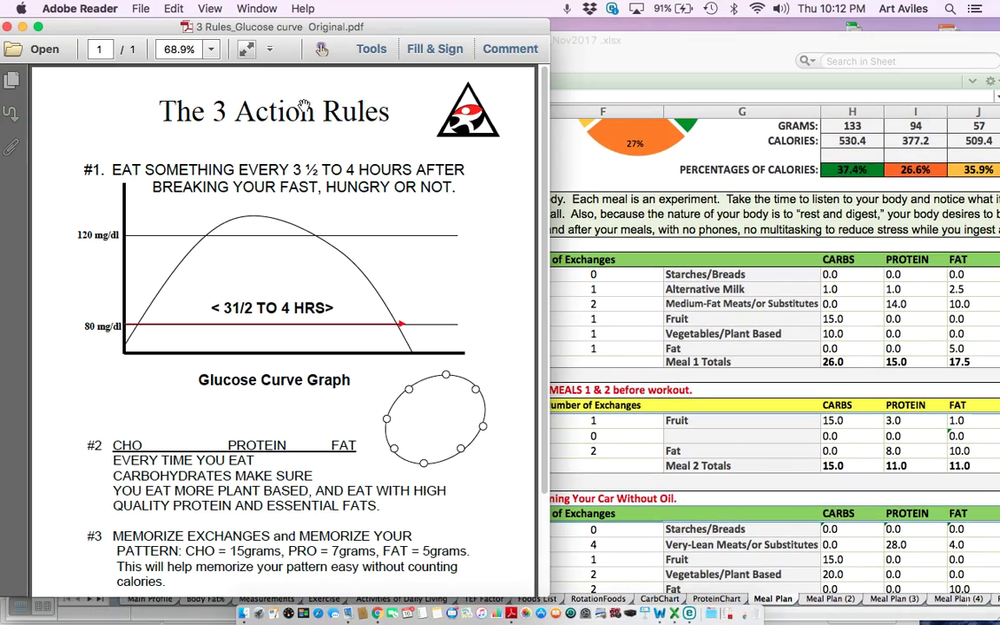
{"action": "scroll", "coordinate": [359, 336], "scroll_direction": "down", "scroll_amount": 3}
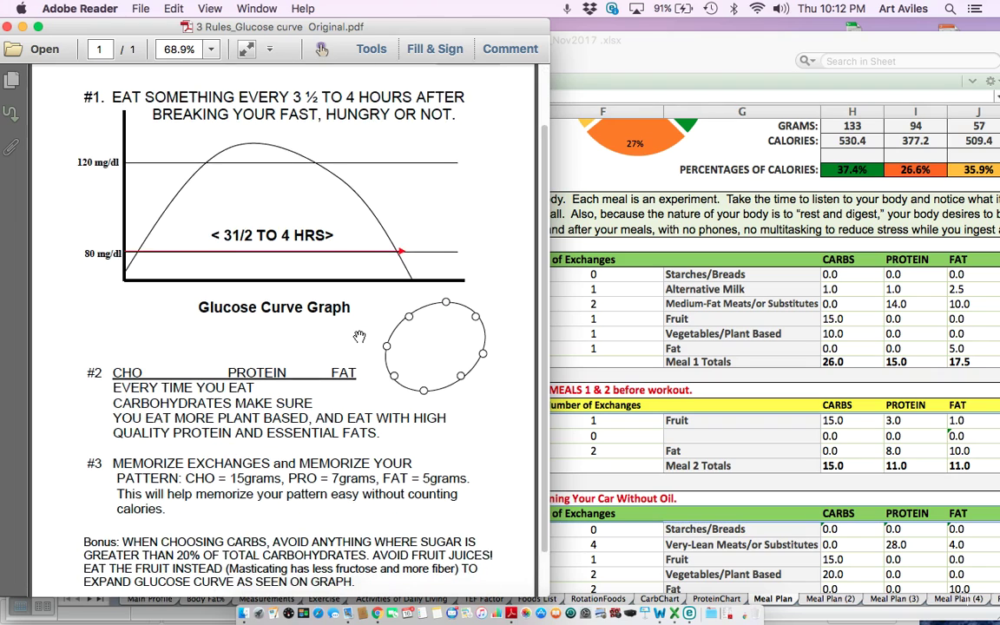
{"action": "scroll", "coordinate": [359, 336], "scroll_direction": "down", "scroll_amount": 2}
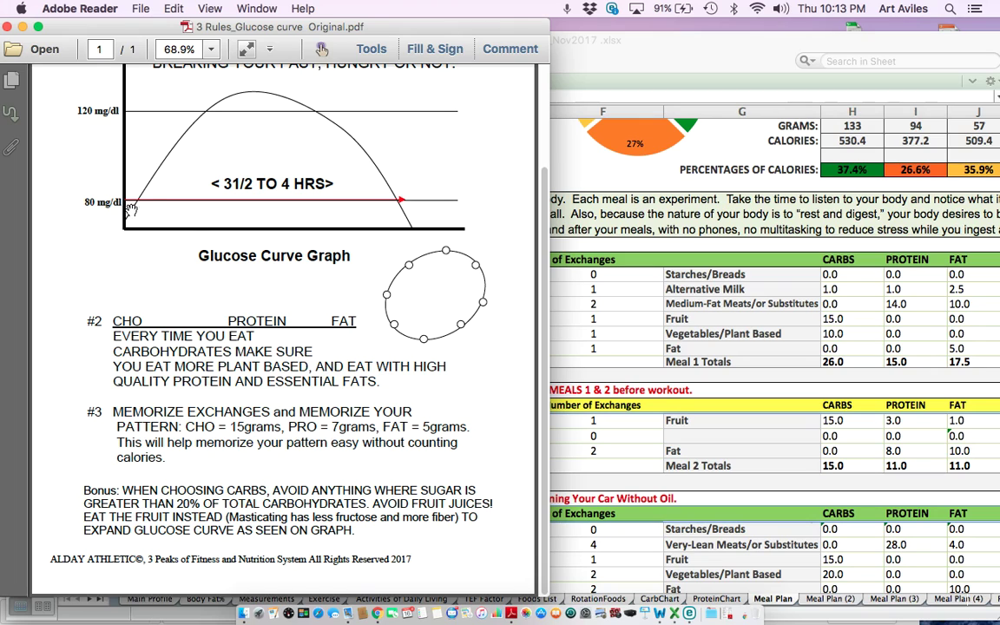
{"action": "scroll", "coordinate": [182, 136], "scroll_direction": "up", "scroll_amount": 1}
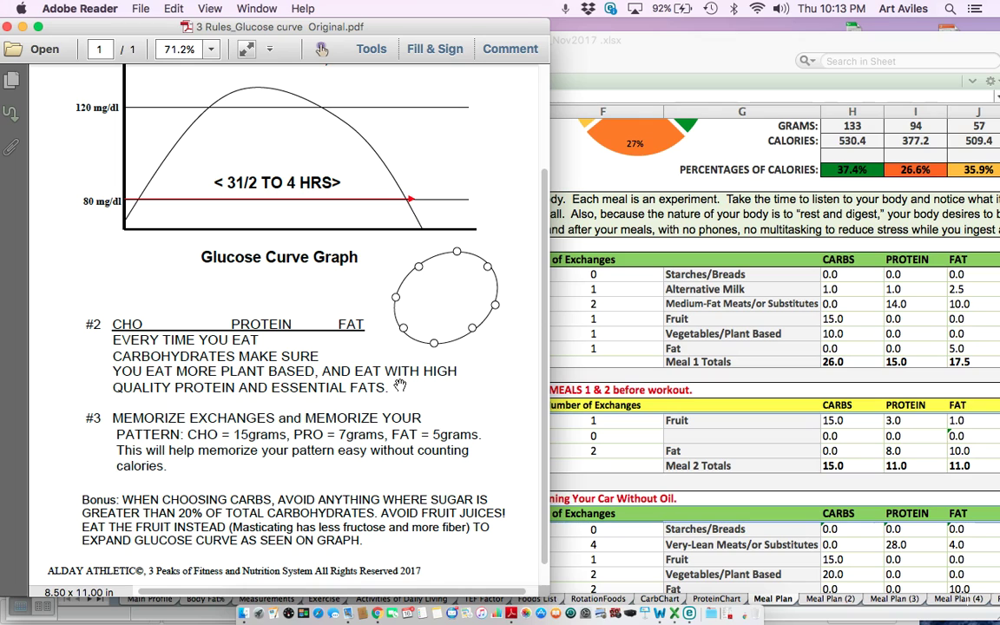
{"action": "scroll", "coordinate": [400, 385], "scroll_direction": "up", "scroll_amount": 3}
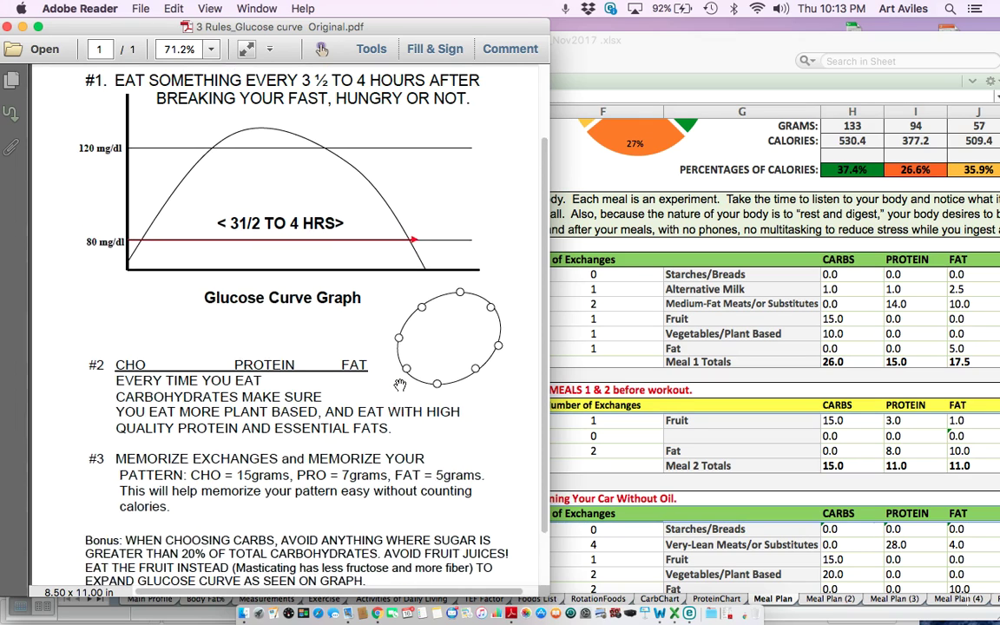
{"action": "scroll", "coordinate": [400, 385], "scroll_direction": "up", "scroll_amount": 1}
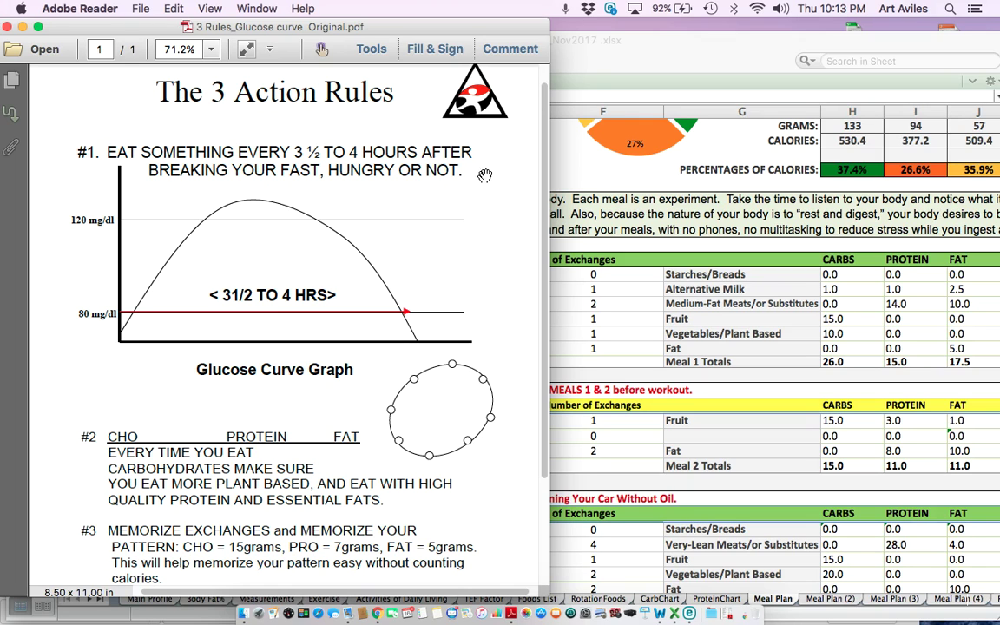
{"action": "scroll", "coordinate": [407, 171], "scroll_direction": "down", "scroll_amount": 2}
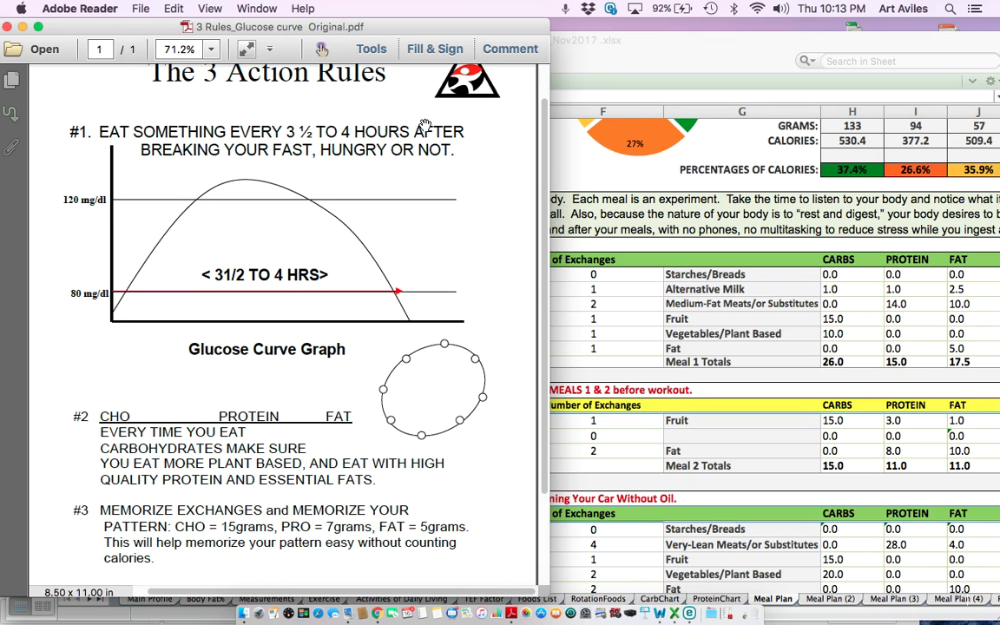
{"action": "left_click", "coordinate": [664, 274]}
{"action": "left_click_drag", "start_coordinate": [691, 65], "coordinate": [680, 62]}
Step: Check Meal 1's 11:45 AM time and scroll down to the snack rows
{"action": "scroll", "coordinate": [509, 347], "scroll_direction": "down", "scroll_amount": 2}
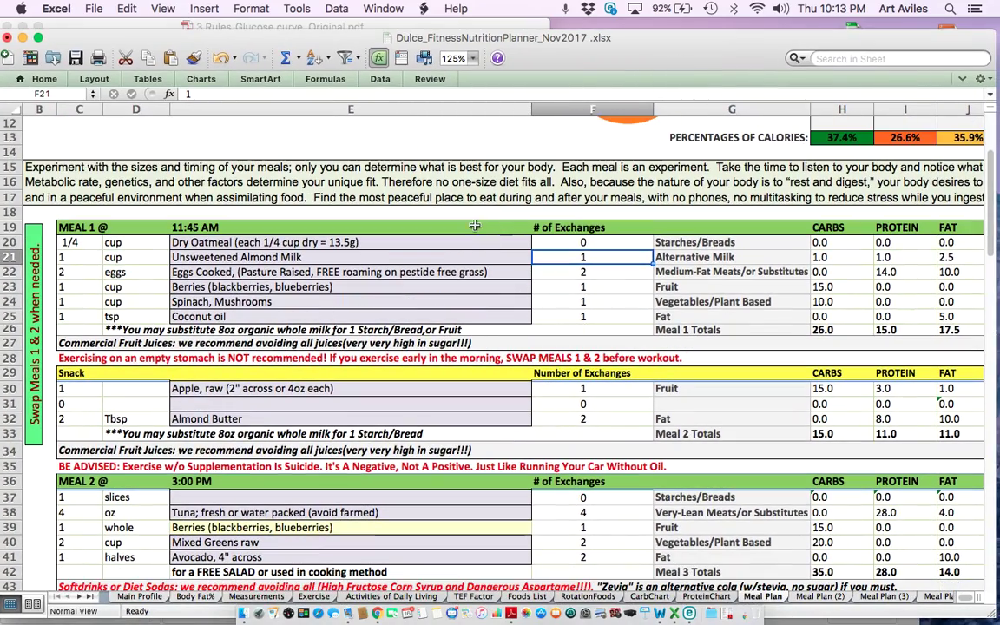
{"action": "left_click", "coordinate": [438, 228]}
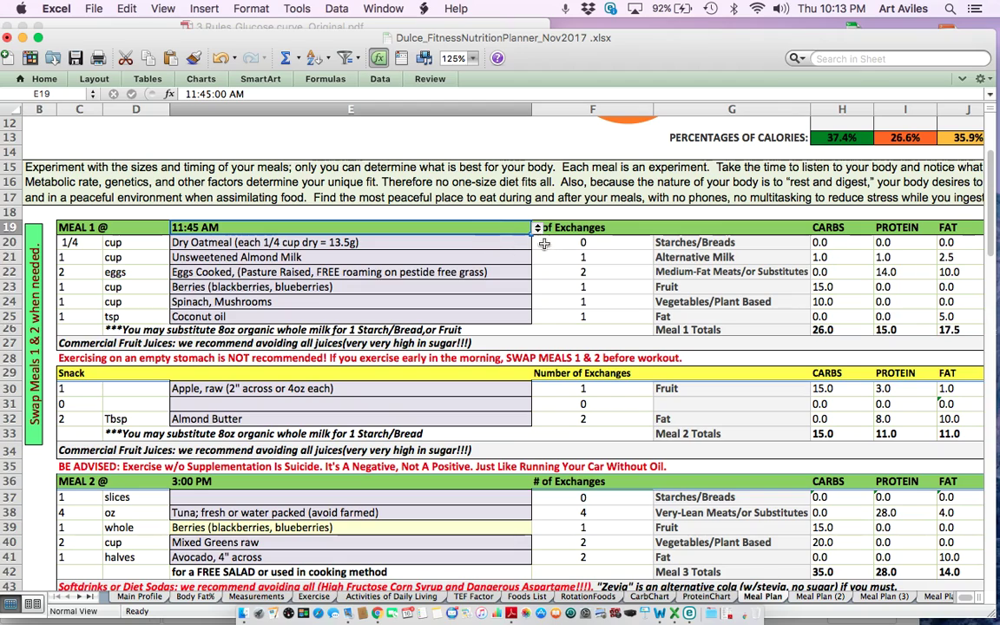
{"action": "scroll", "coordinate": [482, 255], "scroll_direction": "down", "scroll_amount": 3}
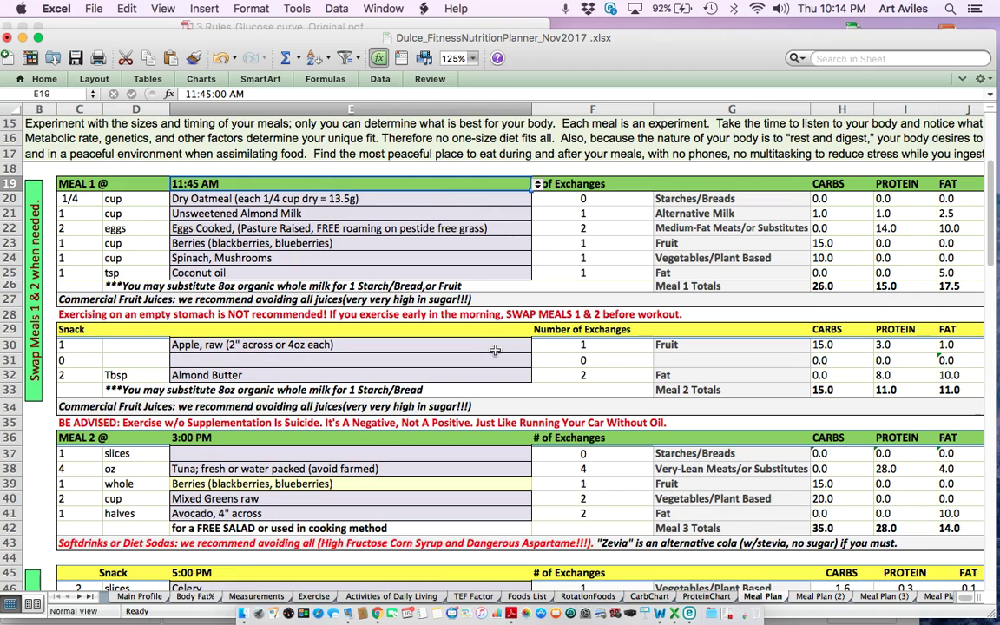
{"action": "scroll", "coordinate": [494, 349], "scroll_direction": "down", "scroll_amount": 2}
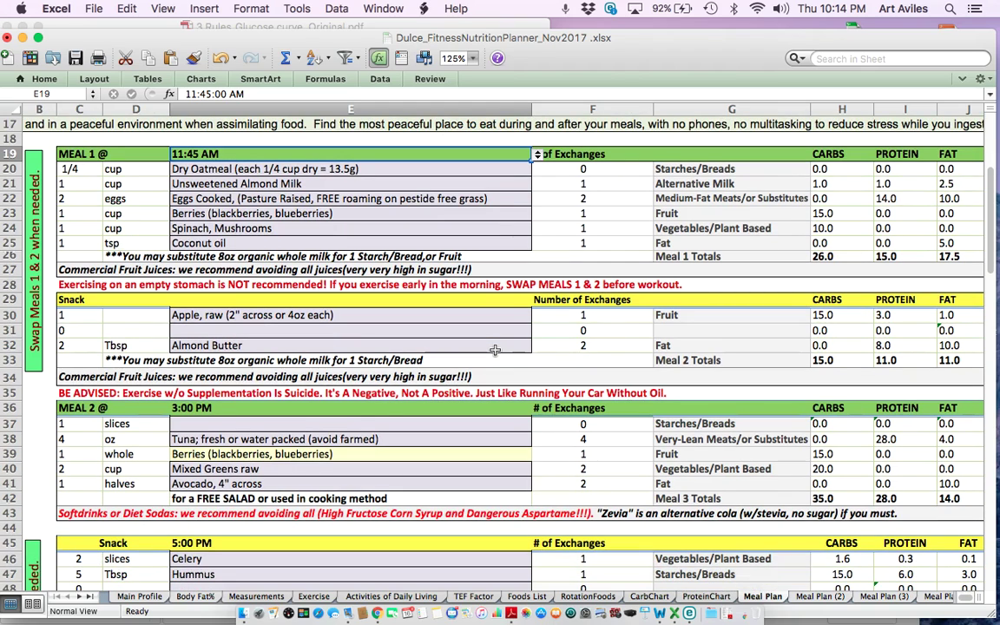
Step: Set the snack's time cell to 12:00 PM from the time list
{"action": "left_click", "coordinate": [446, 295]}
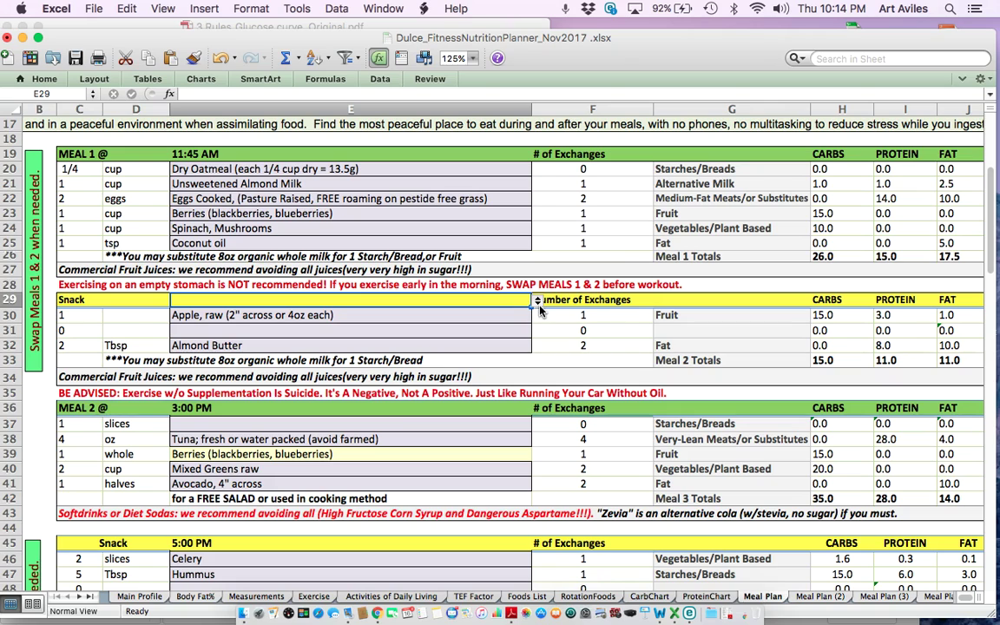
{"action": "left_click", "coordinate": [537, 300]}
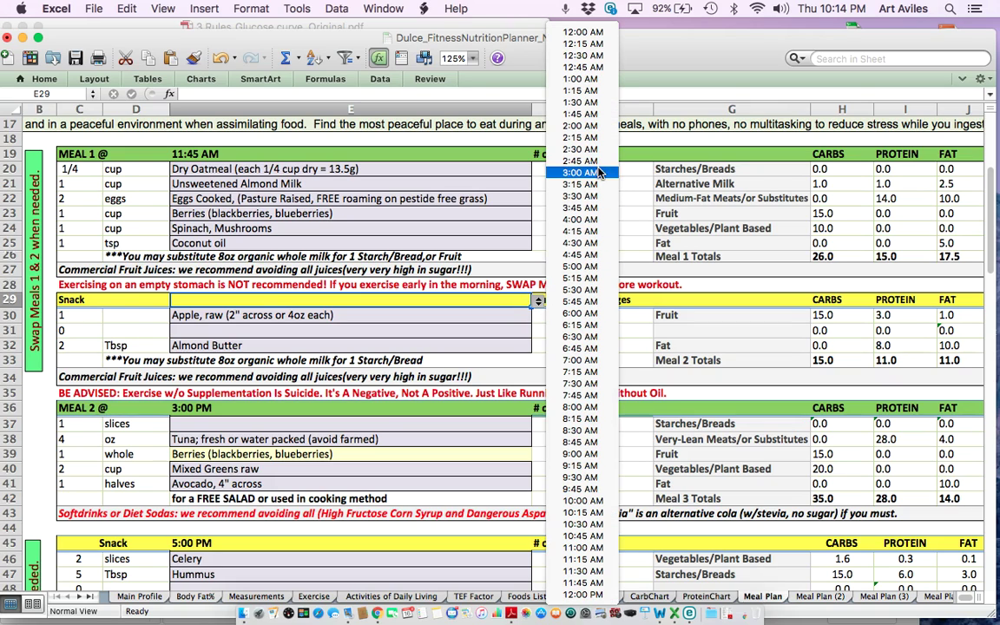
{"action": "left_click", "coordinate": [604, 595]}
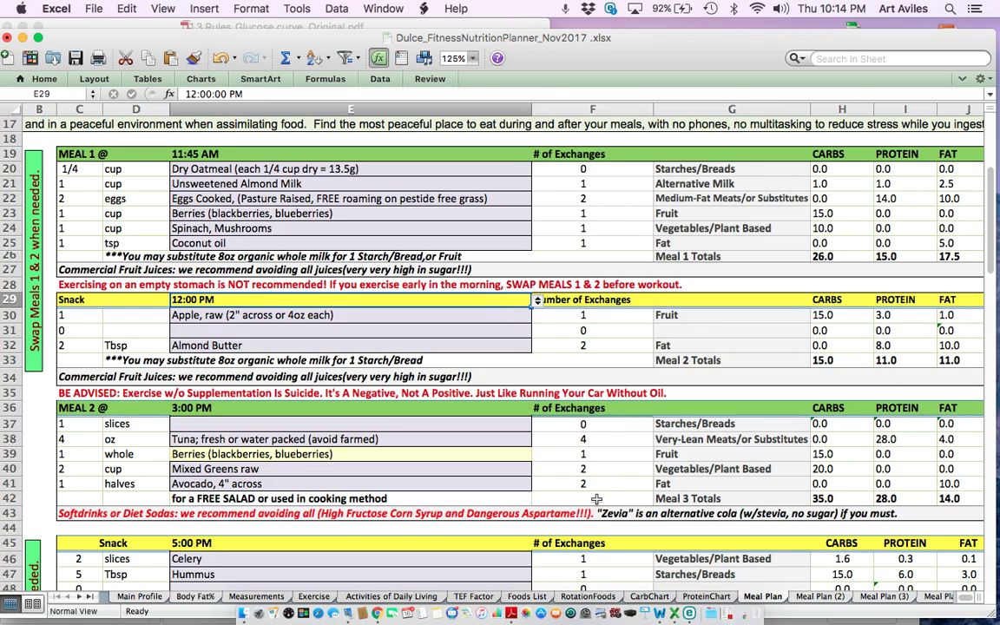
{"action": "left_click", "coordinate": [537, 300]}
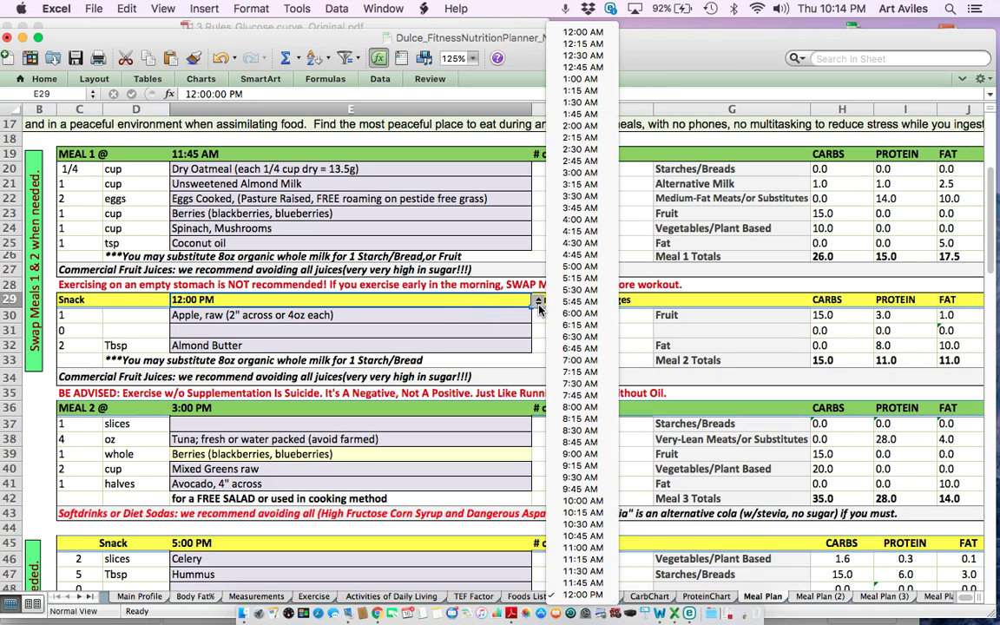
{"action": "left_click", "coordinate": [583, 595]}
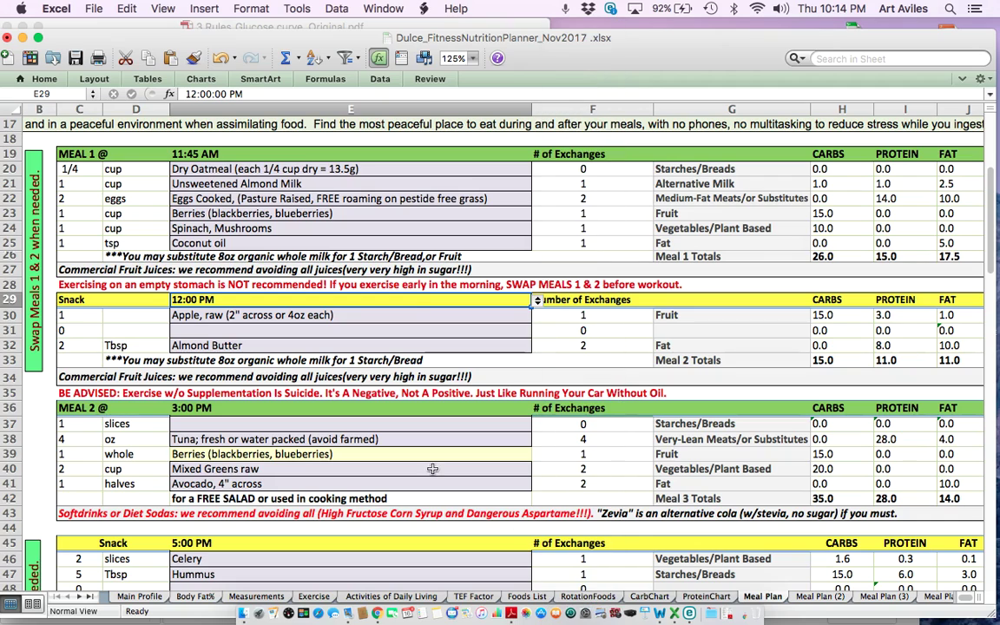
{"action": "left_click", "coordinate": [382, 315]}
{"action": "left_click", "coordinate": [537, 304]}
{"action": "left_click", "coordinate": [520, 304]}
Step: Check the whole-milk substitution note and Meal 2's 3:00 PM time
{"action": "left_click", "coordinate": [475, 360]}
{"action": "scroll", "coordinate": [500, 386], "scroll_direction": "down", "scroll_amount": 1}
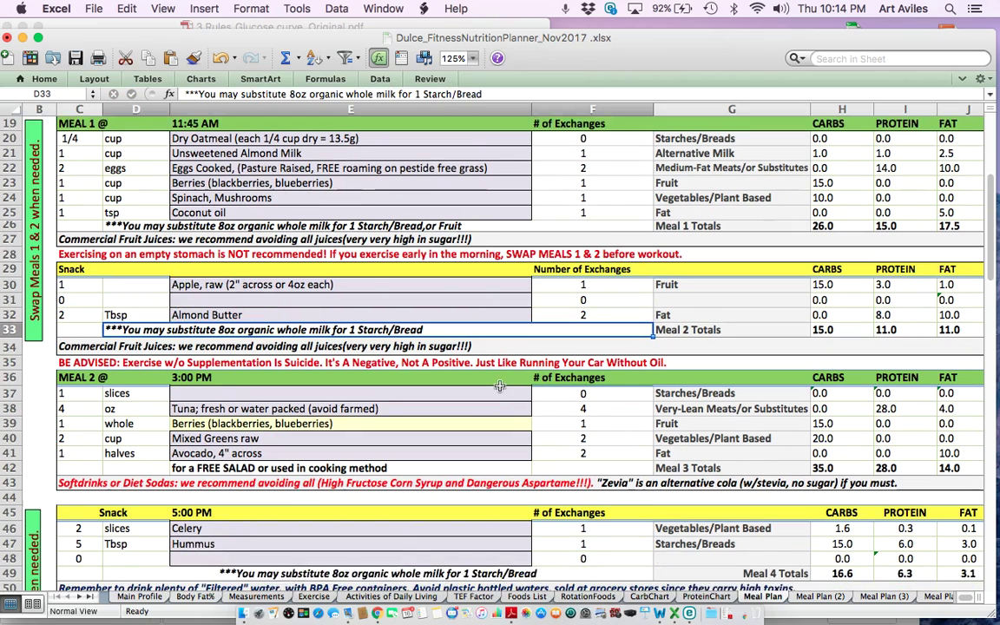
{"action": "scroll", "coordinate": [421, 286], "scroll_direction": "up", "scroll_amount": 2}
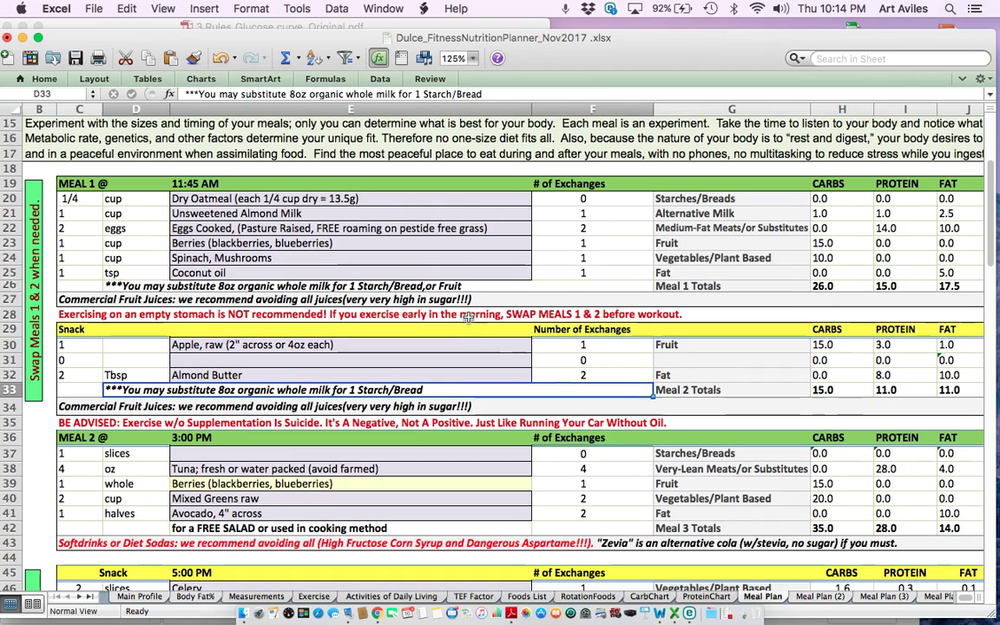
{"action": "left_click", "coordinate": [436, 433]}
Step: Review the 4 oz tuna entry with 4 exchanges and the surrounding Meal 2 and Snack rows
{"action": "scroll", "coordinate": [590, 459], "scroll_direction": "down", "scroll_amount": 1}
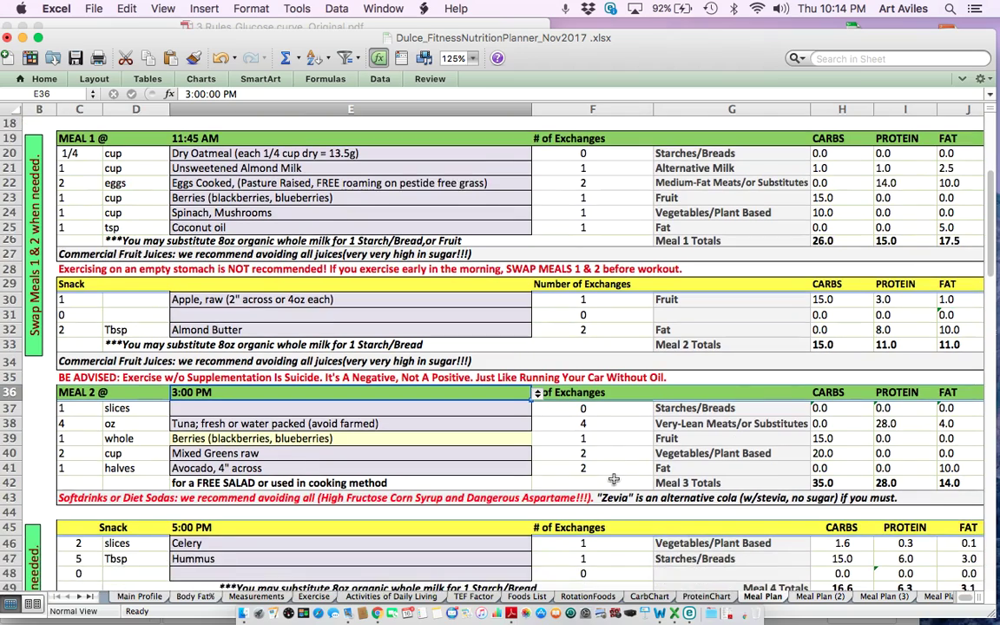
{"action": "scroll", "coordinate": [614, 479], "scroll_direction": "down", "scroll_amount": 3}
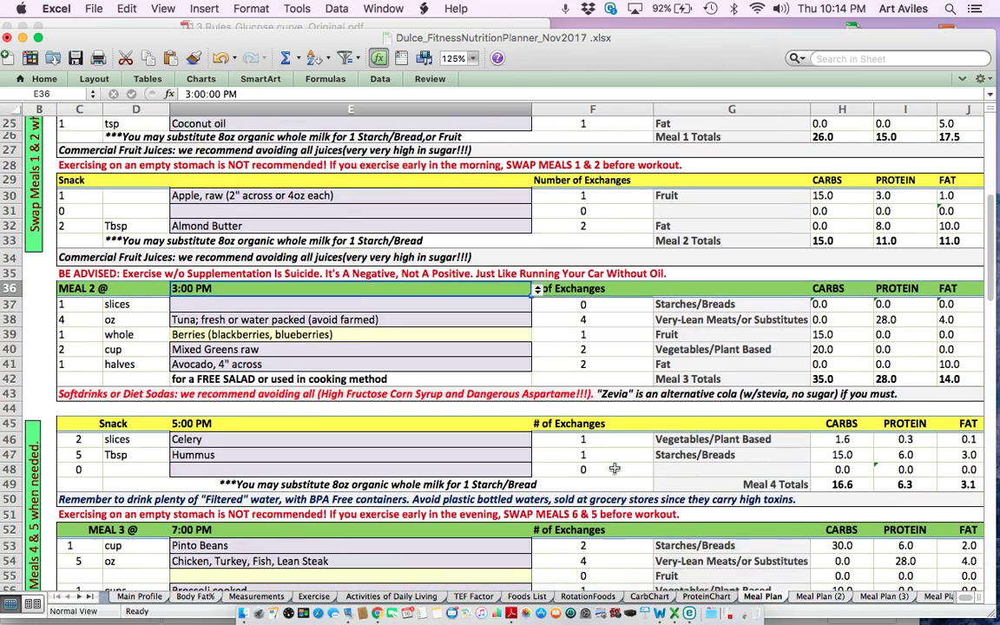
{"action": "scroll", "coordinate": [613, 468], "scroll_direction": "down", "scroll_amount": 2}
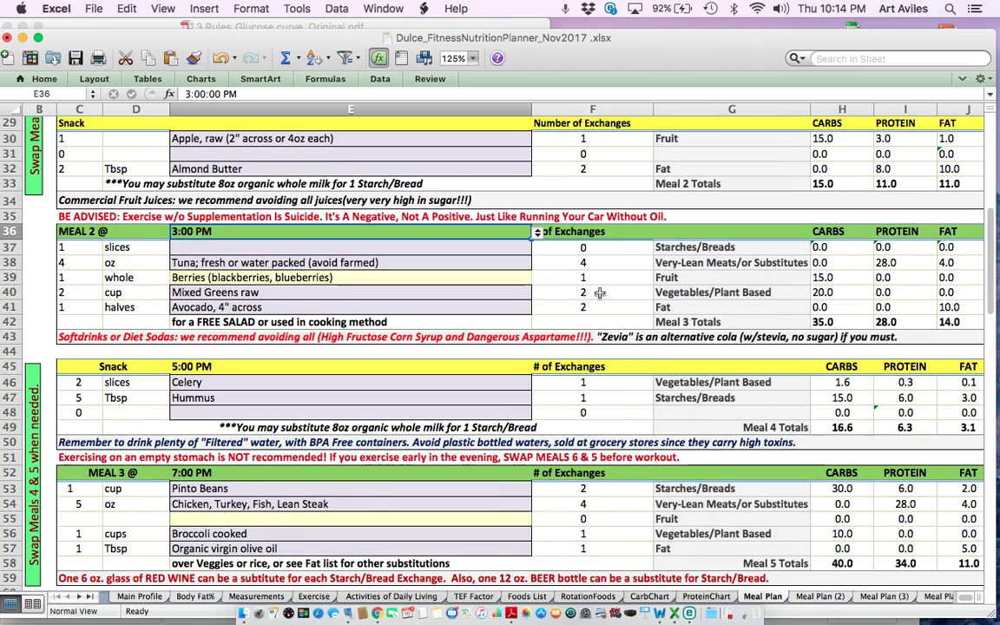
{"action": "left_click", "coordinate": [81, 259]}
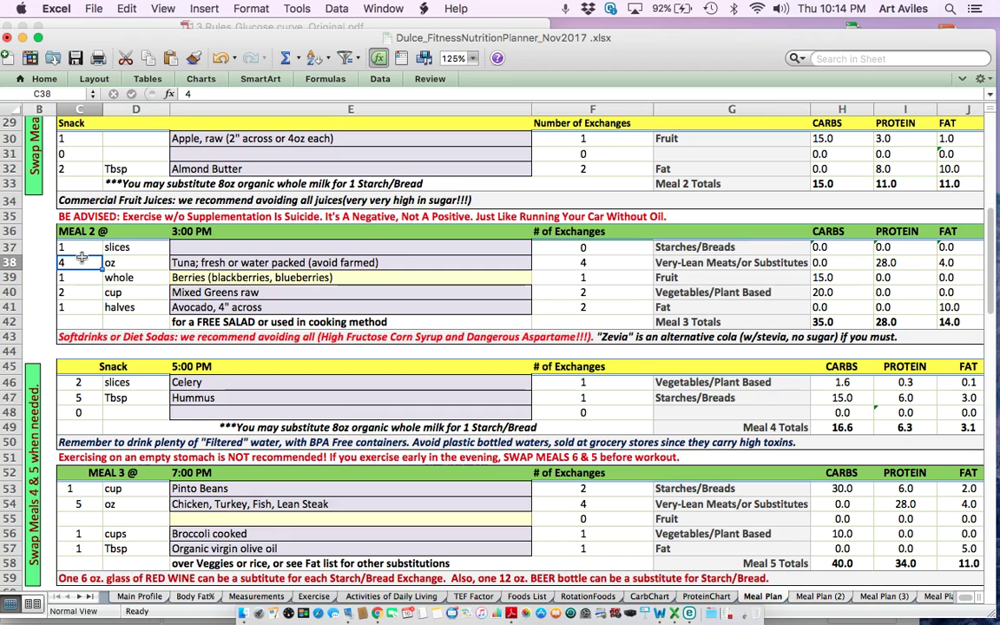
{"action": "left_click", "coordinate": [598, 264]}
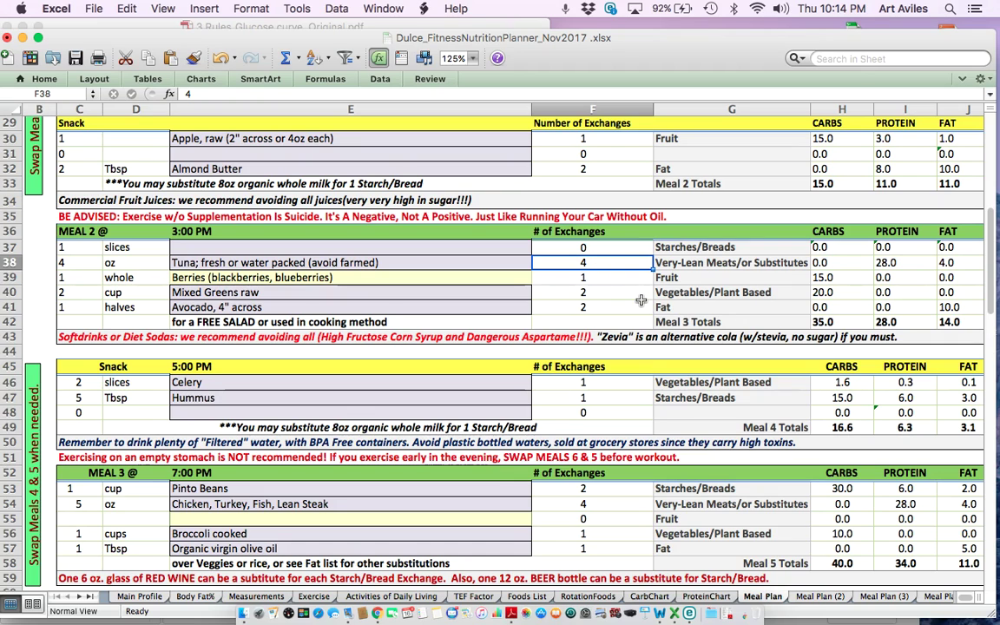
{"action": "scroll", "coordinate": [640, 301], "scroll_direction": "down", "scroll_amount": 5}
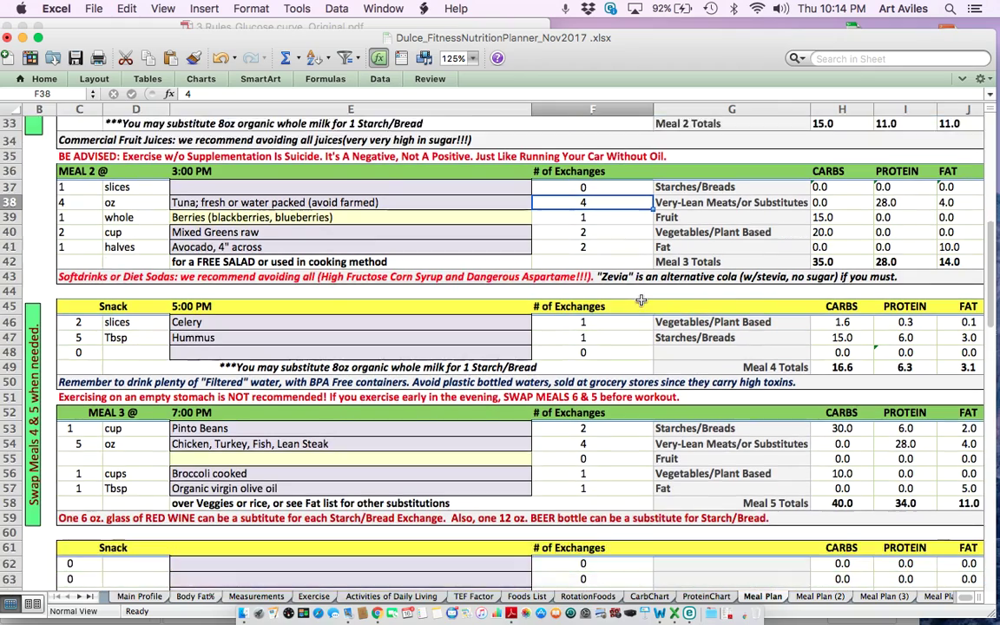
{"action": "scroll", "coordinate": [640, 300], "scroll_direction": "down", "scroll_amount": 15}
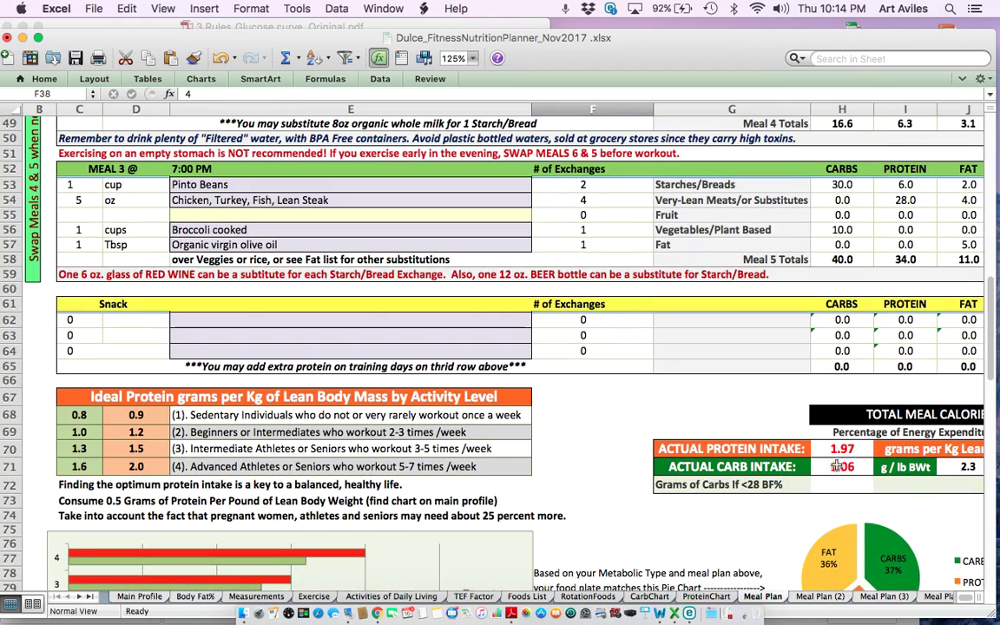
{"action": "scroll", "coordinate": [799, 448], "scroll_direction": "up", "scroll_amount": 1}
{"action": "scroll", "coordinate": [799, 448], "scroll_direction": "up", "scroll_amount": 4}
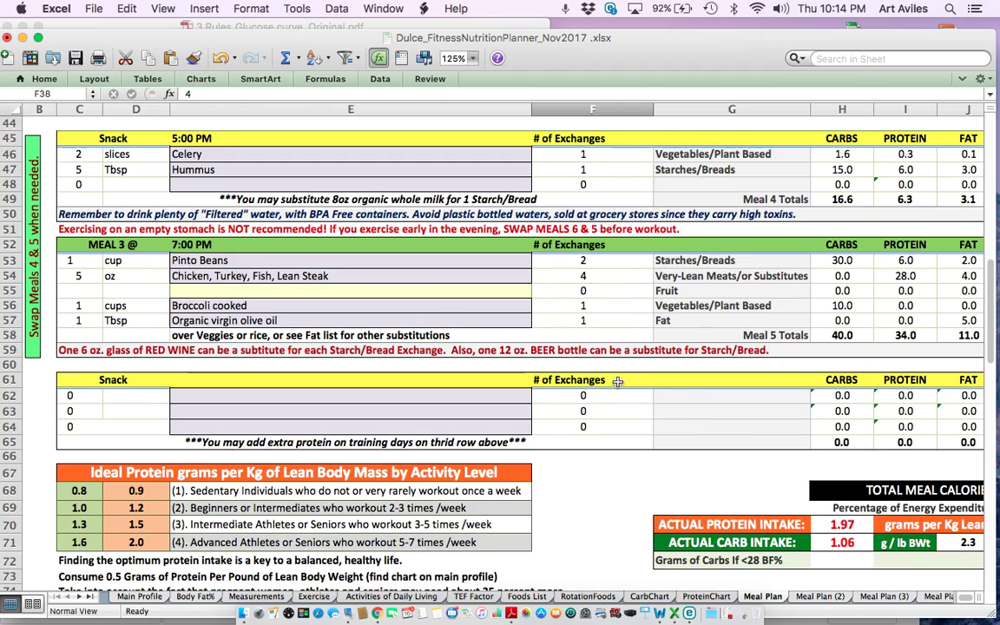
{"action": "scroll", "coordinate": [617, 381], "scroll_direction": "up", "scroll_amount": 8}
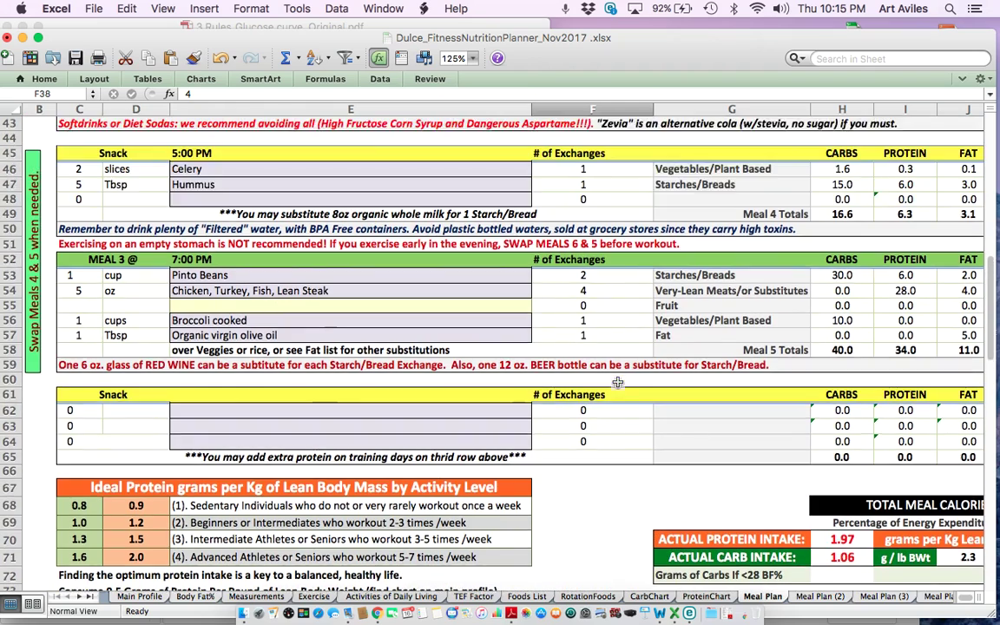
{"action": "scroll", "coordinate": [617, 381], "scroll_direction": "up", "scroll_amount": 4}
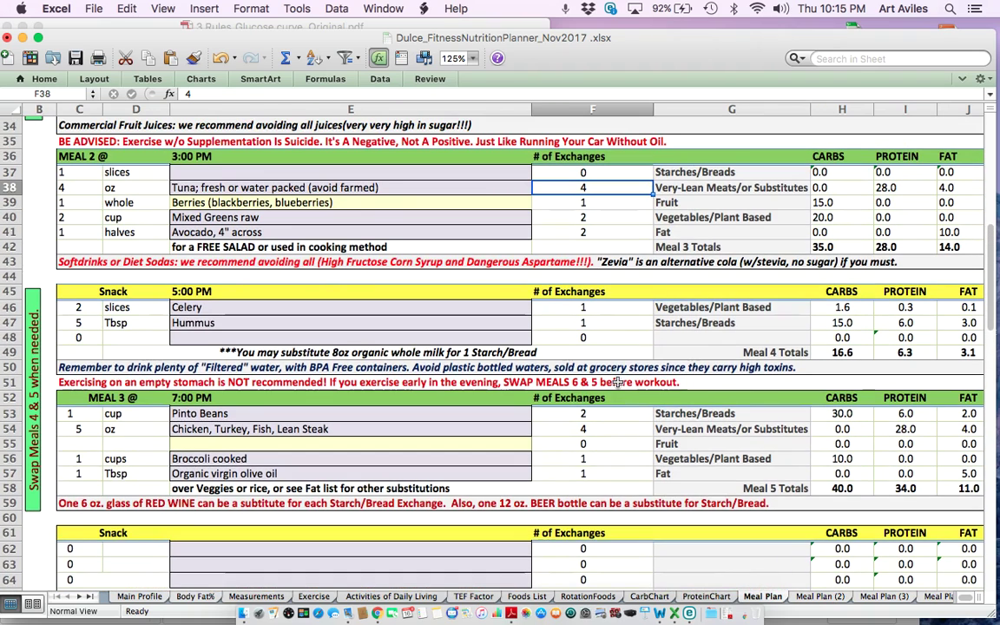
Step: Set the Celery and Hummus snack exchanges in F46 and F47 to 0
{"action": "left_click", "coordinate": [591, 337]}
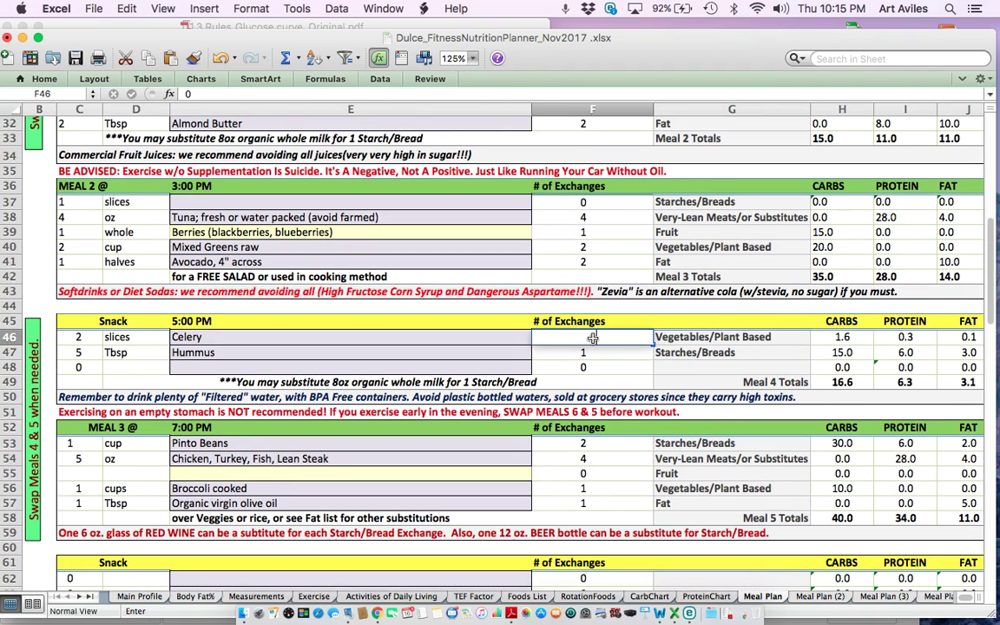
{"action": "type", "text": "0"}
{"action": "key", "text": "Return"}
{"action": "key", "text": "Return"}
{"action": "key", "text": "Return"}
{"action": "left_click", "coordinate": [604, 353]}
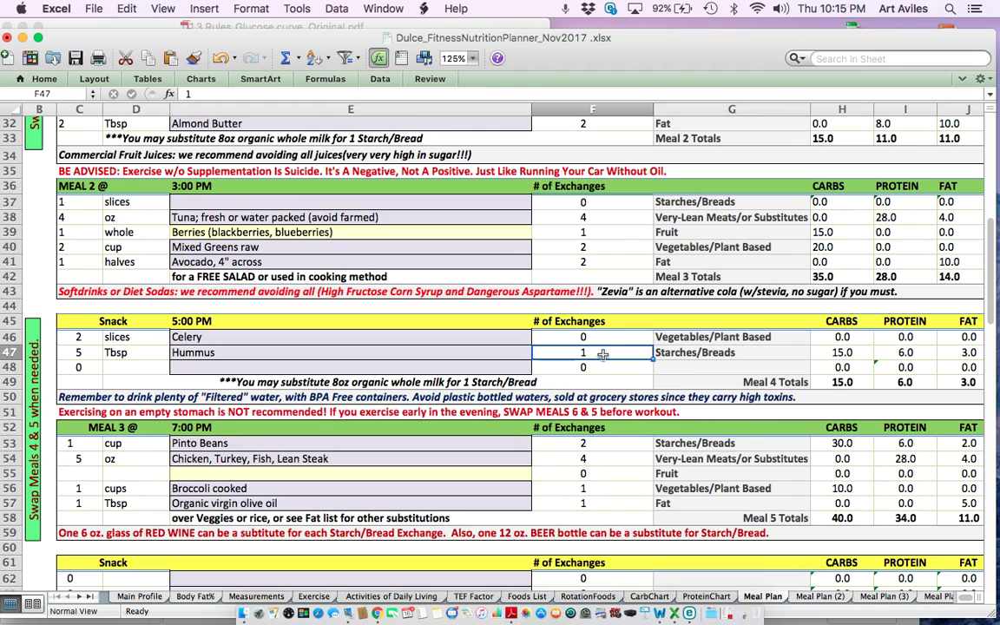
{"action": "type", "text": "0"}
{"action": "left_click", "coordinate": [538, 342]}
Step: Check the Actual Protein and Carb Intake cells and the carb intake formula
{"action": "scroll", "coordinate": [538, 343], "scroll_direction": "down", "scroll_amount": 5}
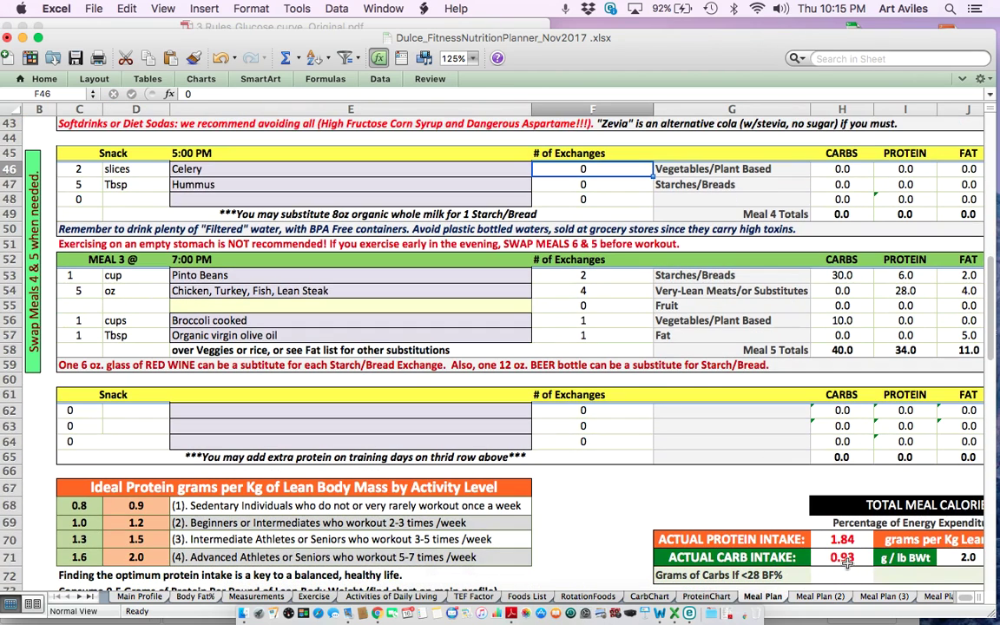
{"action": "left_click", "coordinate": [846, 557]}
{"action": "scroll", "coordinate": [850, 559], "scroll_direction": "down", "scroll_amount": 3}
{"action": "scroll", "coordinate": [865, 556], "scroll_direction": "down", "scroll_amount": 3}
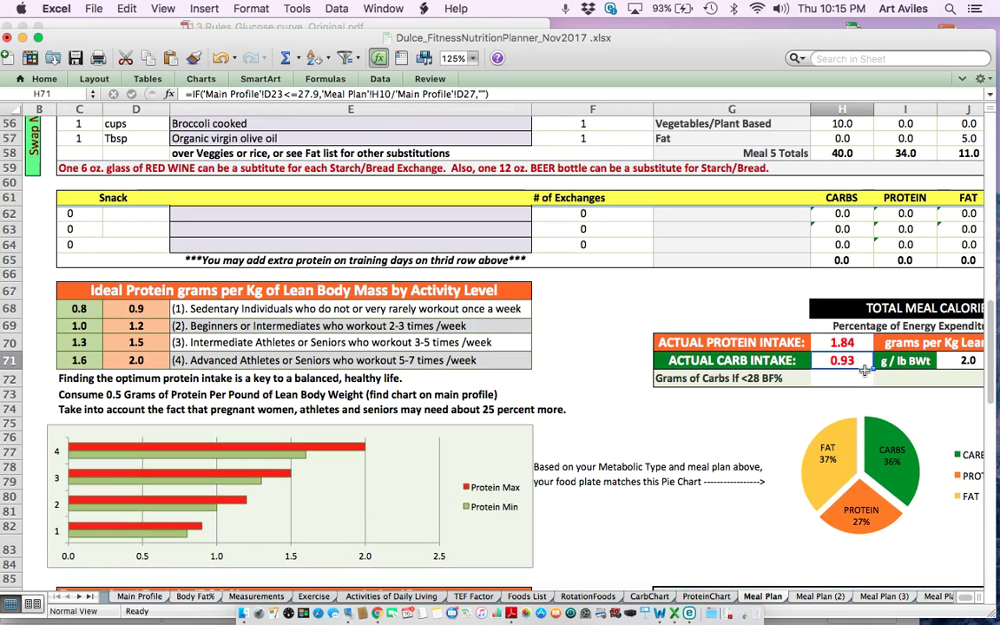
{"action": "scroll", "coordinate": [865, 371], "scroll_direction": "up", "scroll_amount": 15}
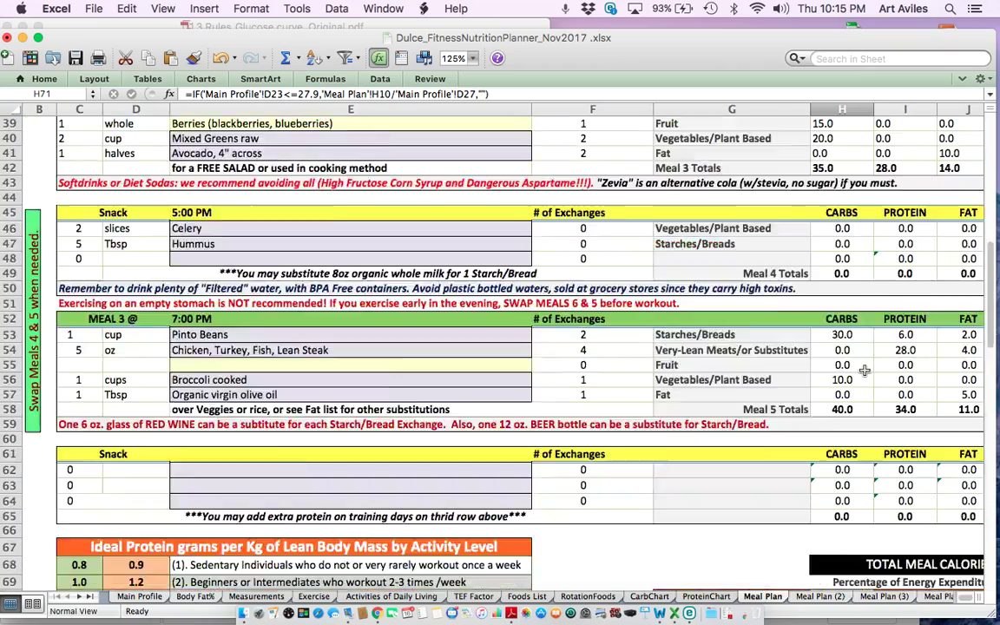
{"action": "scroll", "coordinate": [865, 372], "scroll_direction": "up", "scroll_amount": 4}
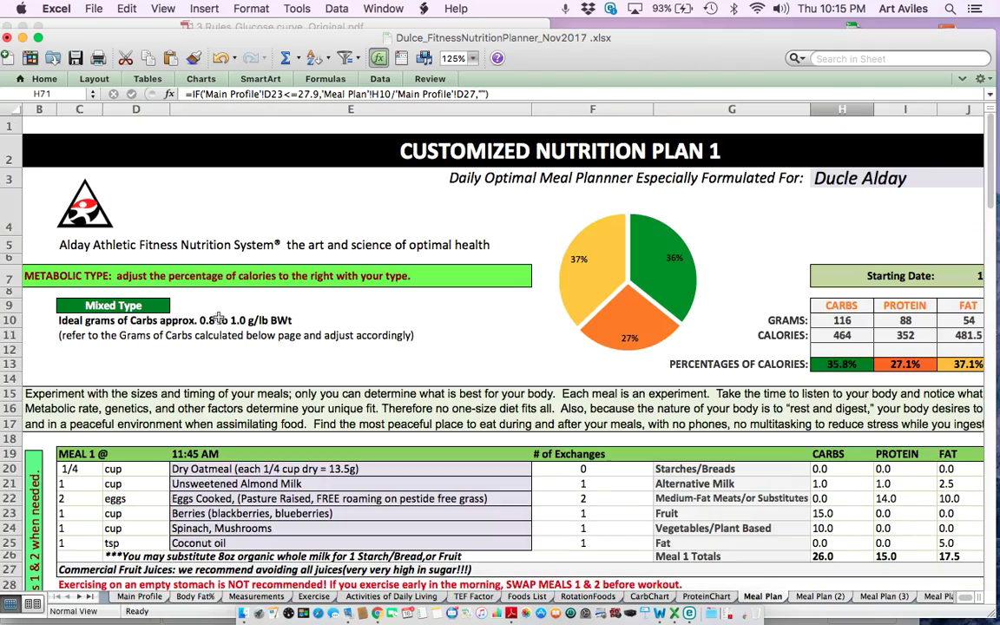
{"action": "left_click", "coordinate": [254, 321]}
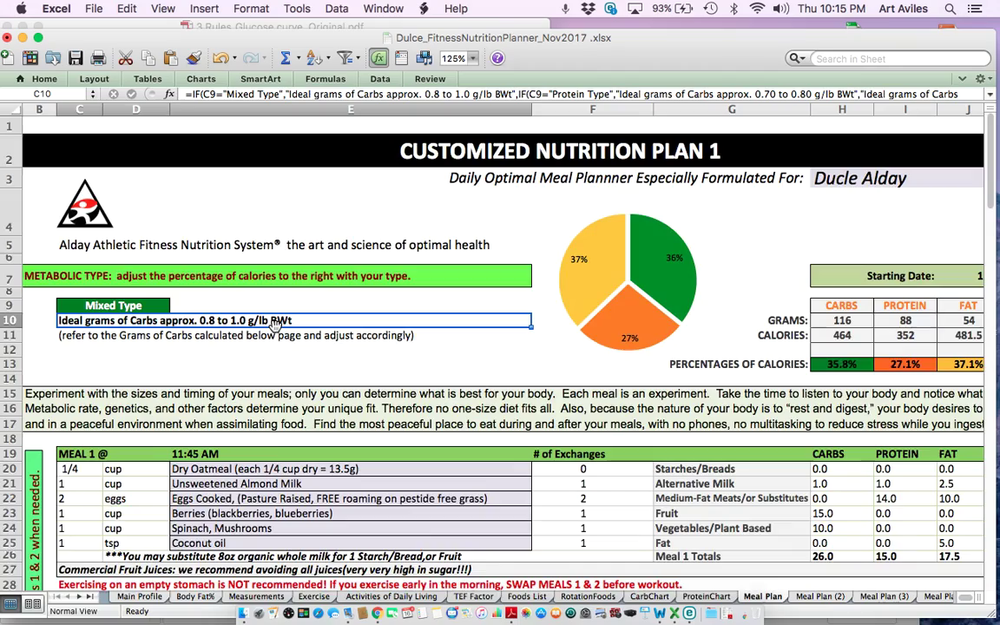
{"action": "scroll", "coordinate": [488, 346], "scroll_direction": "down", "scroll_amount": 10}
{"action": "scroll", "coordinate": [488, 346], "scroll_direction": "down", "scroll_amount": 8}
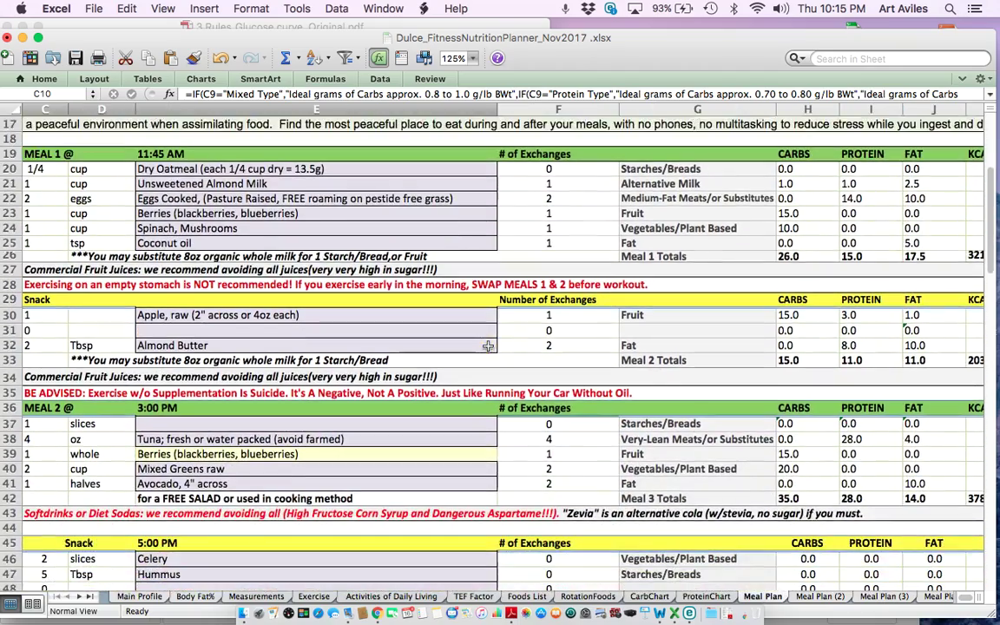
{"action": "scroll", "coordinate": [488, 346], "scroll_direction": "down", "scroll_amount": 6}
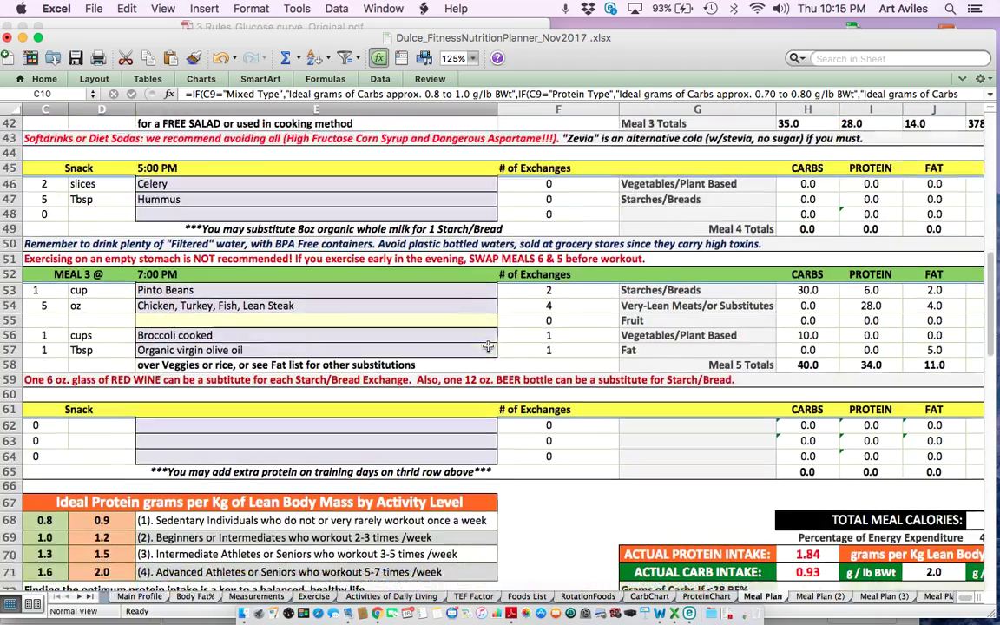
{"action": "scroll", "coordinate": [488, 346], "scroll_direction": "down", "scroll_amount": 2}
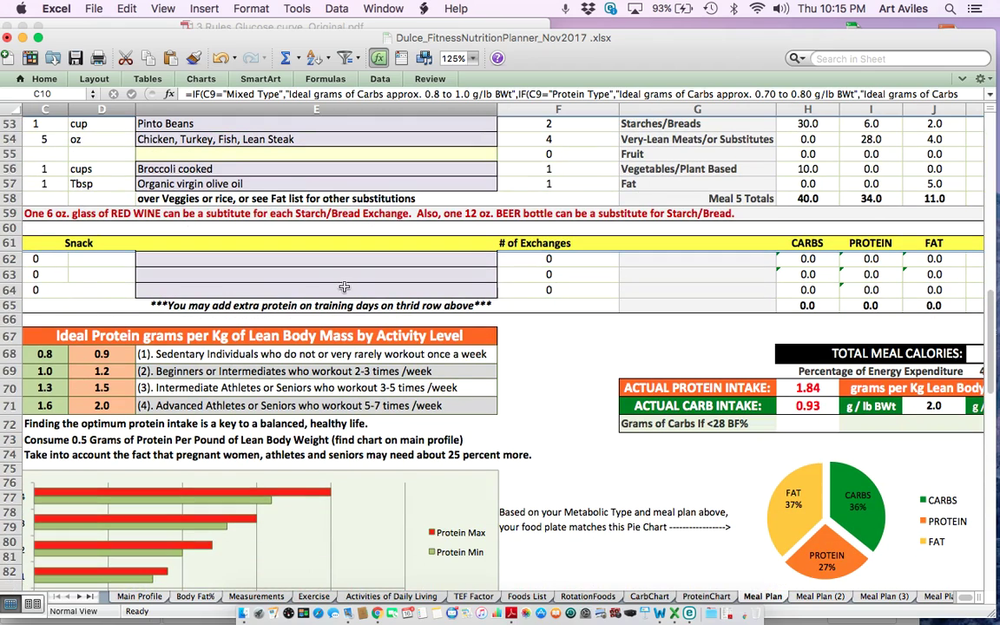
{"action": "left_click", "coordinate": [43, 405]}
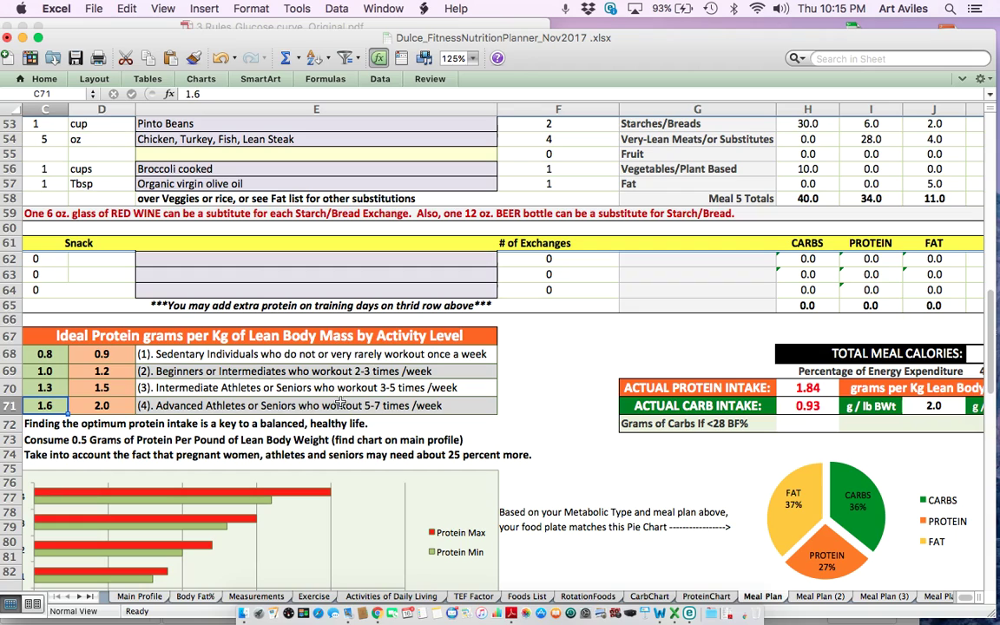
{"action": "left_click", "coordinate": [286, 406]}
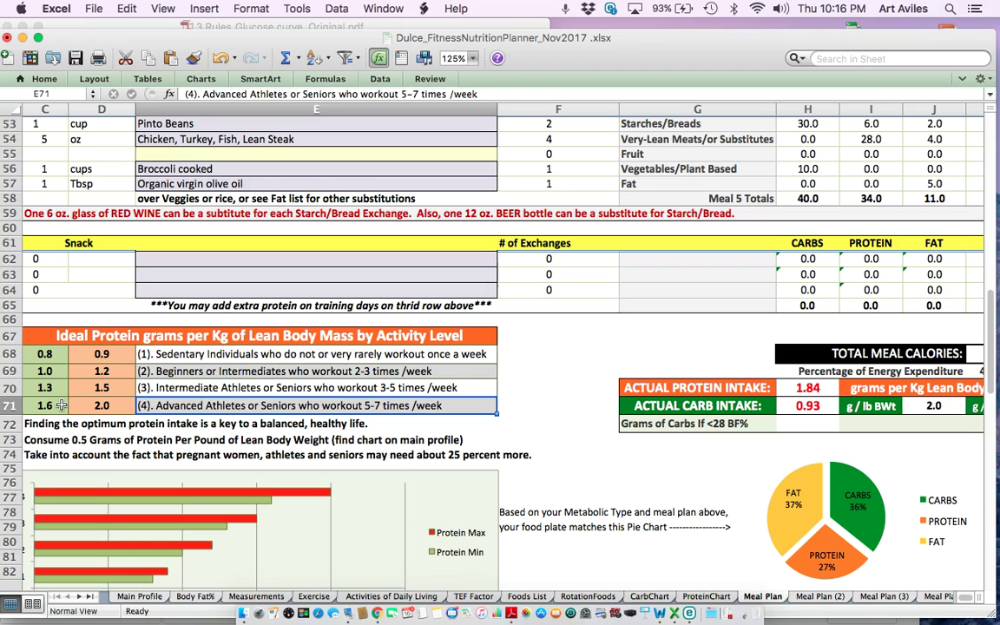
{"action": "left_click", "coordinate": [102, 405]}
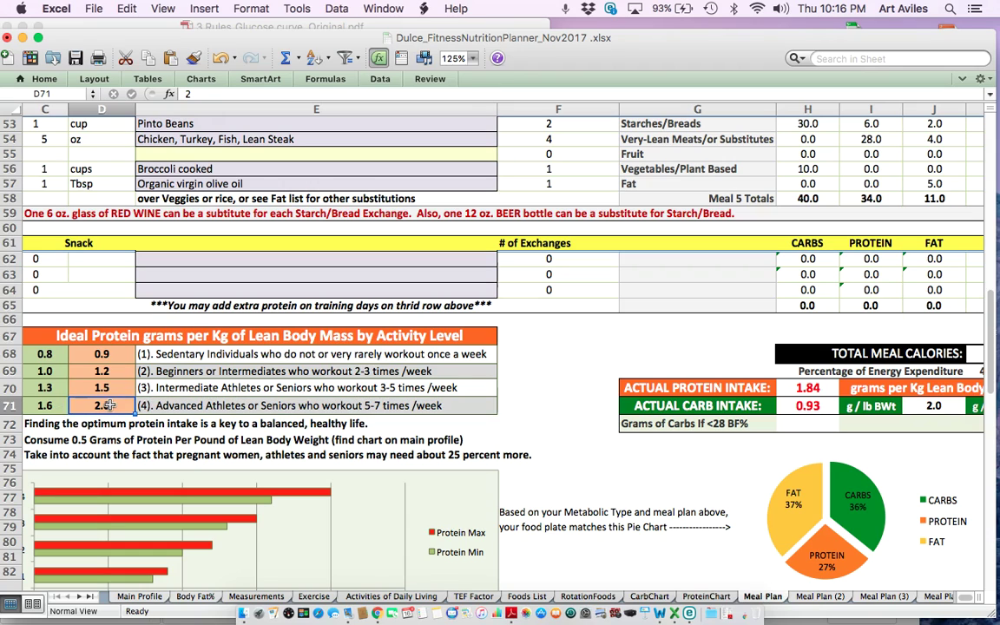
{"action": "left_click", "coordinate": [808, 389]}
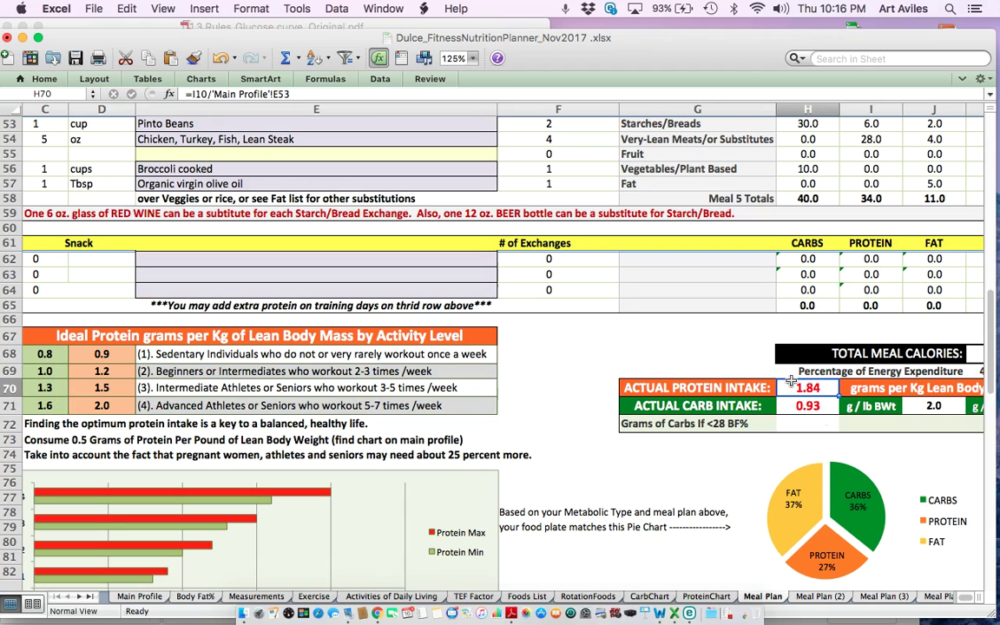
{"action": "scroll", "coordinate": [792, 381], "scroll_direction": "right", "scroll_amount": 1}
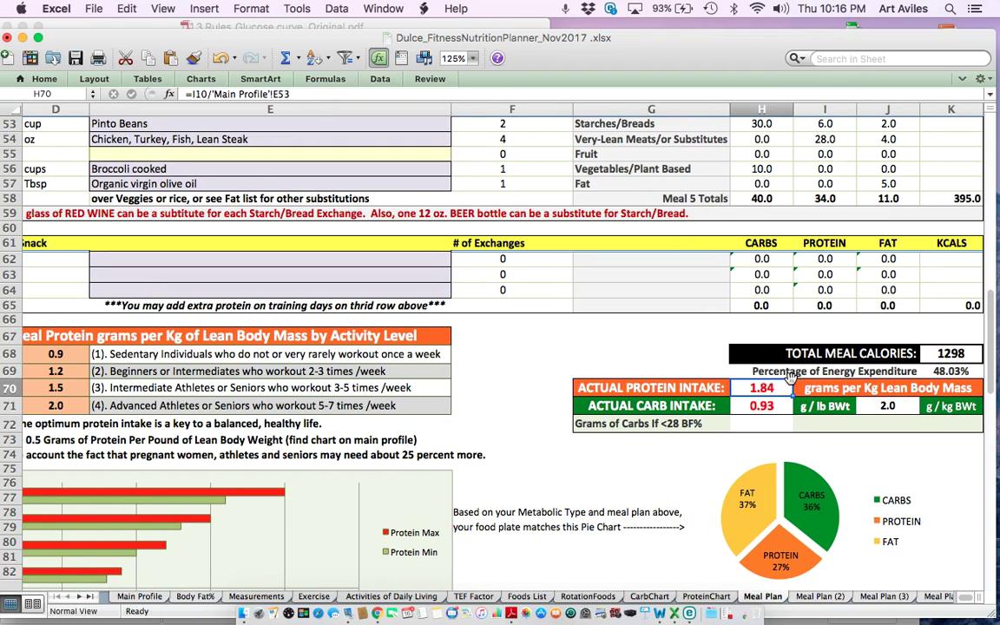
{"action": "left_click", "coordinate": [950, 353]}
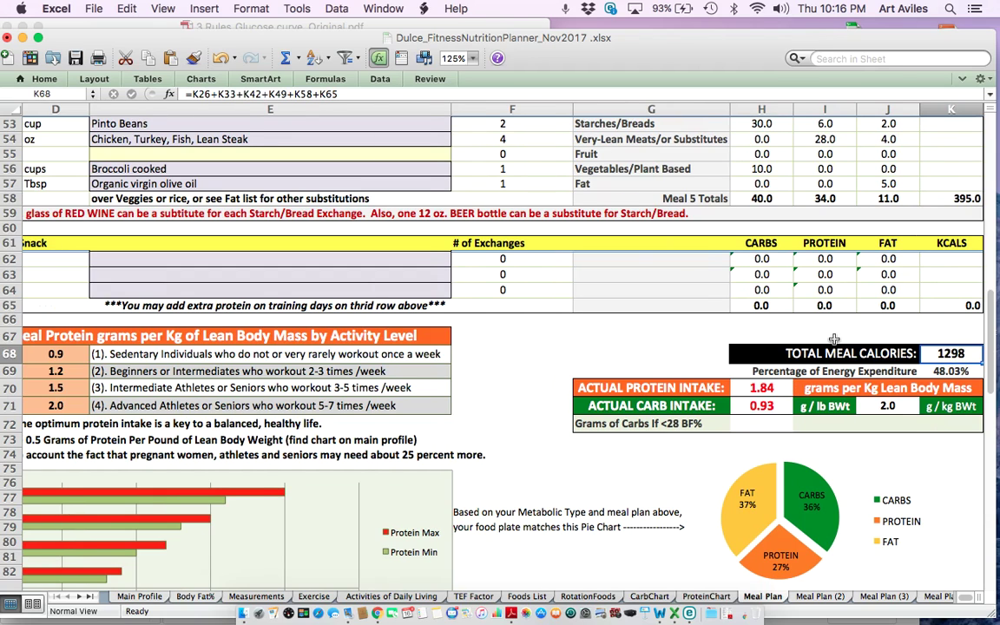
{"action": "scroll", "coordinate": [833, 338], "scroll_direction": "right", "scroll_amount": 1}
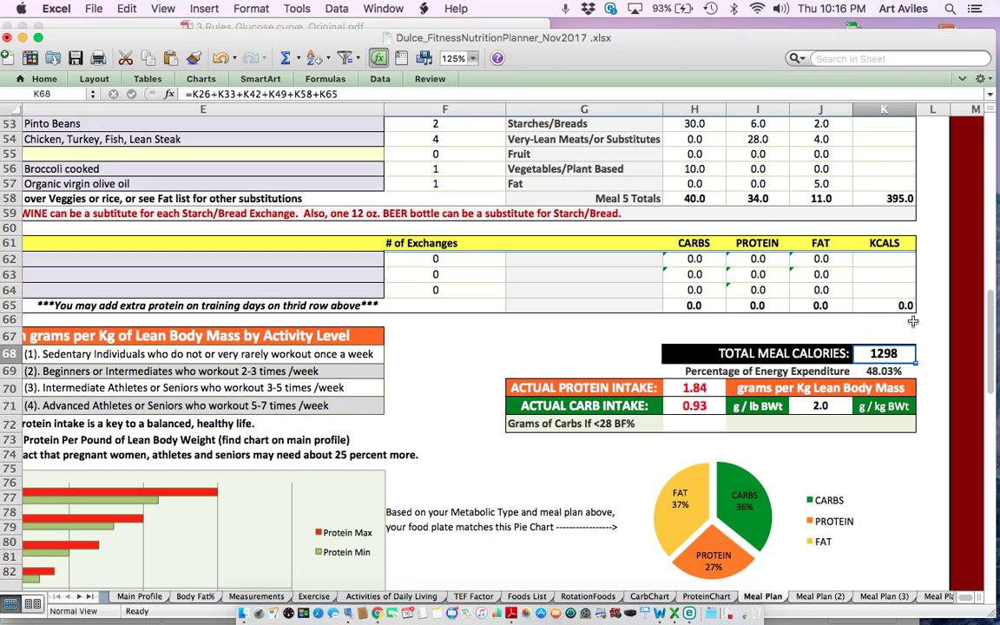
{"action": "left_click", "coordinate": [891, 372]}
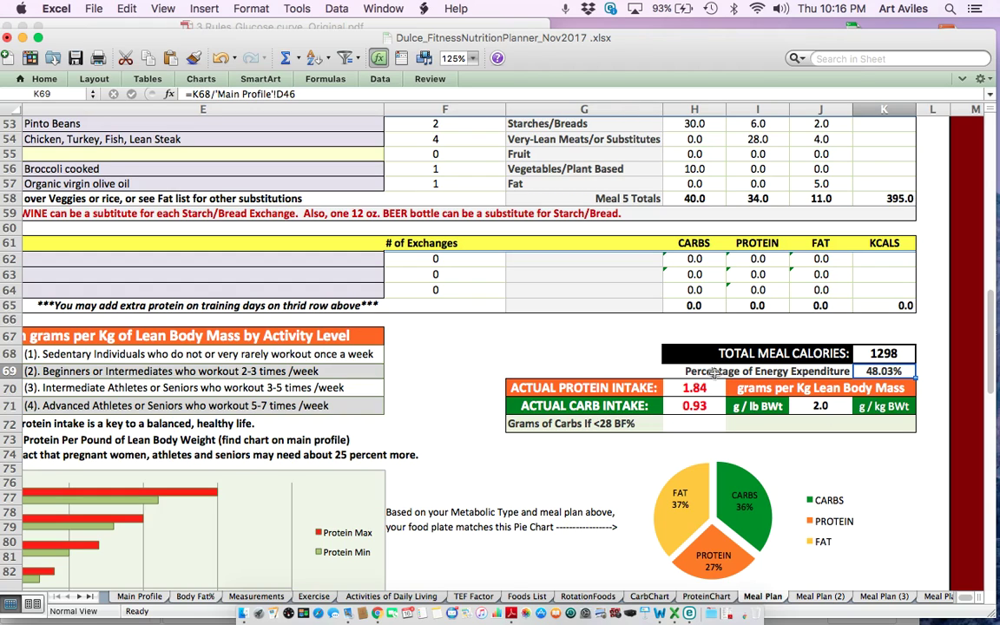
{"action": "left_click", "coordinate": [681, 408]}
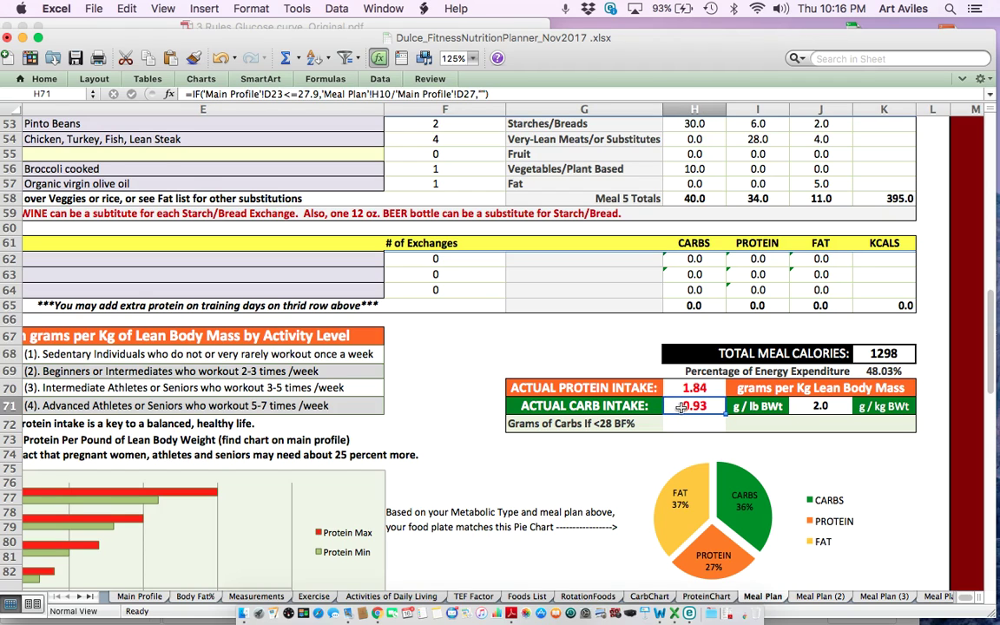
{"action": "scroll", "coordinate": [681, 408], "scroll_direction": "left", "scroll_amount": 2}
{"action": "scroll", "coordinate": [681, 408], "scroll_direction": "up", "scroll_amount": 1}
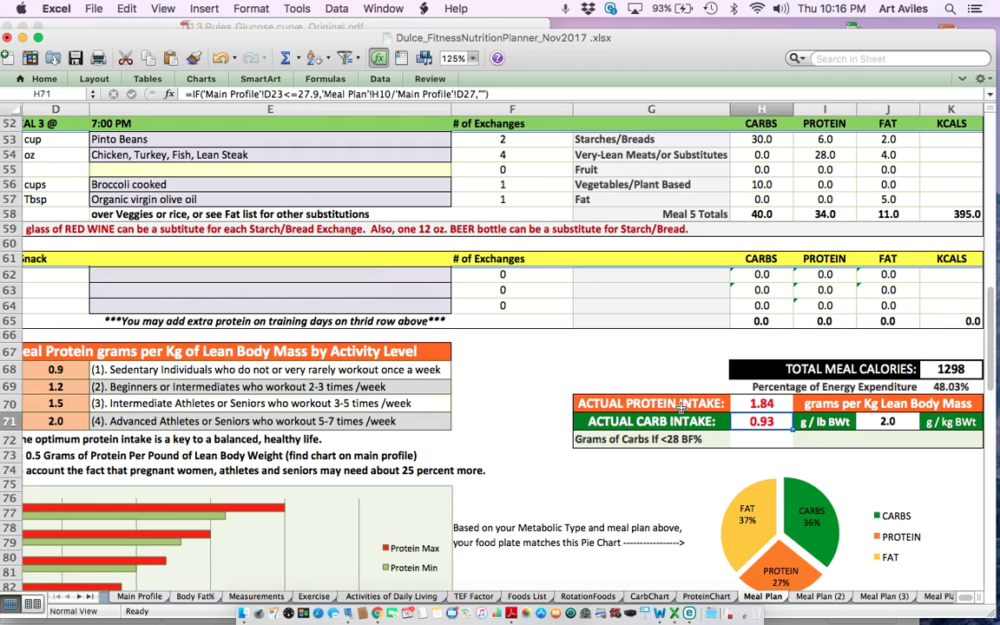
{"action": "scroll", "coordinate": [606, 374], "scroll_direction": "up", "scroll_amount": 3}
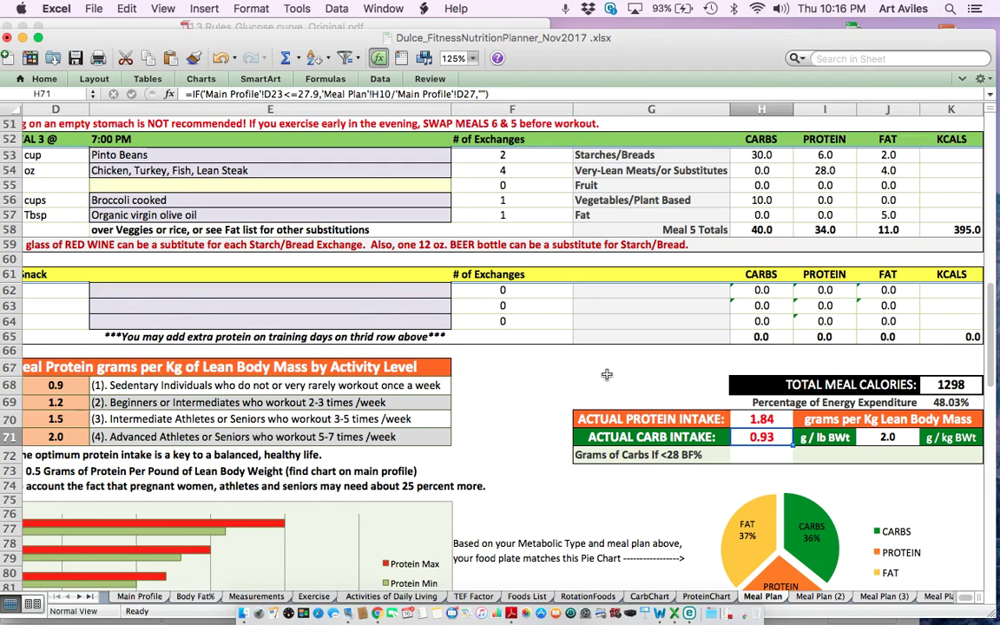
{"action": "scroll", "coordinate": [606, 374], "scroll_direction": "up", "scroll_amount": 2}
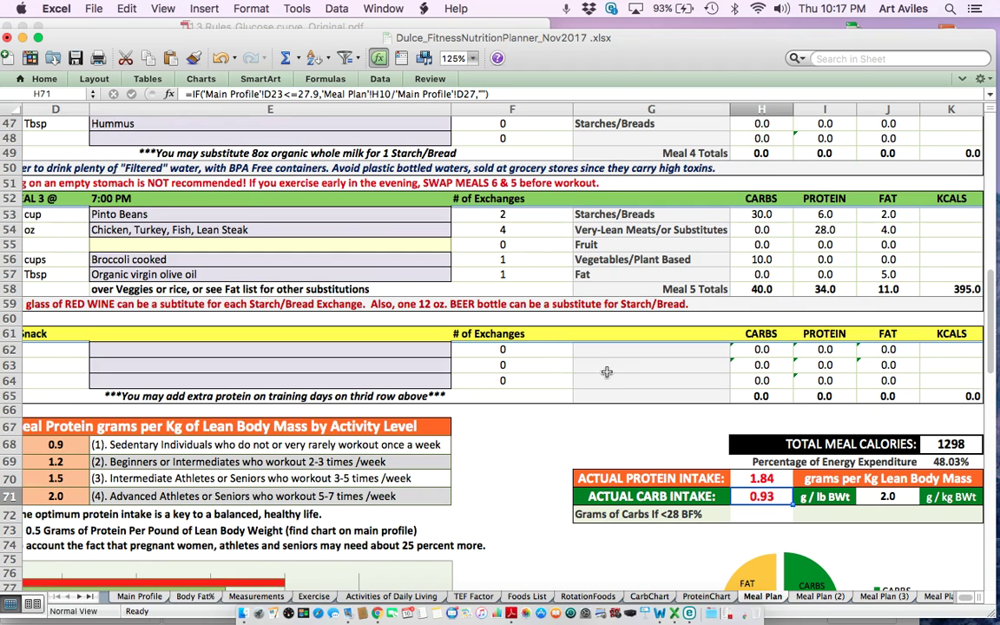
Step: Inspect the formula behind the Meal Plan's fat calorie percentage
{"action": "scroll", "coordinate": [607, 373], "scroll_direction": "up", "scroll_amount": 5}
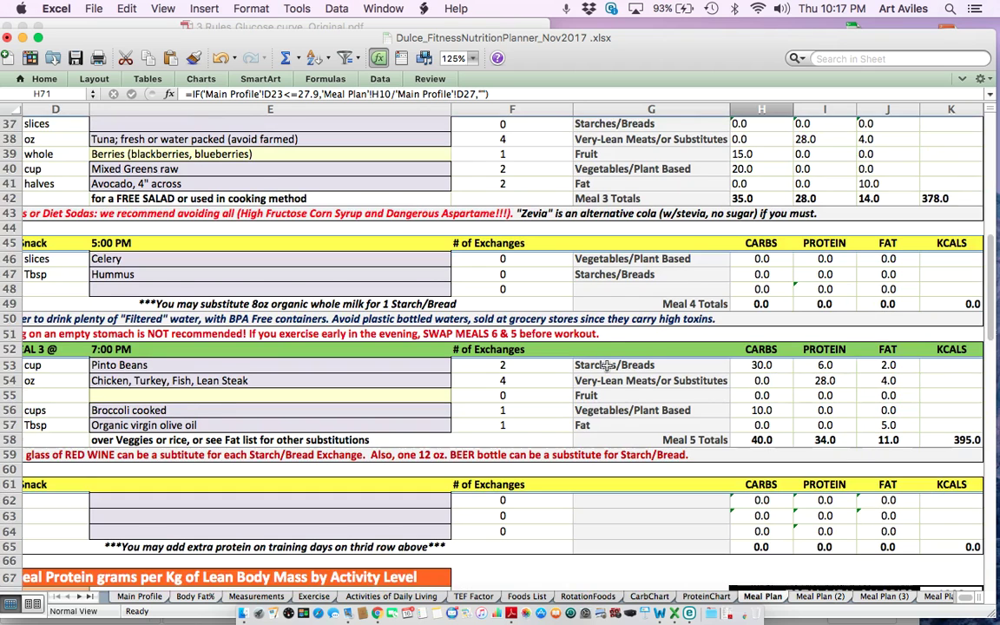
{"action": "scroll", "coordinate": [606, 364], "scroll_direction": "up", "scroll_amount": 12}
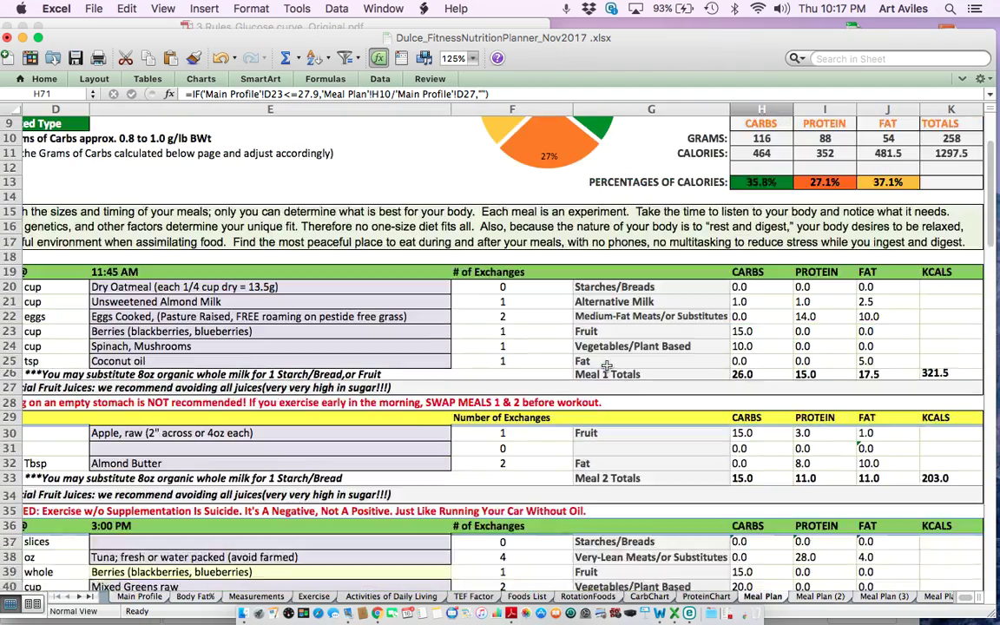
{"action": "scroll", "coordinate": [606, 365], "scroll_direction": "up", "scroll_amount": 4}
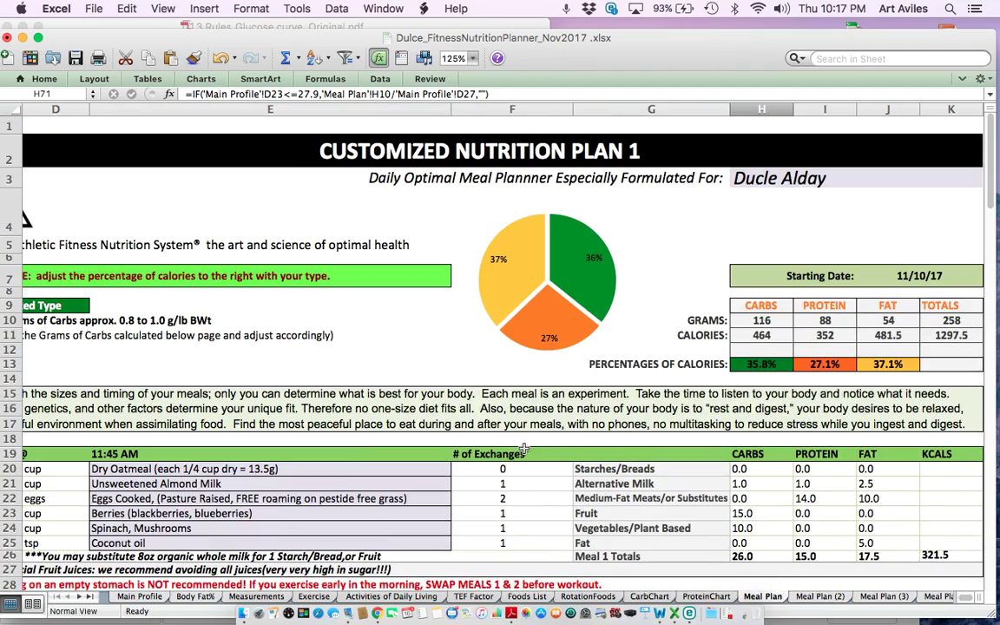
{"action": "scroll", "coordinate": [713, 502], "scroll_direction": "down", "scroll_amount": 5}
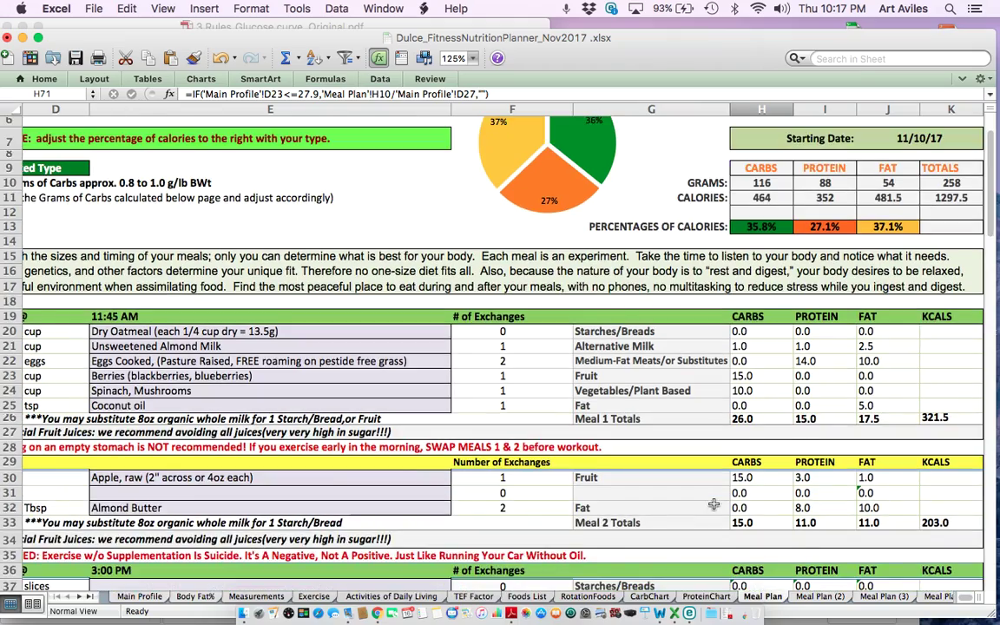
{"action": "scroll", "coordinate": [713, 501], "scroll_direction": "down", "scroll_amount": 4}
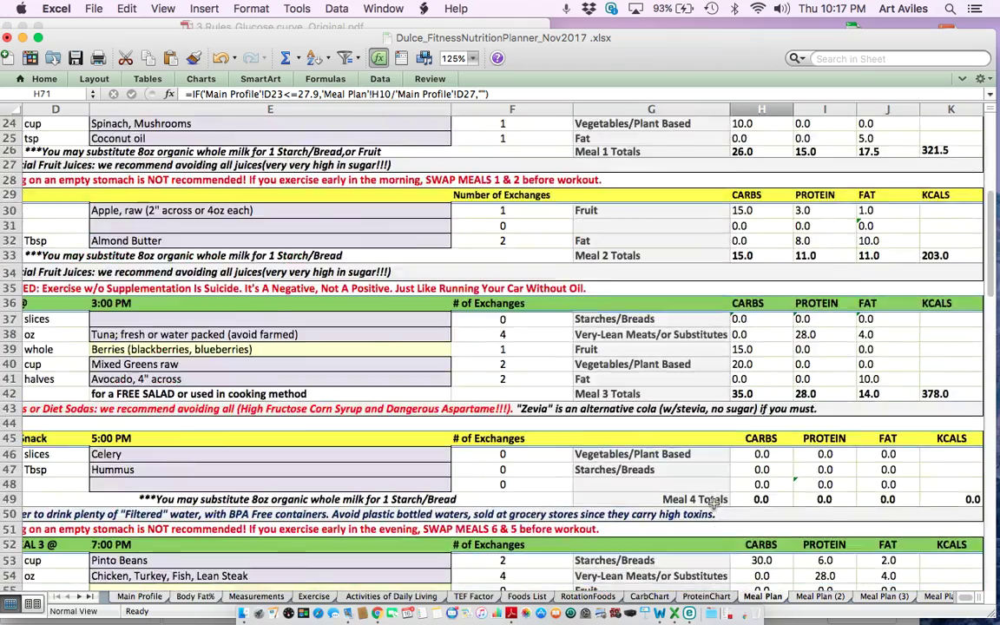
{"action": "scroll", "coordinate": [686, 391], "scroll_direction": "up", "scroll_amount": 10}
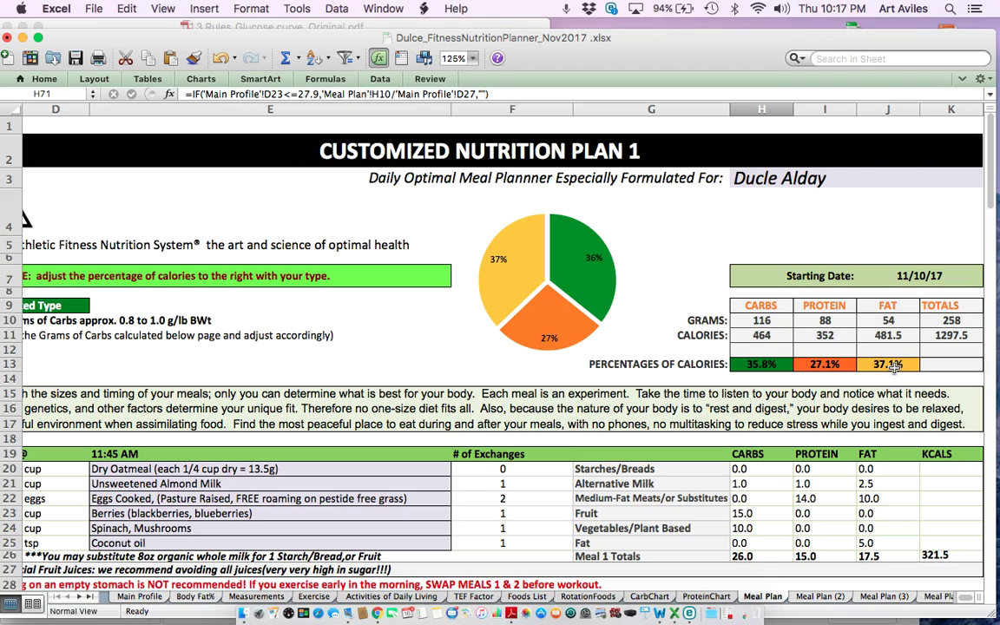
{"action": "left_click", "coordinate": [893, 364]}
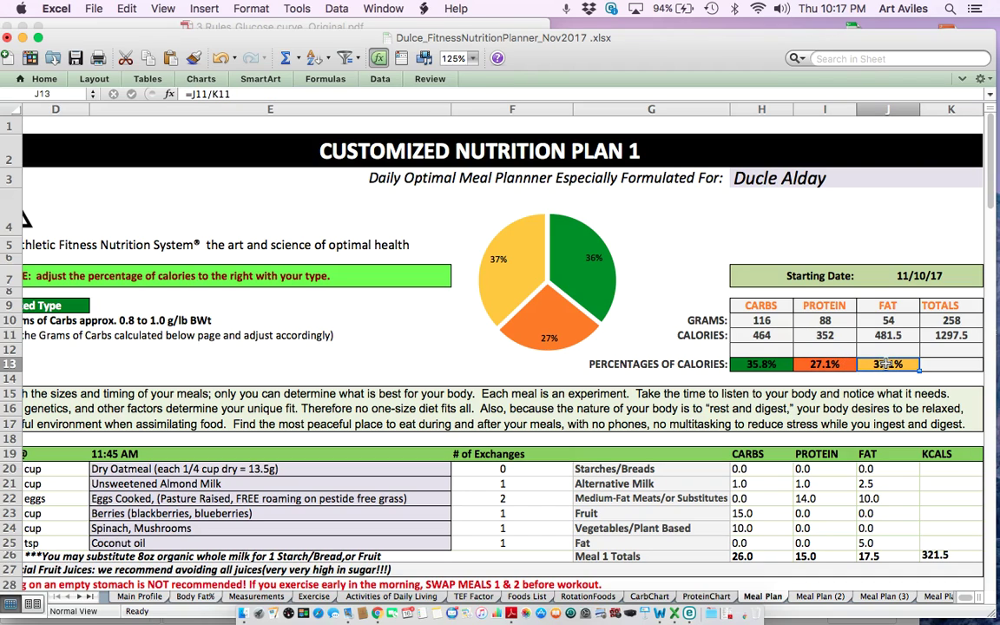
{"action": "mouse_move", "coordinate": [901, 365]}
{"action": "left_mouse_down"}
{"action": "mouse_move", "coordinate": [872, 364]}
{"action": "mouse_move", "coordinate": [894, 364]}
{"action": "left_mouse_up"}
Step: Check the values of the macro pie chart slices
{"action": "scroll", "coordinate": [905, 379], "scroll_direction": "down", "scroll_amount": 2}
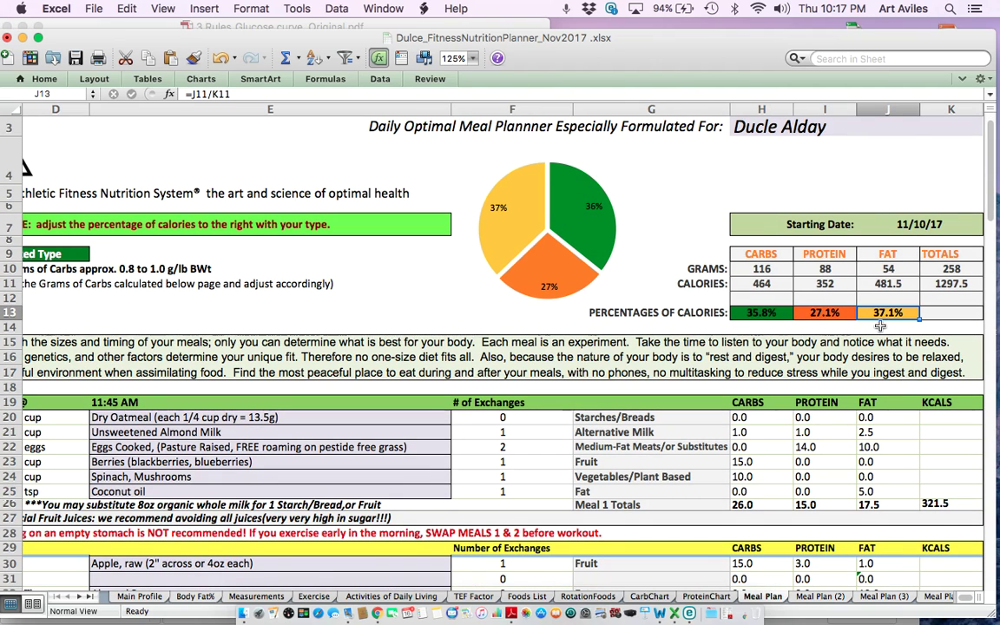
{"action": "scroll", "coordinate": [905, 379], "scroll_direction": "down", "scroll_amount": 5}
{"action": "scroll", "coordinate": [879, 326], "scroll_direction": "up", "scroll_amount": 3}
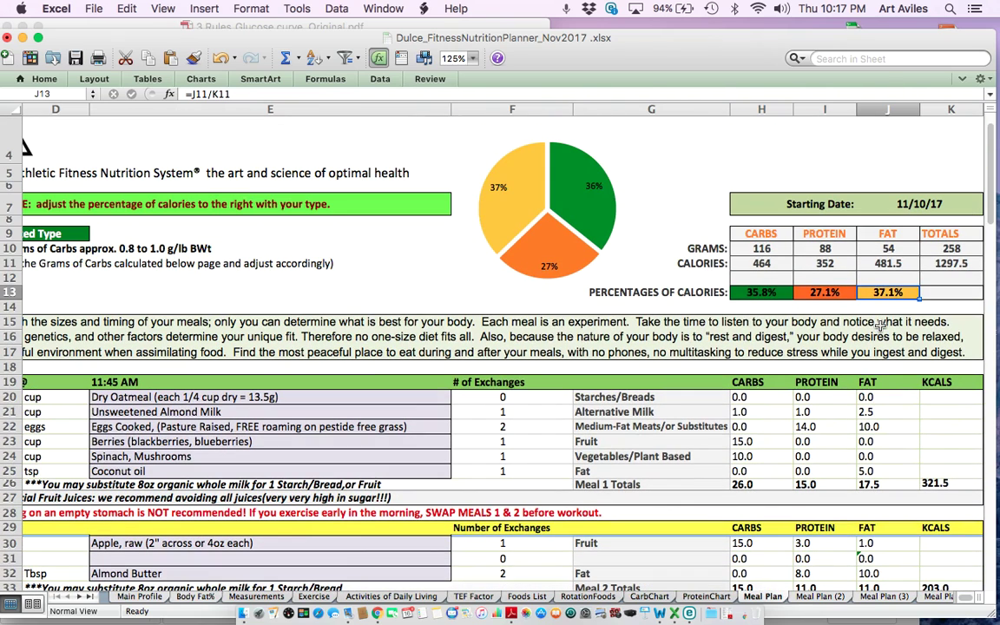
{"action": "mouse_move", "coordinate": [579, 177]}
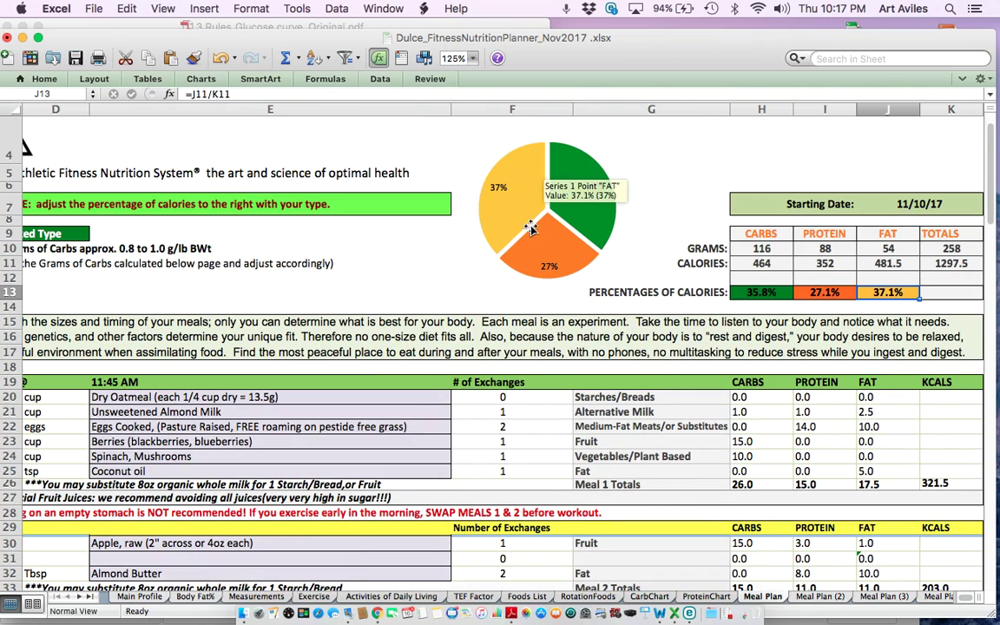
{"action": "mouse_move", "coordinate": [513, 203]}
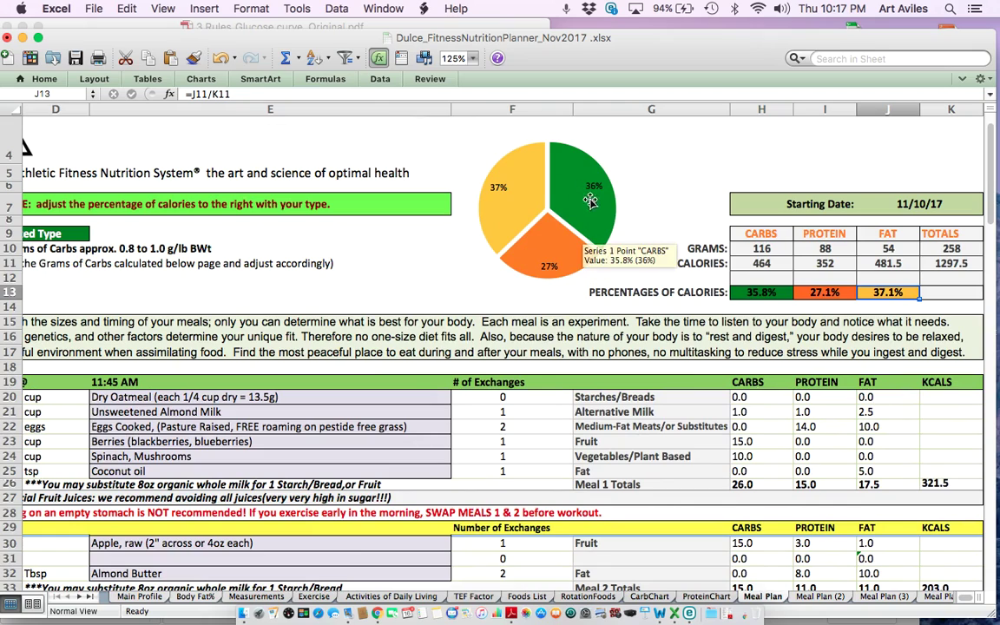
{"action": "mouse_move", "coordinate": [564, 254]}
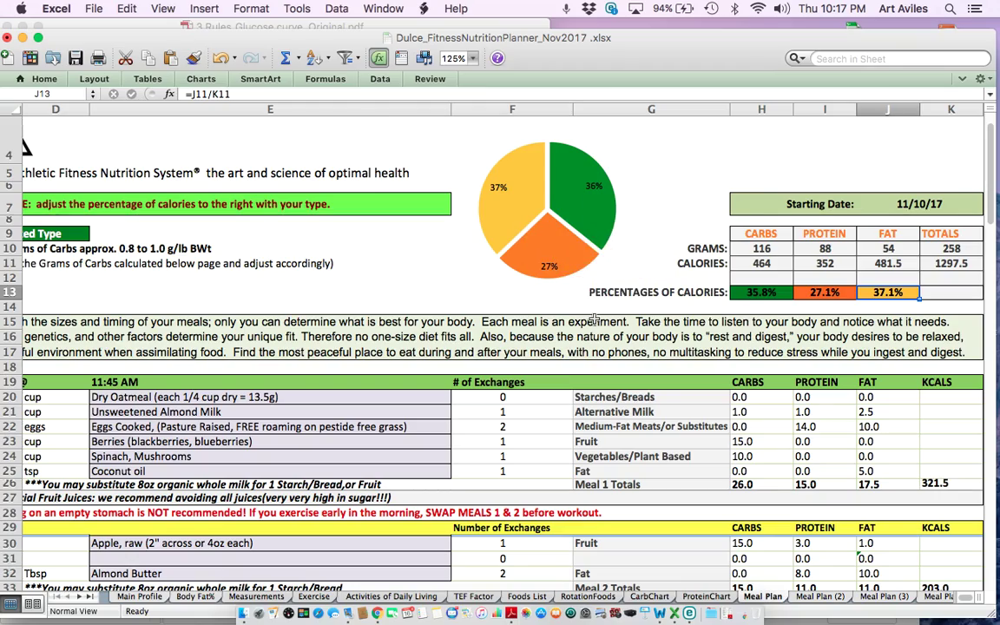
Step: Scroll down to the protein intake table and charts
{"action": "scroll", "coordinate": [592, 317], "scroll_direction": "down", "scroll_amount": 4}
{"action": "scroll", "coordinate": [593, 318], "scroll_direction": "down", "scroll_amount": 8}
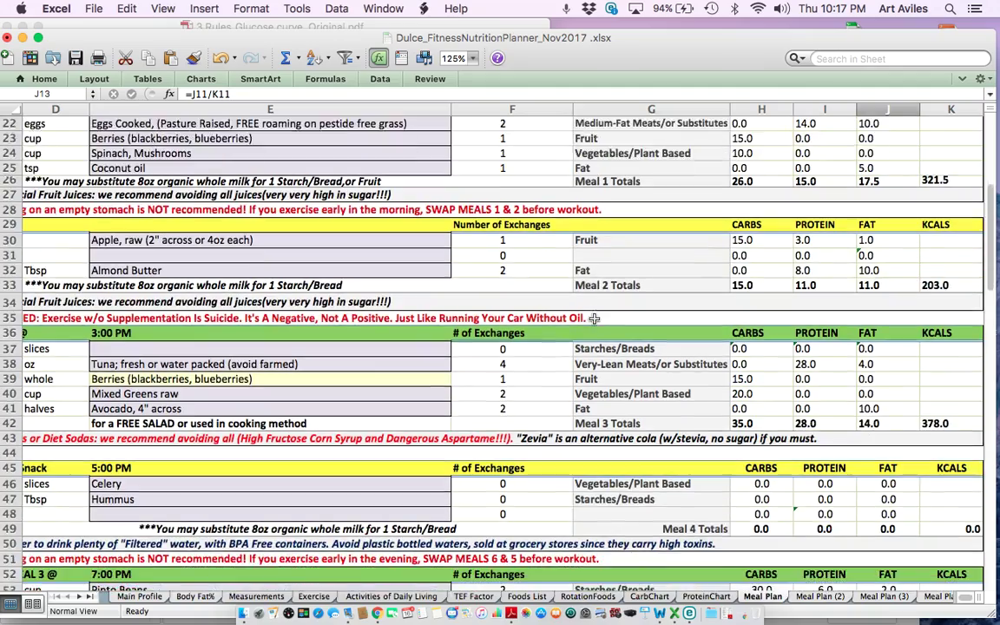
{"action": "scroll", "coordinate": [590, 318], "scroll_direction": "up", "scroll_amount": 4}
{"action": "scroll", "coordinate": [590, 317], "scroll_direction": "up", "scroll_amount": 8}
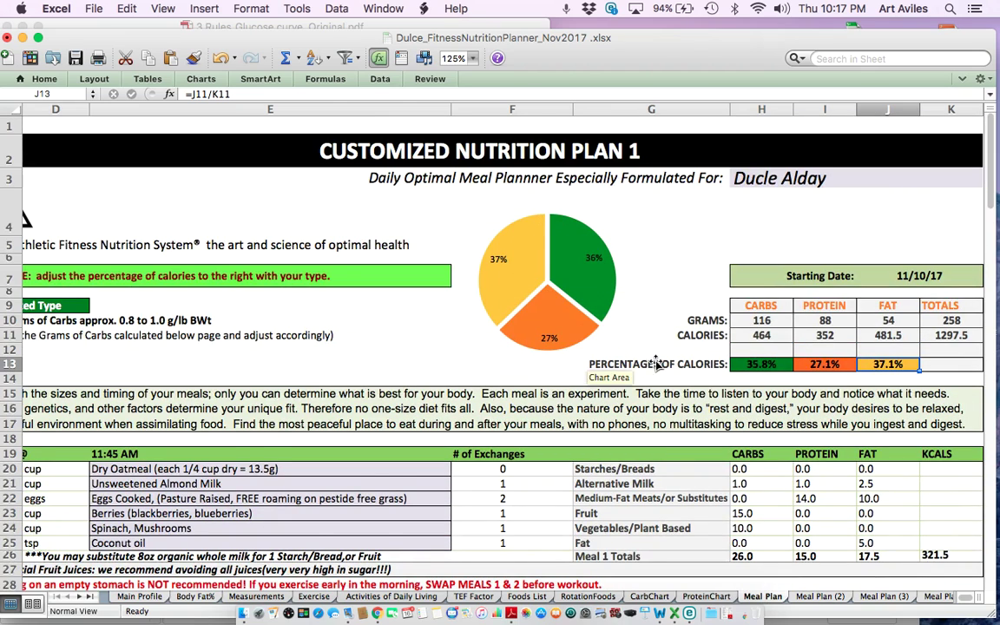
{"action": "scroll", "coordinate": [647, 365], "scroll_direction": "down", "scroll_amount": 10}
{"action": "scroll", "coordinate": [657, 362], "scroll_direction": "down", "scroll_amount": 15}
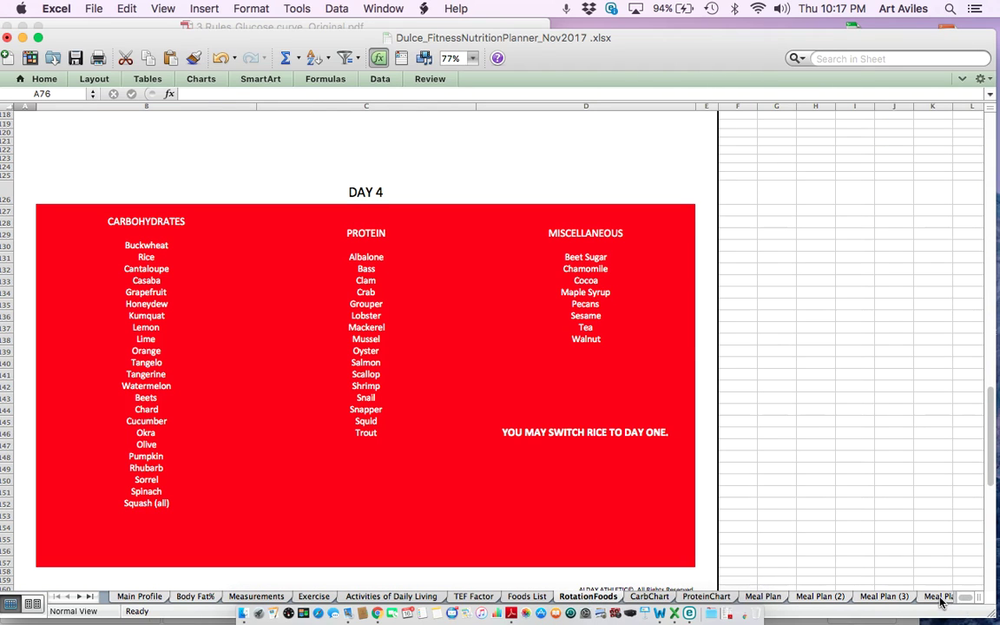
Step: Go through Meal Plan, Meal Plan (2)–(4) and on to the Rotate_Plan sheet
{"action": "left_click", "coordinate": [760, 596]}
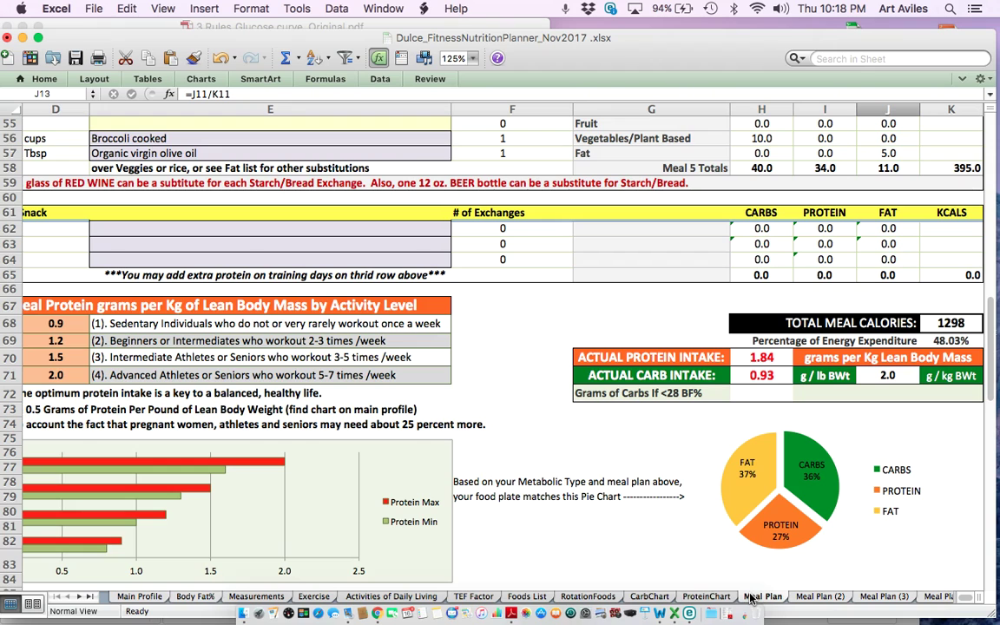
{"action": "left_click", "coordinate": [819, 596]}
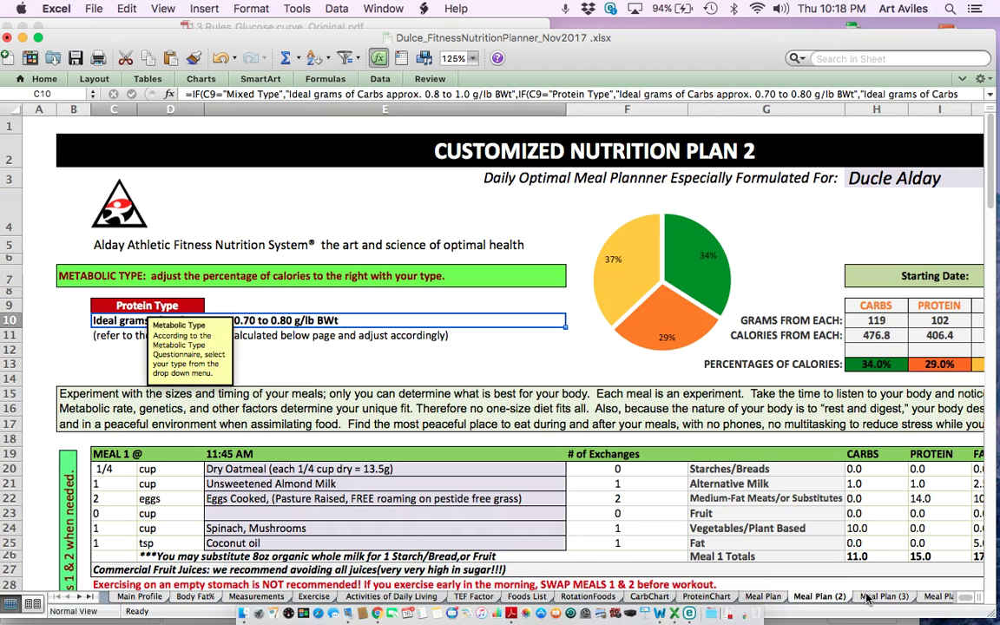
{"action": "left_click", "coordinate": [883, 597]}
{"action": "left_click", "coordinate": [928, 598]}
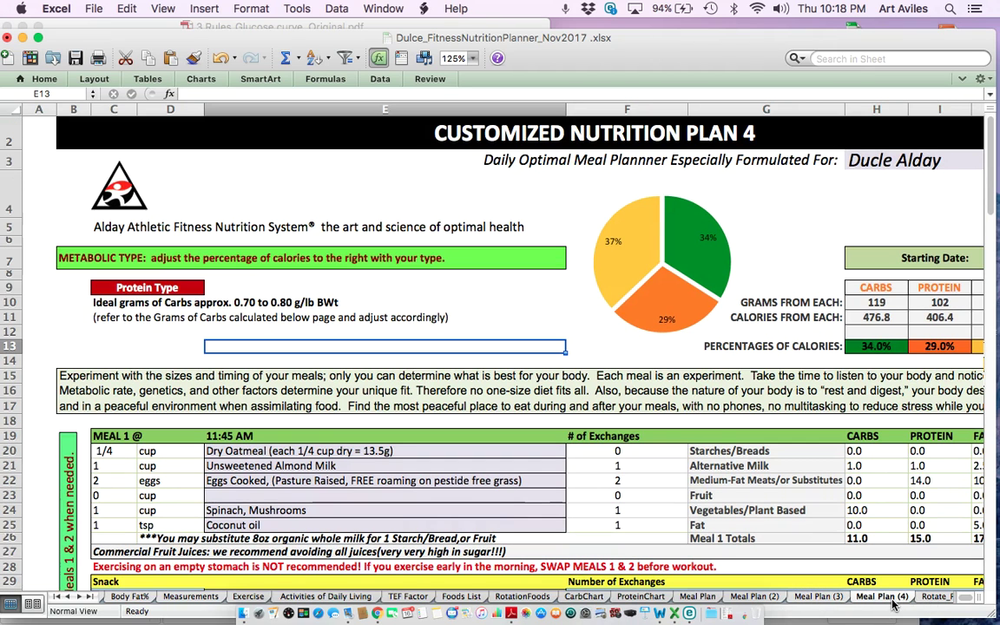
{"action": "left_click", "coordinate": [935, 597]}
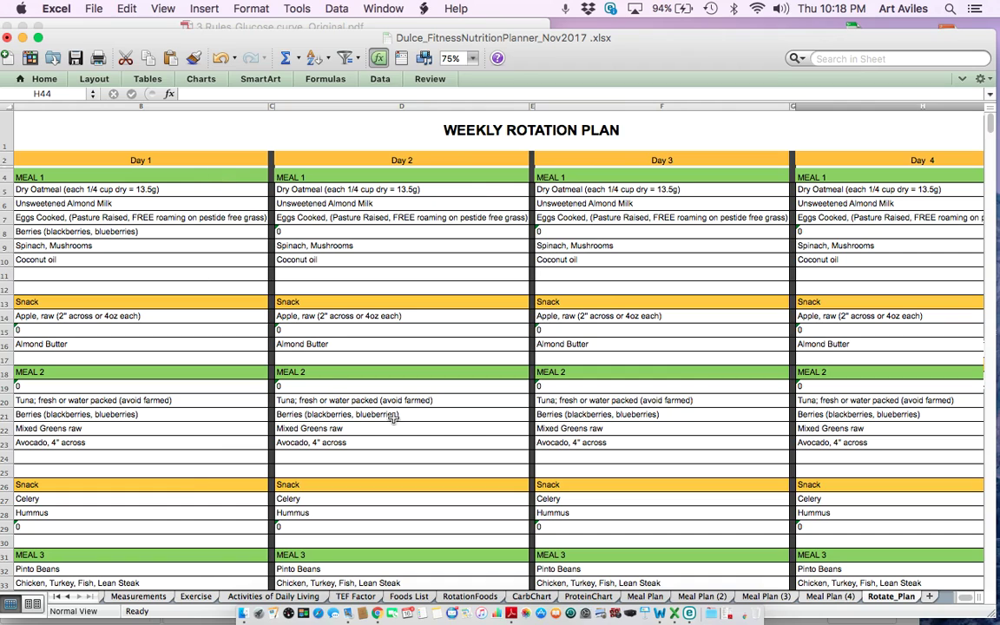
Step: Point out the Day 1–4 rotation columns, then bring the glucose curve PDF forward
{"action": "left_click", "coordinate": [196, 157]}
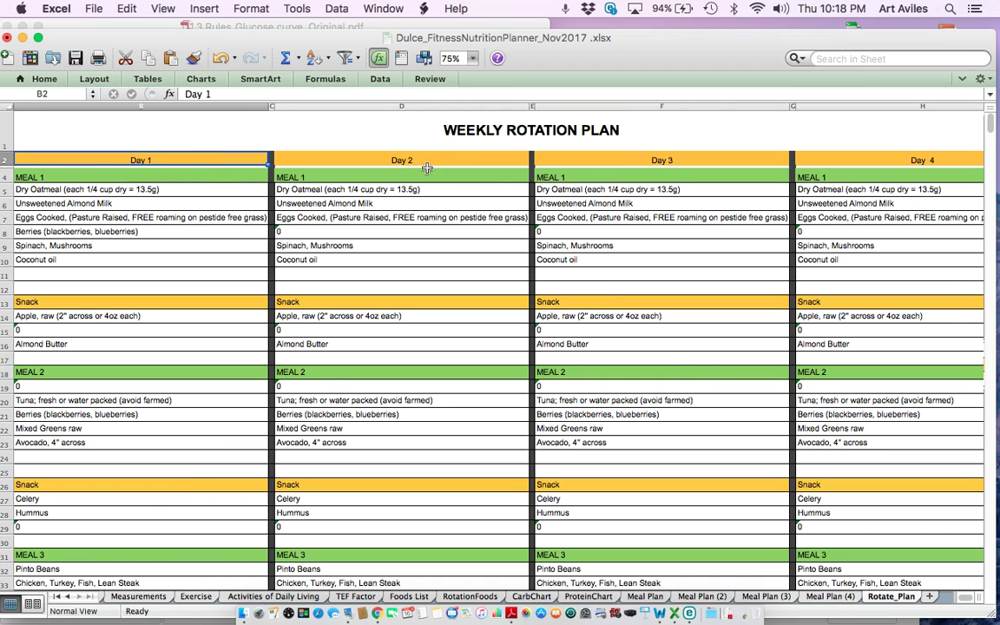
{"action": "left_click", "coordinate": [386, 160]}
{"action": "left_click", "coordinate": [553, 160]}
{"action": "left_click", "coordinate": [803, 159]}
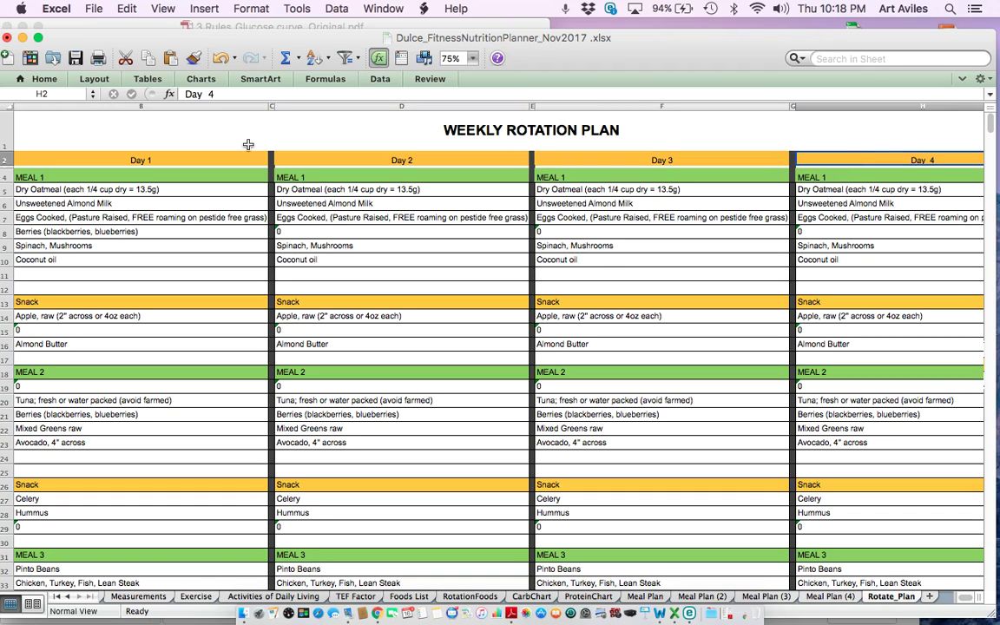
{"action": "left_click", "coordinate": [196, 160]}
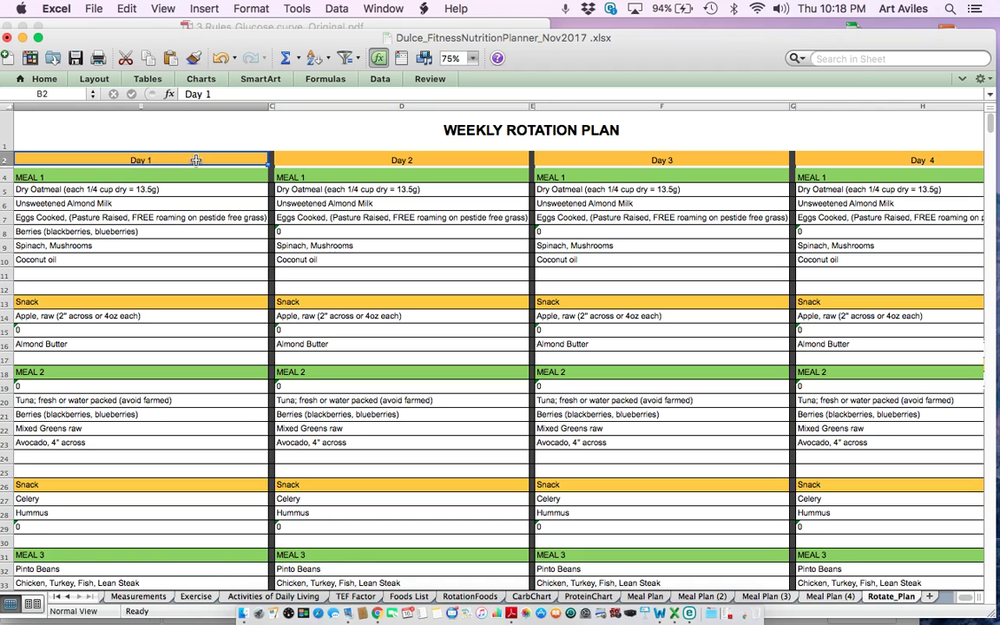
{"action": "left_click", "coordinate": [492, 28]}
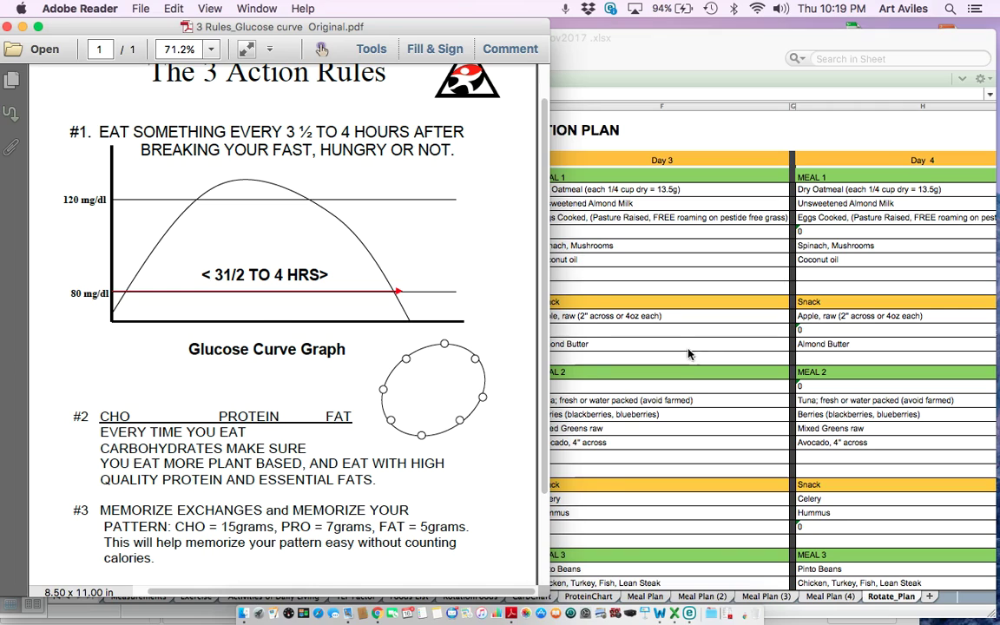
Step: Minimize the glucose curve PDF and make the Excel rotation plan active again
{"action": "left_click", "coordinate": [607, 431]}
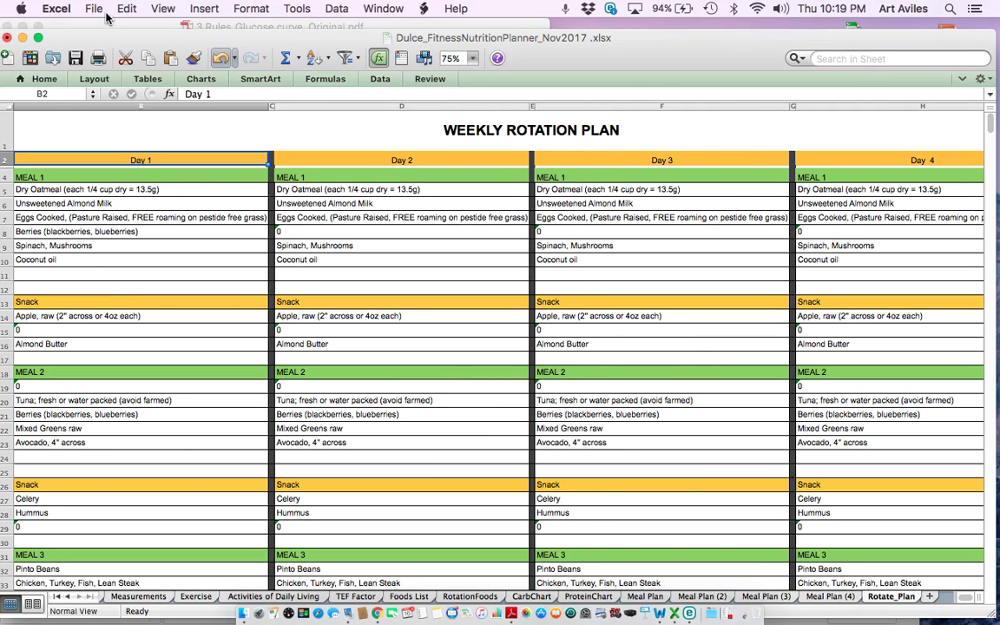
{"action": "mouse_move", "coordinate": [108, 39]}
{"action": "left_mouse_down"}
{"action": "mouse_move", "coordinate": [139, 41]}
{"action": "mouse_move", "coordinate": [116, 39]}
{"action": "left_mouse_up"}
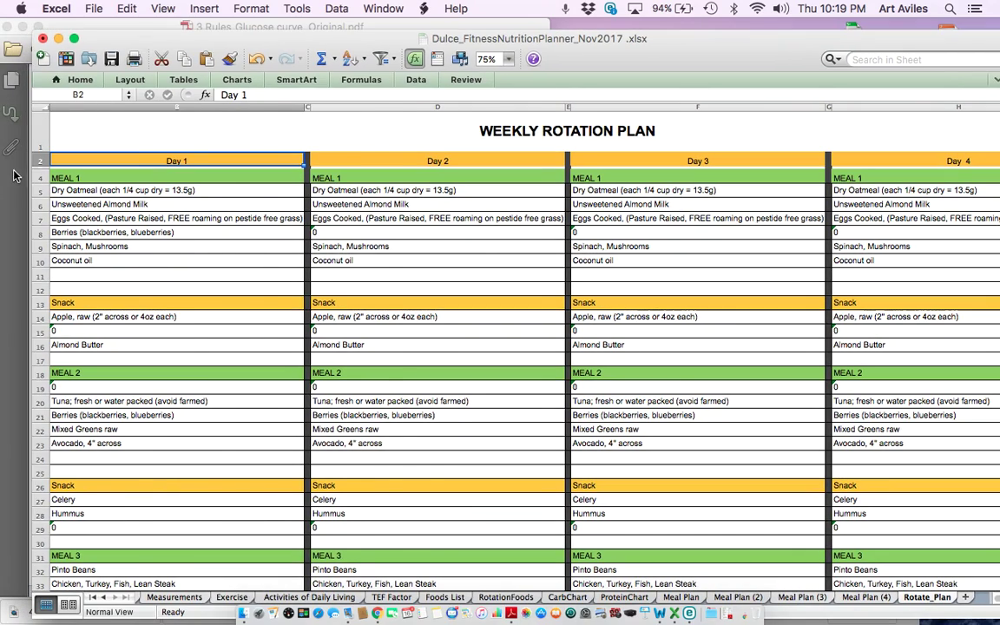
{"action": "left_click", "coordinate": [119, 28]}
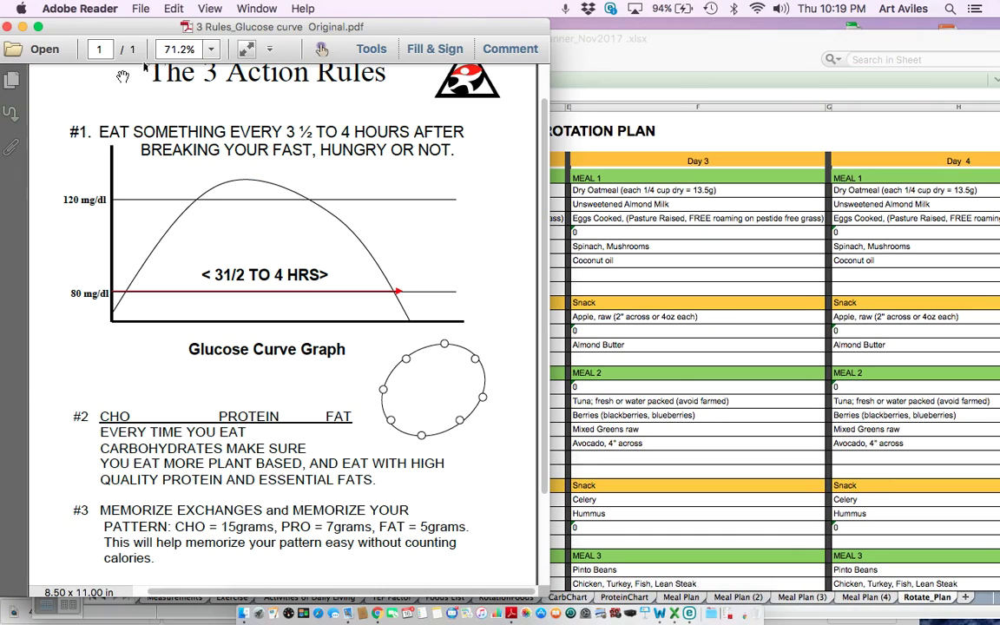
{"action": "left_click", "coordinate": [22, 27]}
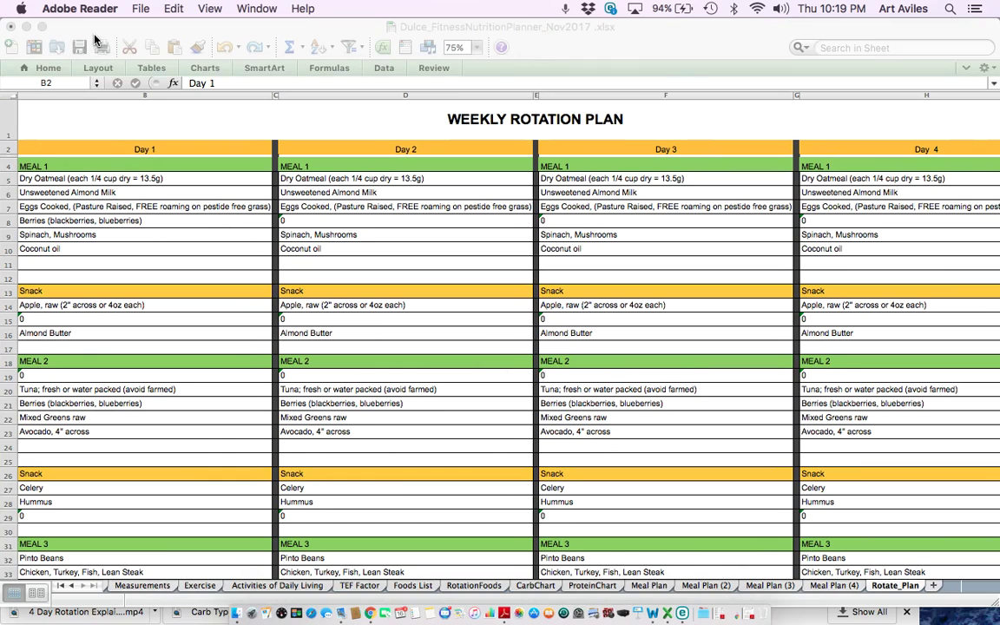
{"action": "left_click", "coordinate": [82, 26]}
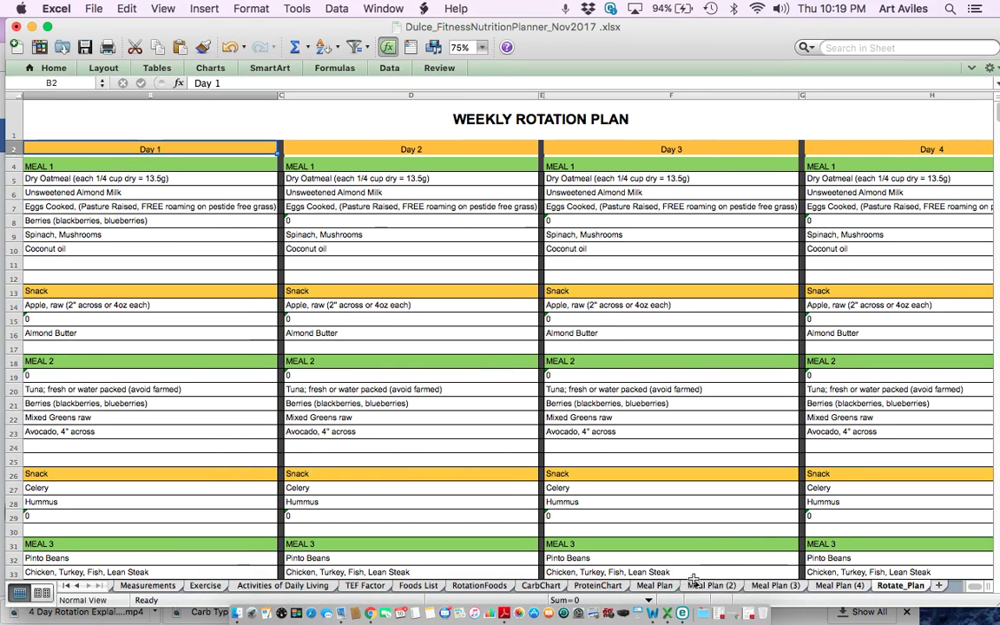
Step: Return to the top-left of the Meal Plan sheet, then bring the Facebook group page forward
{"action": "left_click", "coordinate": [655, 586]}
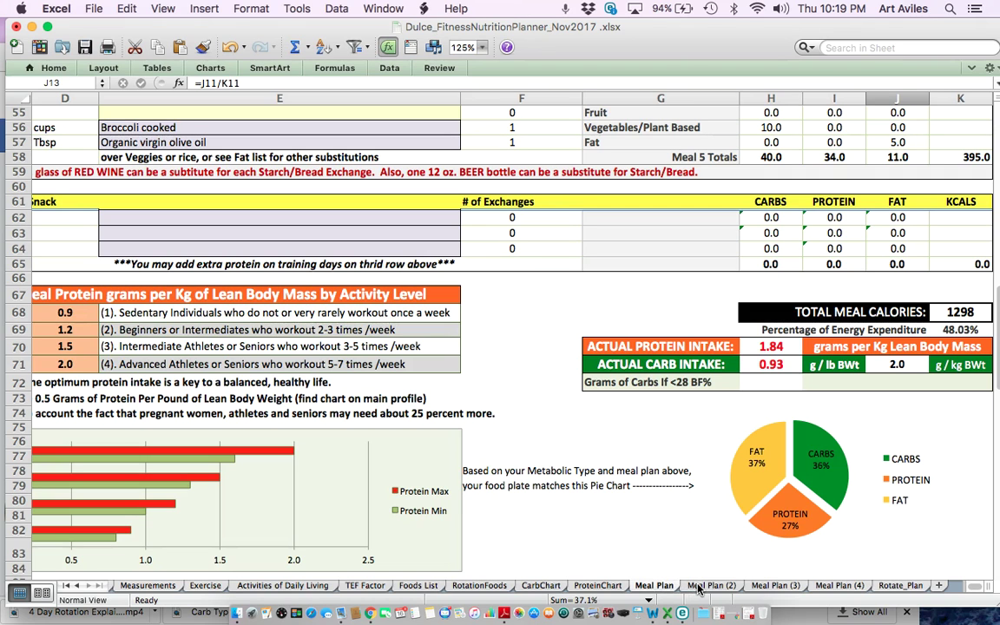
{"action": "scroll", "coordinate": [615, 489], "scroll_direction": "up", "scroll_amount": 10}
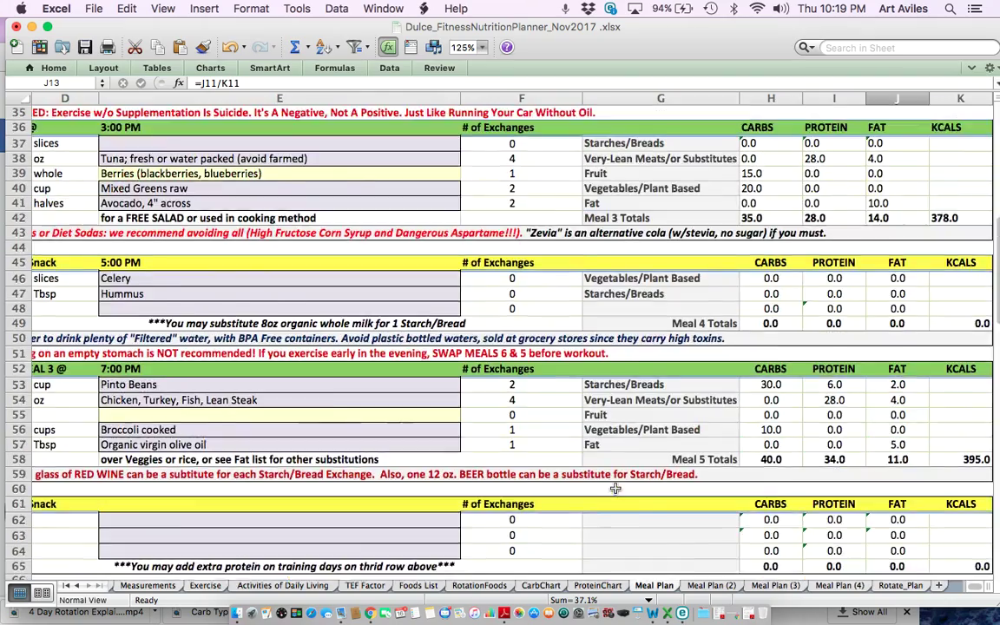
{"action": "scroll", "coordinate": [614, 488], "scroll_direction": "up", "scroll_amount": 15}
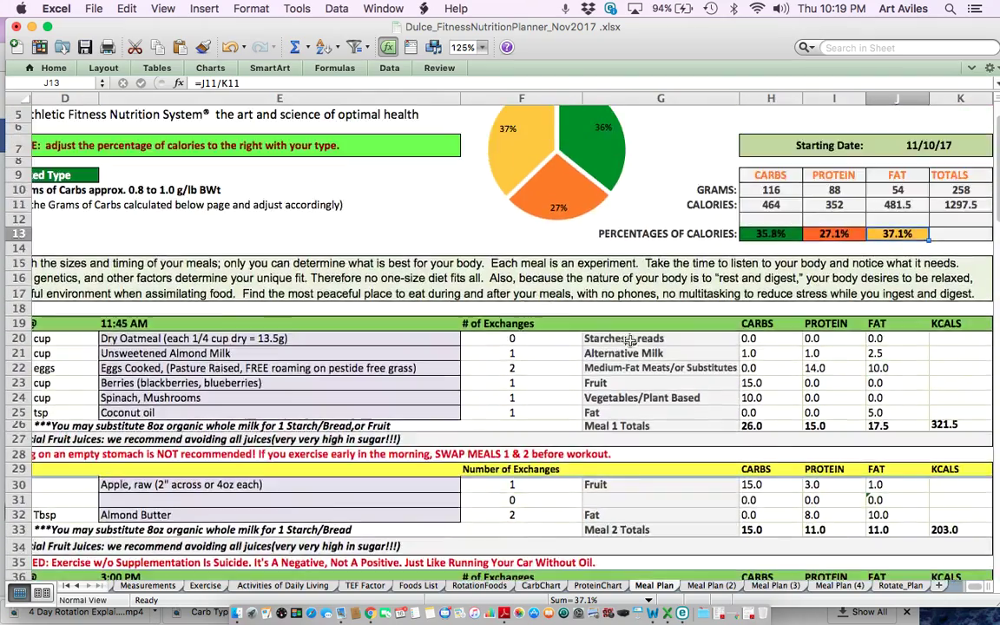
{"action": "scroll", "coordinate": [630, 340], "scroll_direction": "up", "scroll_amount": 3}
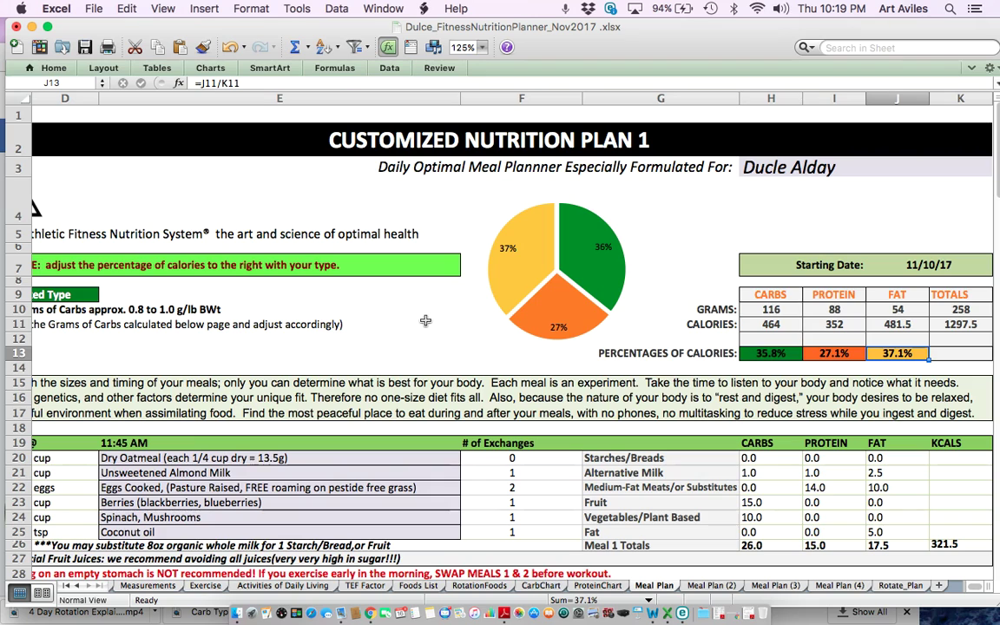
{"action": "scroll", "coordinate": [425, 321], "scroll_direction": "left", "scroll_amount": 4}
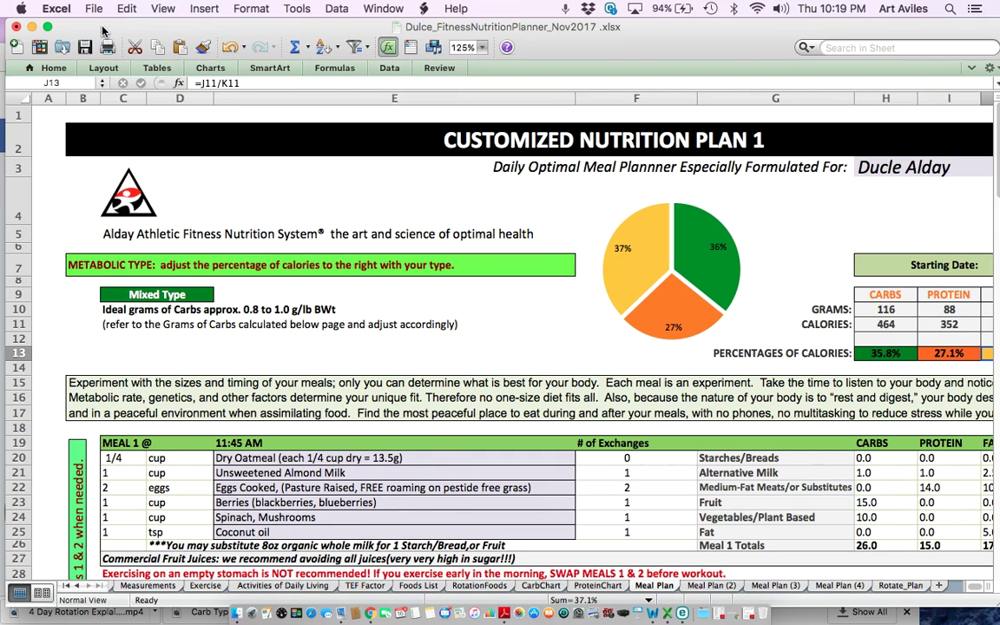
{"action": "left_click_drag", "start_coordinate": [91, 26], "coordinate": [113, 32]}
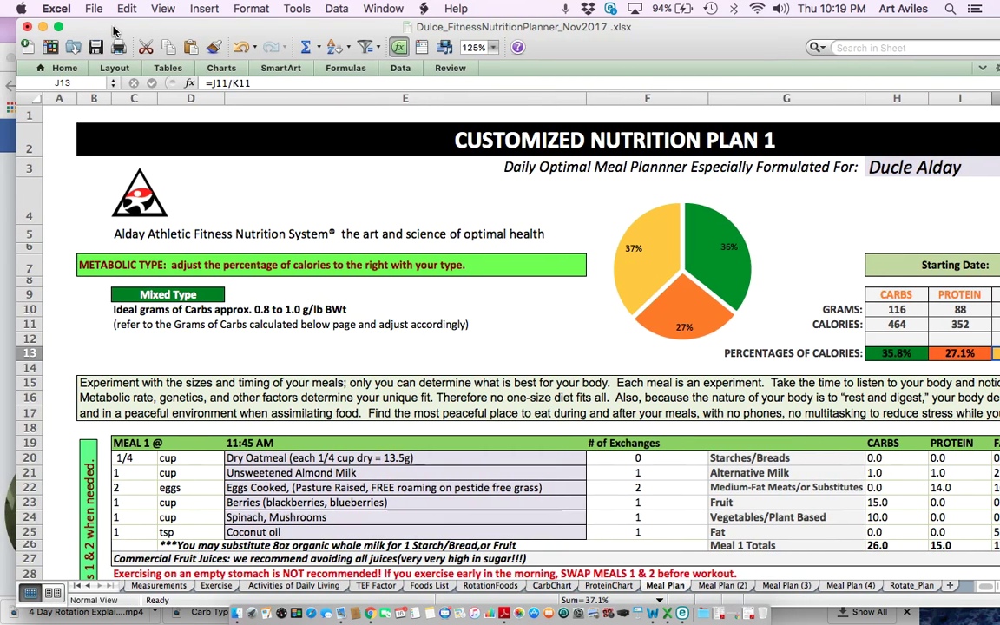
{"action": "left_click", "coordinate": [7, 226]}
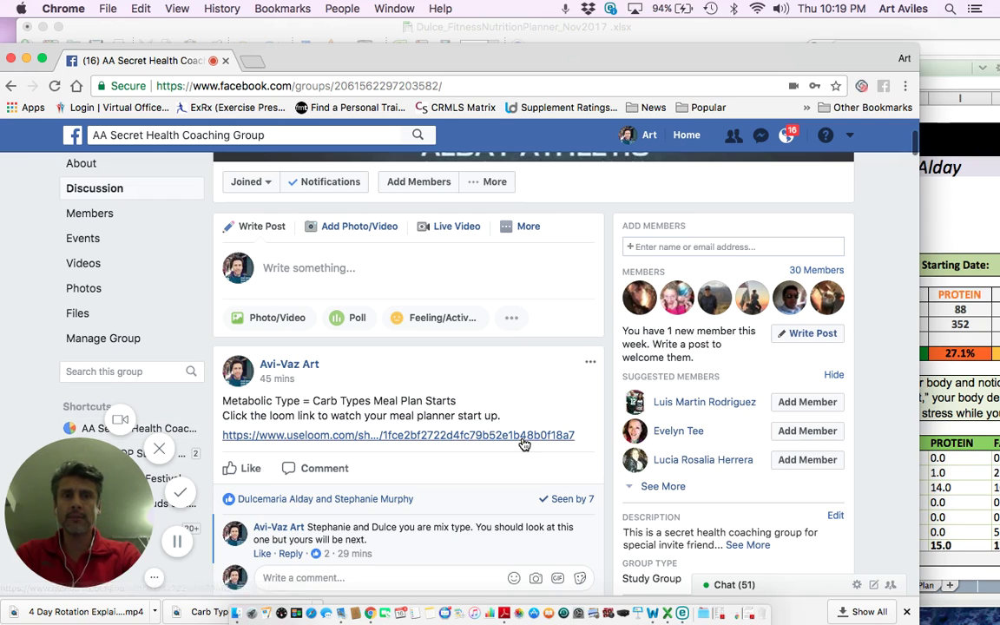
{"action": "scroll", "coordinate": [555, 408], "scroll_direction": "down", "scroll_amount": 2}
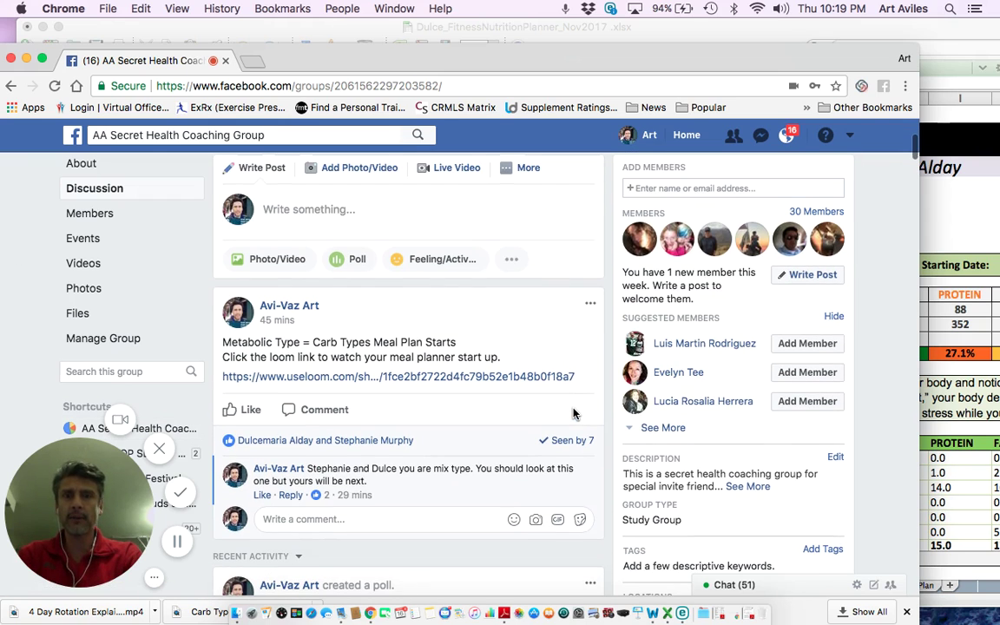